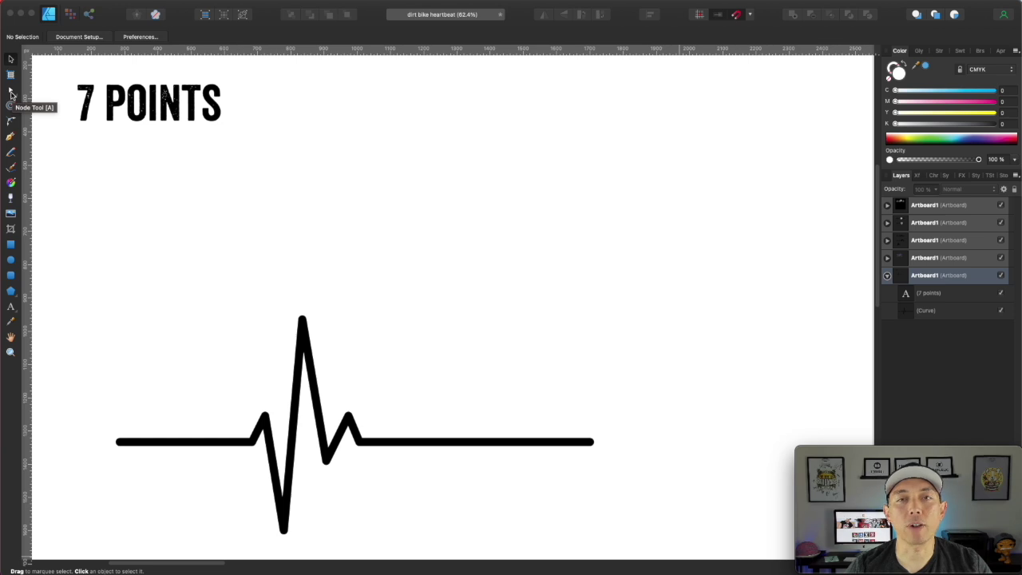
Step: Draw a straight horizontal line with the Pen tool between the "7 POINTS" heading and the reference heartbeat
{"action": "left_click", "coordinate": [9, 138]}
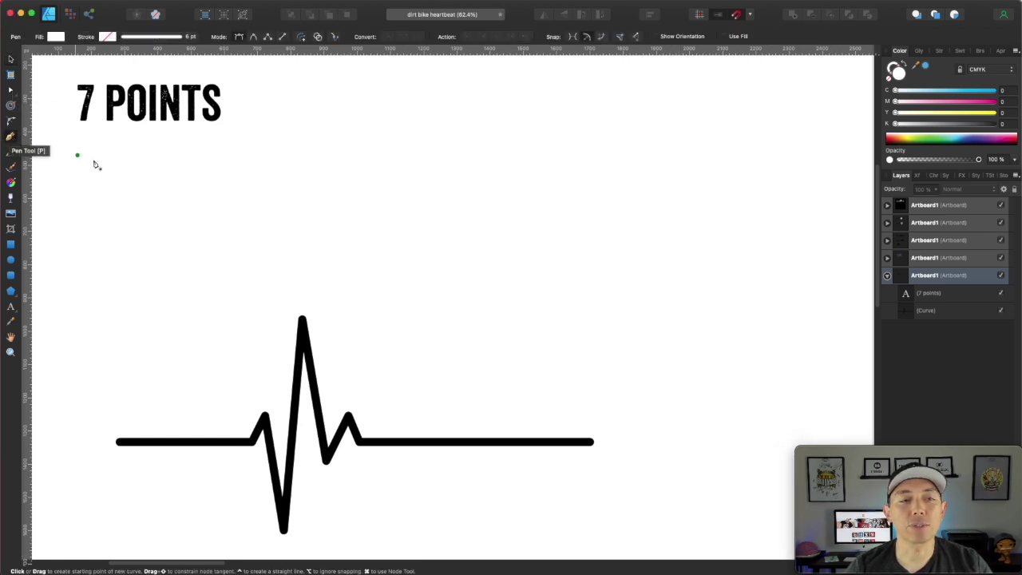
{"action": "left_click", "coordinate": [106, 213]}
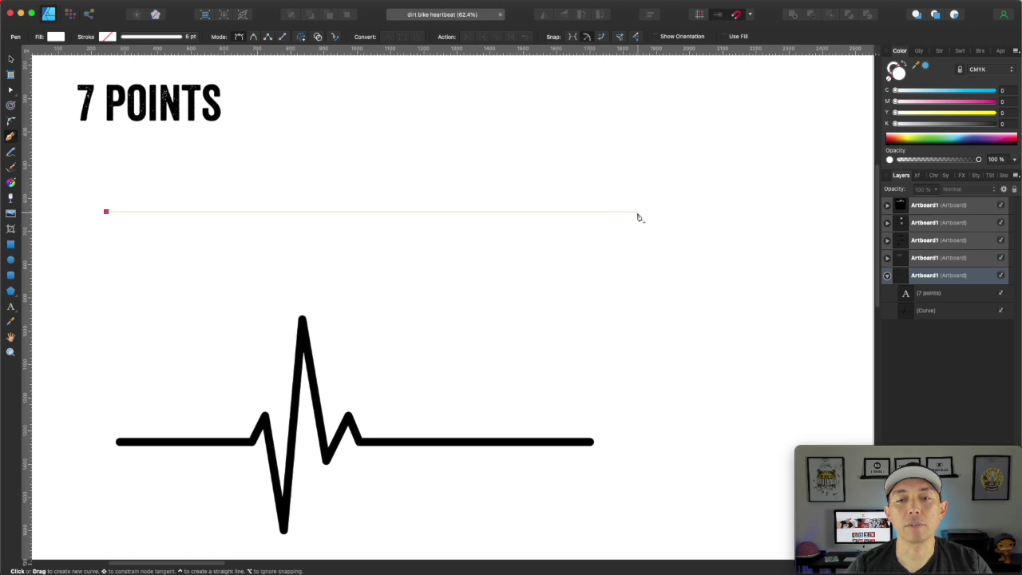
{"action": "left_click", "coordinate": [636, 213]}
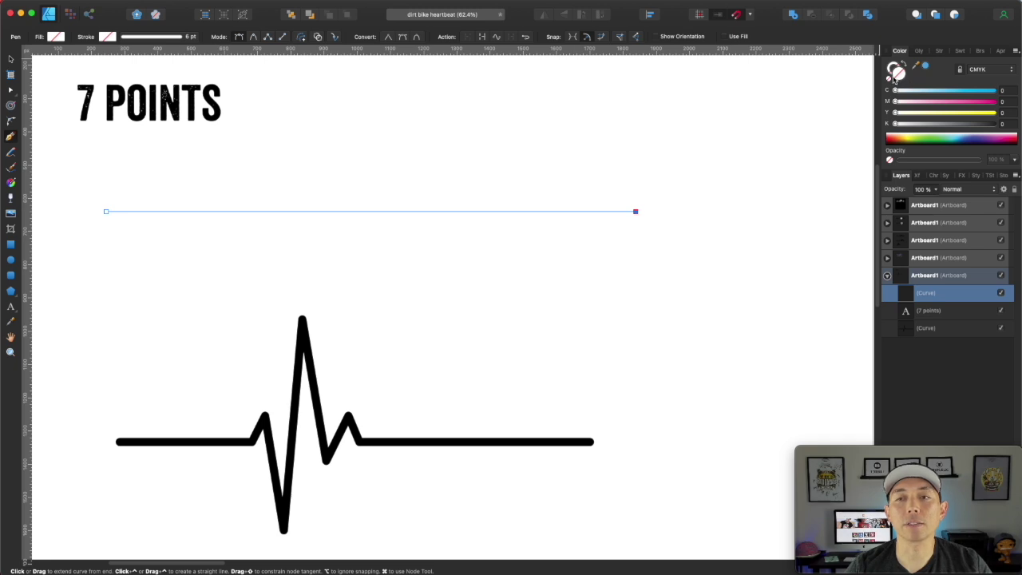
Step: Give the new line a black stroke with C, M, Y and K all at 100 and a width of 5 pt
{"action": "left_click", "coordinate": [896, 70]}
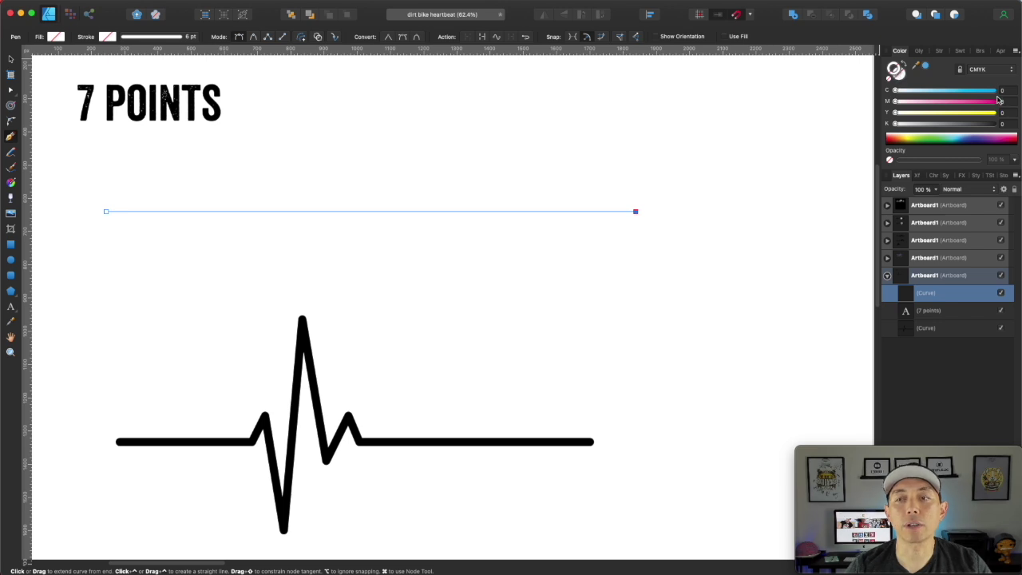
{"action": "left_click", "coordinate": [995, 90]}
{"action": "left_click", "coordinate": [995, 101]}
{"action": "left_click", "coordinate": [996, 113]}
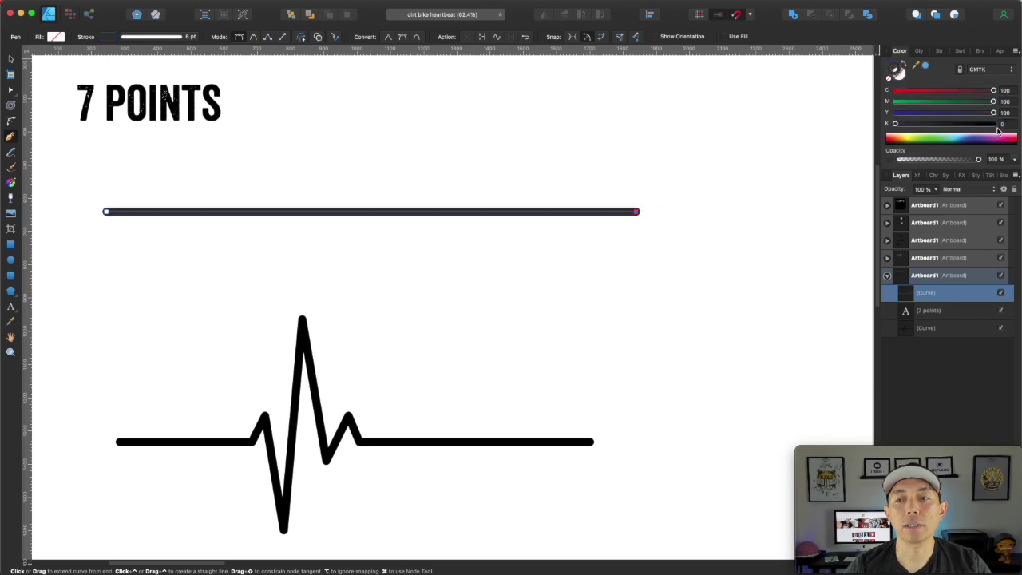
{"action": "left_click", "coordinate": [996, 124]}
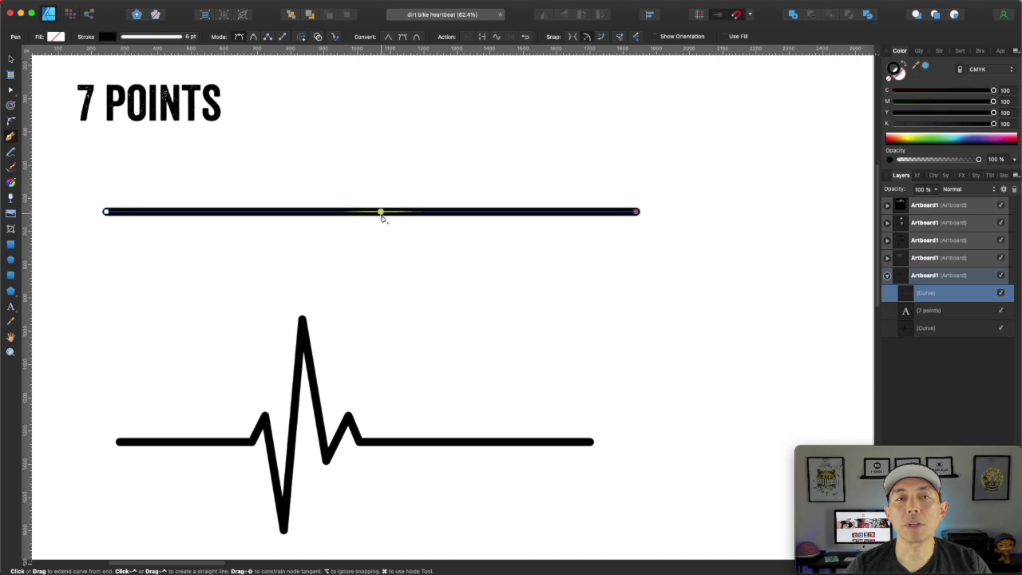
{"action": "left_click", "coordinate": [940, 51]}
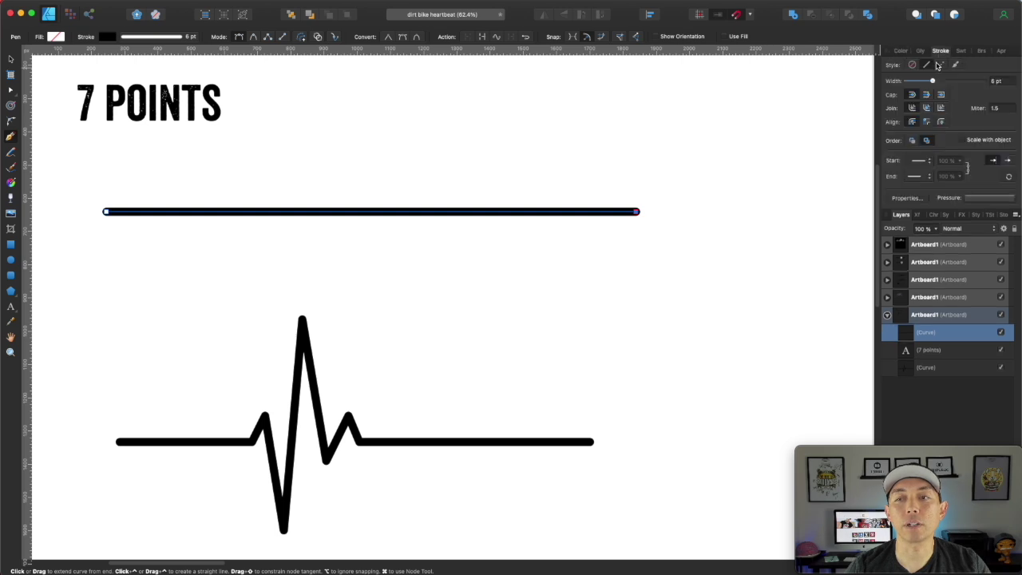
{"action": "mouse_move", "coordinate": [934, 83]}
{"action": "left_mouse_down"}
{"action": "mouse_move", "coordinate": [914, 80]}
{"action": "mouse_move", "coordinate": [950, 80]}
{"action": "mouse_move", "coordinate": [923, 82]}
{"action": "mouse_move", "coordinate": [931, 83]}
{"action": "left_mouse_up"}
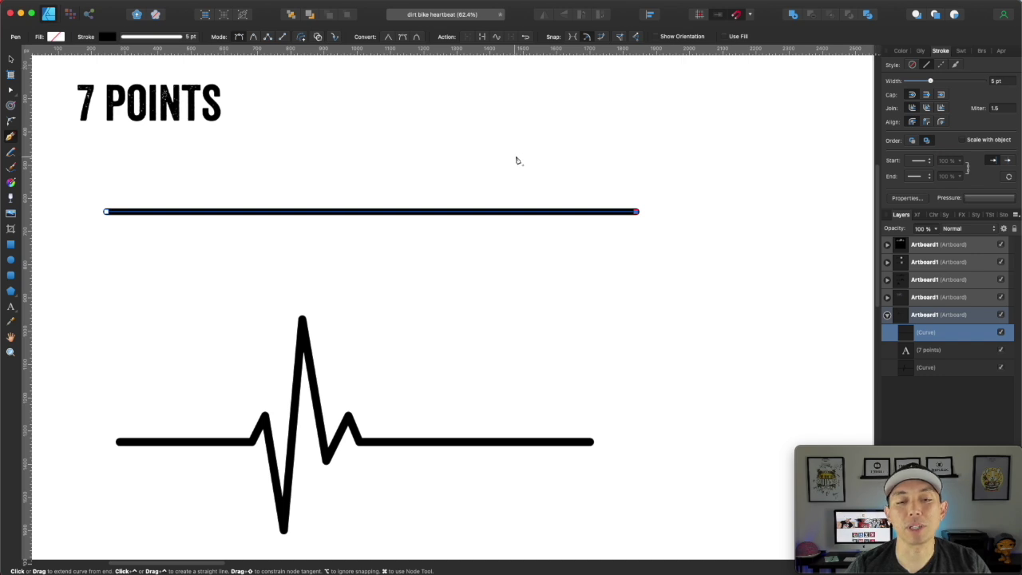
Step: Add seven nodes along the middle of the line with the Node tool, spaced closely from left to right
{"action": "left_click", "coordinate": [13, 96]}
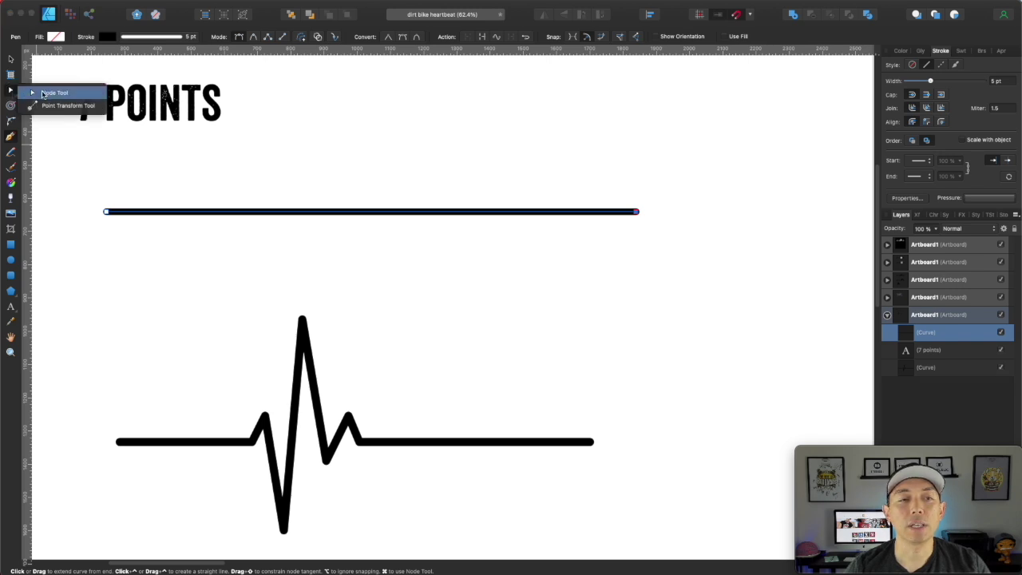
{"action": "left_click", "coordinate": [49, 93]}
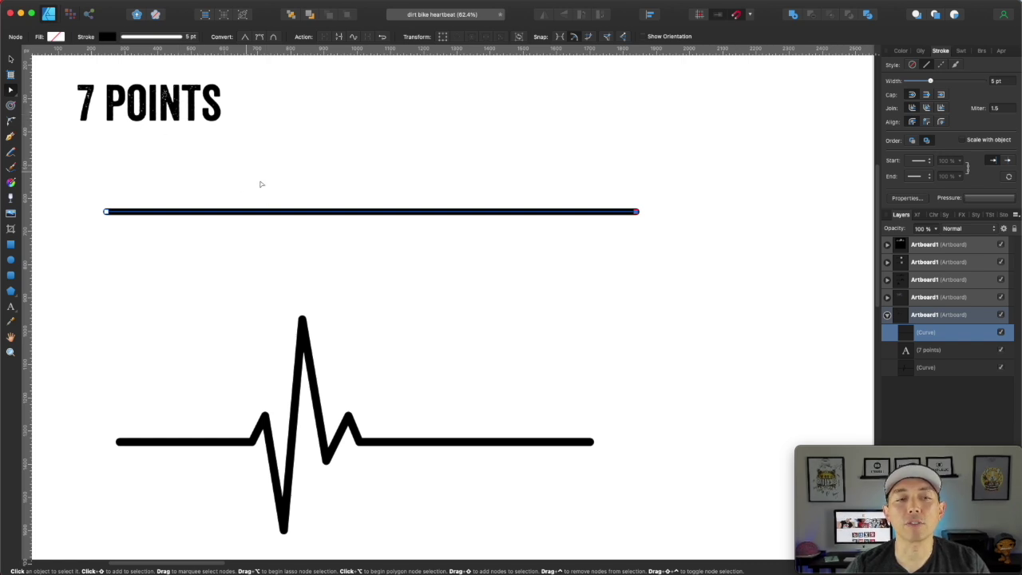
{"action": "left_click", "coordinate": [287, 212]}
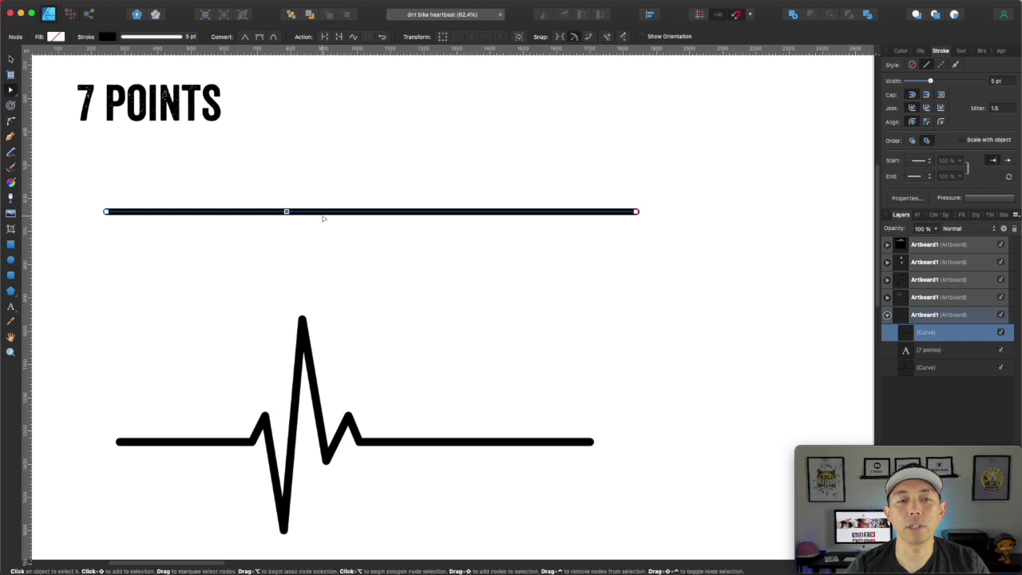
{"action": "left_click", "coordinate": [301, 212]}
{"action": "left_click", "coordinate": [314, 212]}
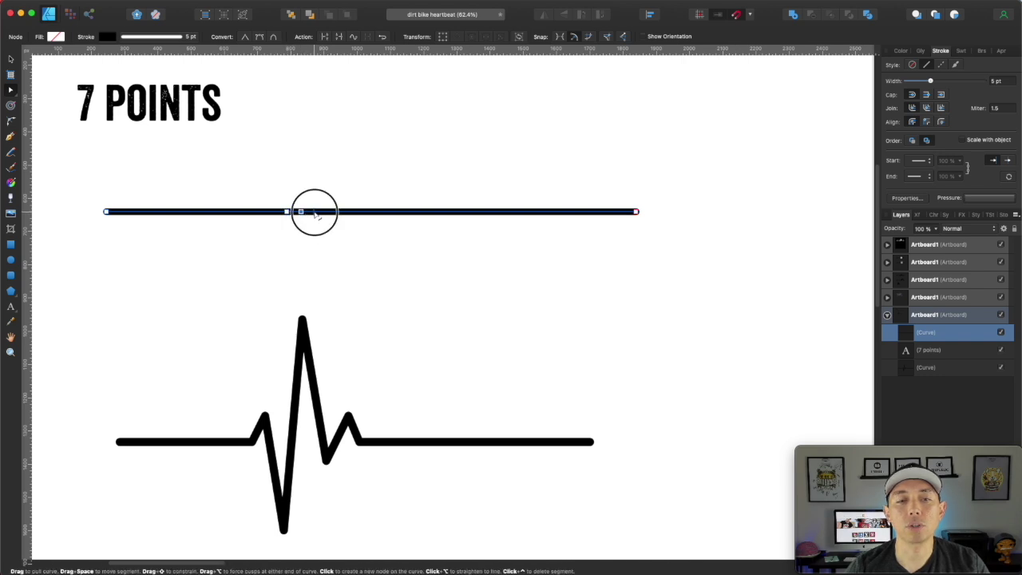
{"action": "left_click", "coordinate": [335, 211]}
{"action": "left_click", "coordinate": [348, 211]}
{"action": "left_click", "coordinate": [366, 211]}
{"action": "left_click", "coordinate": [389, 212]}
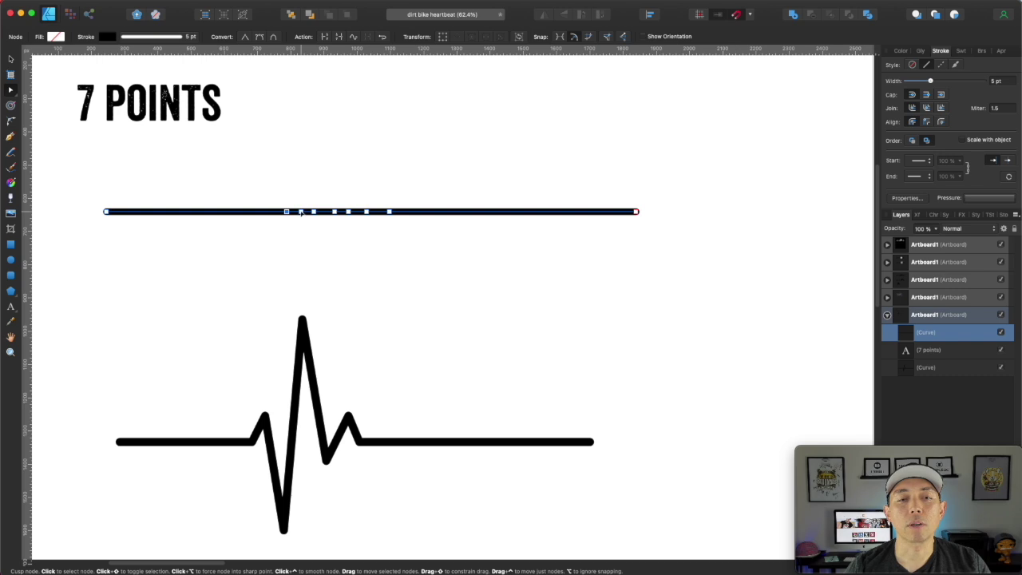
Step: Move the five inner nodes alternately up and down into a small peak, deep dip, tall central peak, shallow dip and small peak
{"action": "left_click_drag", "start_coordinate": [300, 212], "coordinate": [297, 192]}
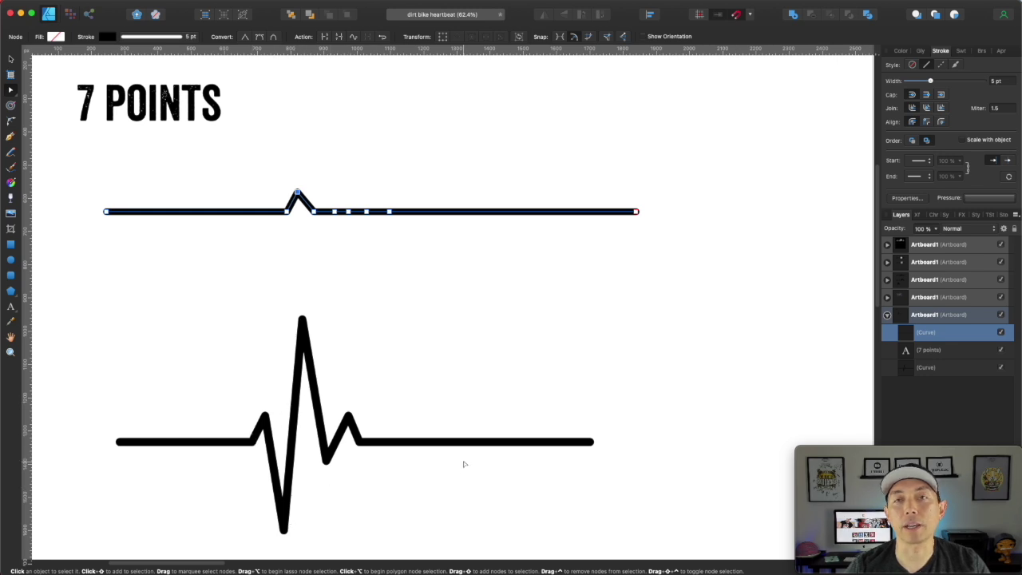
{"action": "left_click", "coordinate": [298, 192]}
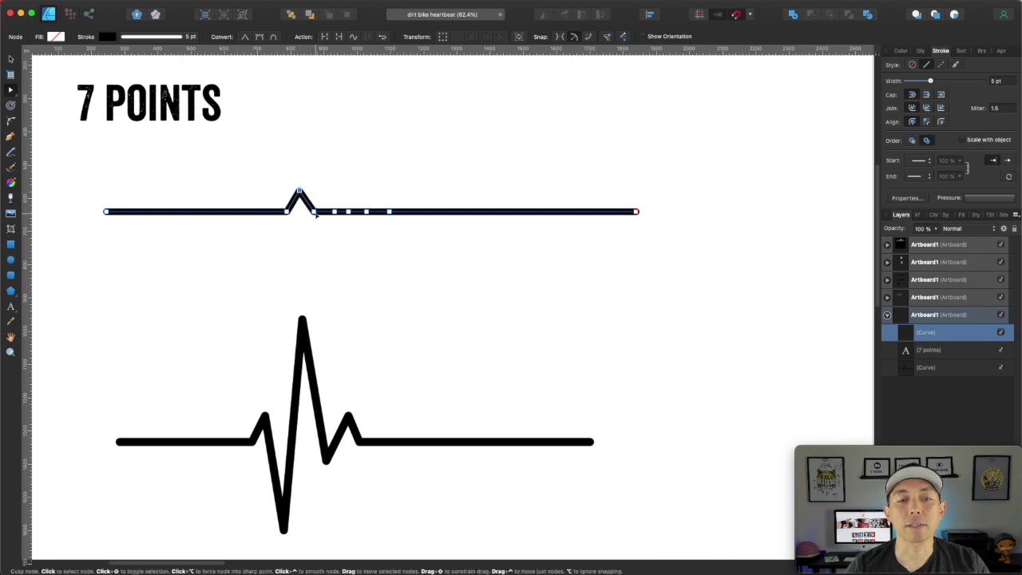
{"action": "left_click_drag", "start_coordinate": [313, 212], "coordinate": [314, 258]}
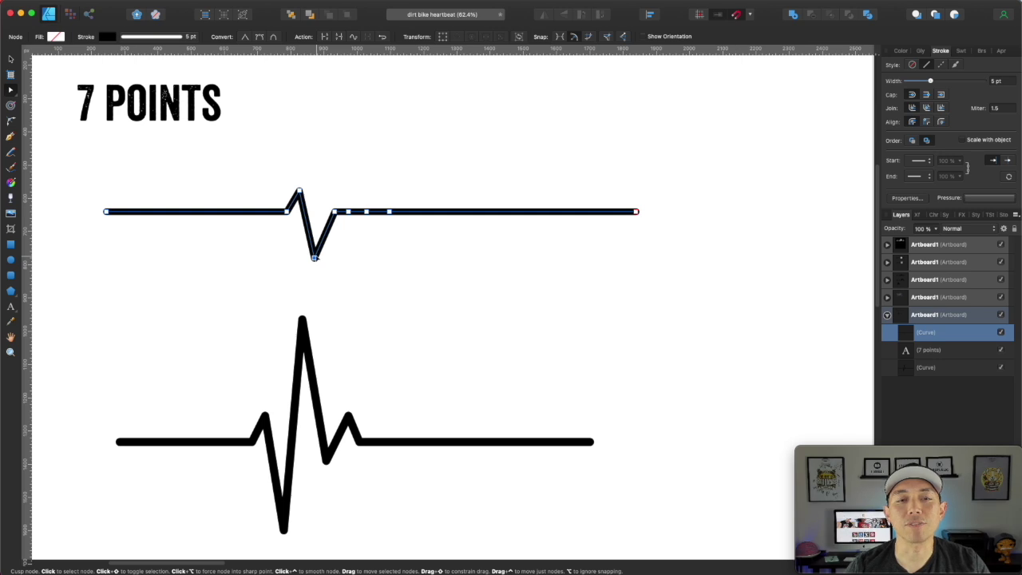
{"action": "left_click_drag", "start_coordinate": [299, 192], "coordinate": [332, 112]}
{"action": "left_click", "coordinate": [334, 211]}
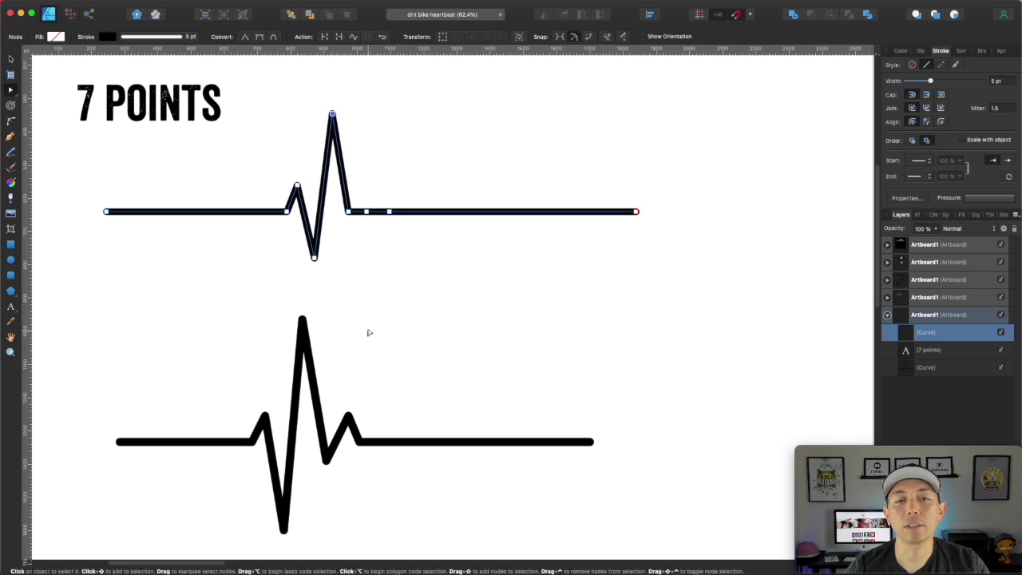
{"action": "left_click_drag", "start_coordinate": [348, 212], "coordinate": [371, 186]}
{"action": "left_click", "coordinate": [388, 211]}
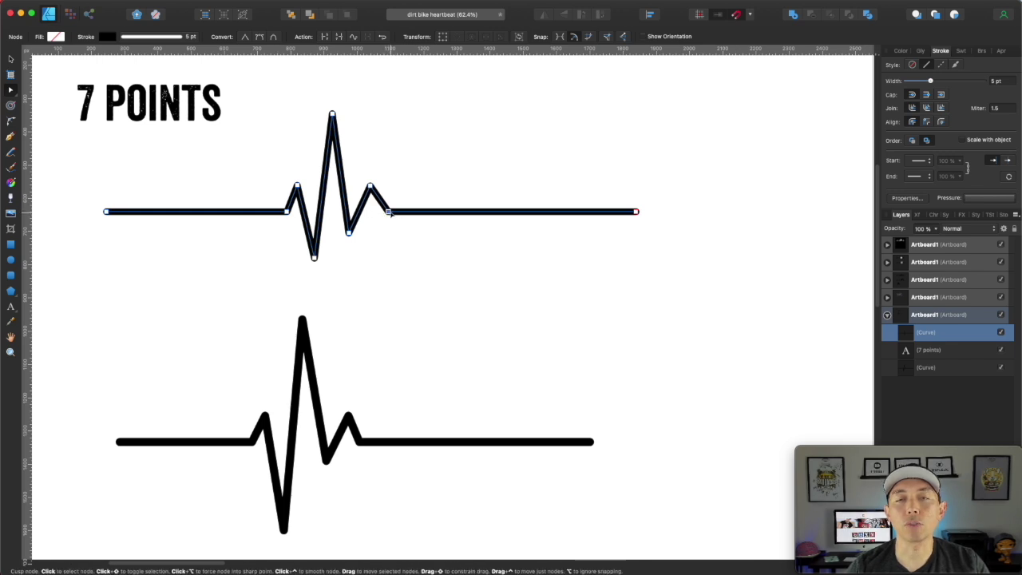
Step: Refine the heartbeat by moving the seventh node left along the baseline, raising the tall peak, deepening the first dip and adjusting the last peak and dip
{"action": "mouse_move", "coordinate": [388, 210]}
{"action": "left_mouse_down"}
{"action": "mouse_move", "coordinate": [429, 213]}
{"action": "mouse_move", "coordinate": [364, 213]}
{"action": "mouse_move", "coordinate": [416, 219]}
{"action": "mouse_move", "coordinate": [417, 163]}
{"action": "mouse_move", "coordinate": [388, 216]}
{"action": "mouse_move", "coordinate": [394, 205]}
{"action": "mouse_move", "coordinate": [413, 212]}
{"action": "mouse_move", "coordinate": [378, 212]}
{"action": "left_mouse_up"}
{"action": "left_click", "coordinate": [377, 212]}
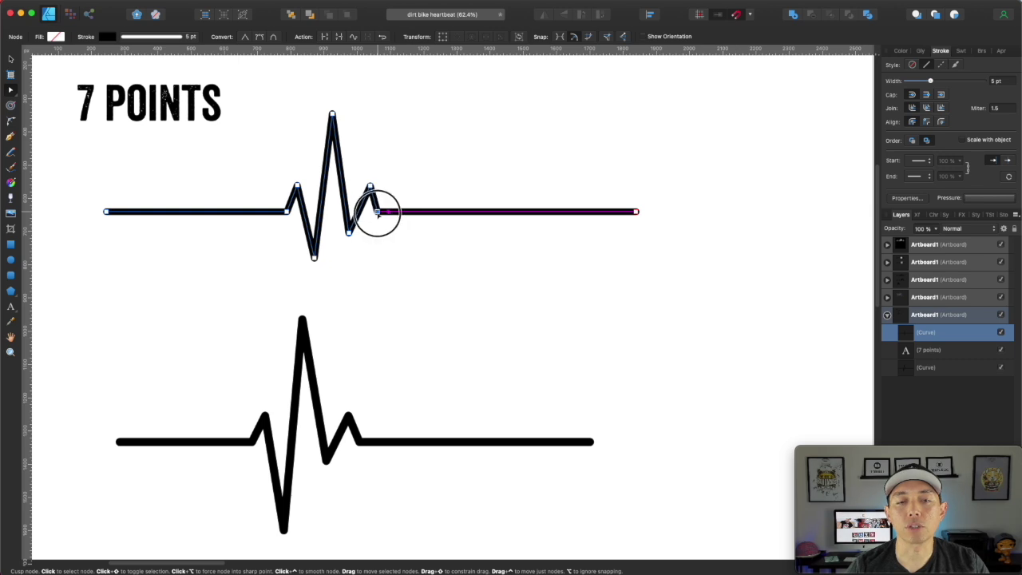
{"action": "left_click_drag", "start_coordinate": [370, 190], "coordinate": [363, 188]}
{"action": "left_click_drag", "start_coordinate": [349, 233], "coordinate": [352, 233]}
{"action": "left_click_drag", "start_coordinate": [332, 114], "coordinate": [330, 97]}
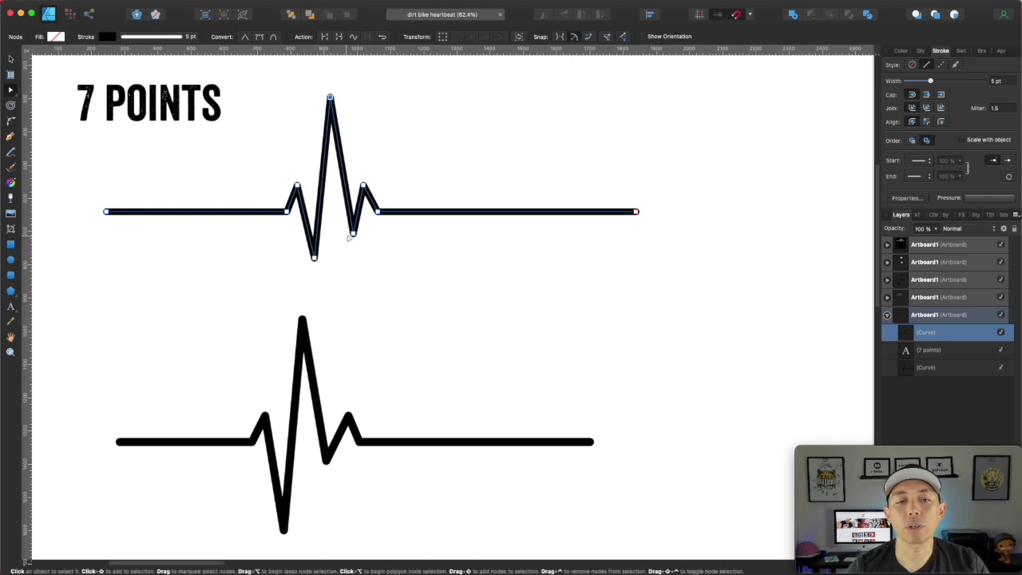
{"action": "left_click_drag", "start_coordinate": [314, 258], "coordinate": [311, 267]}
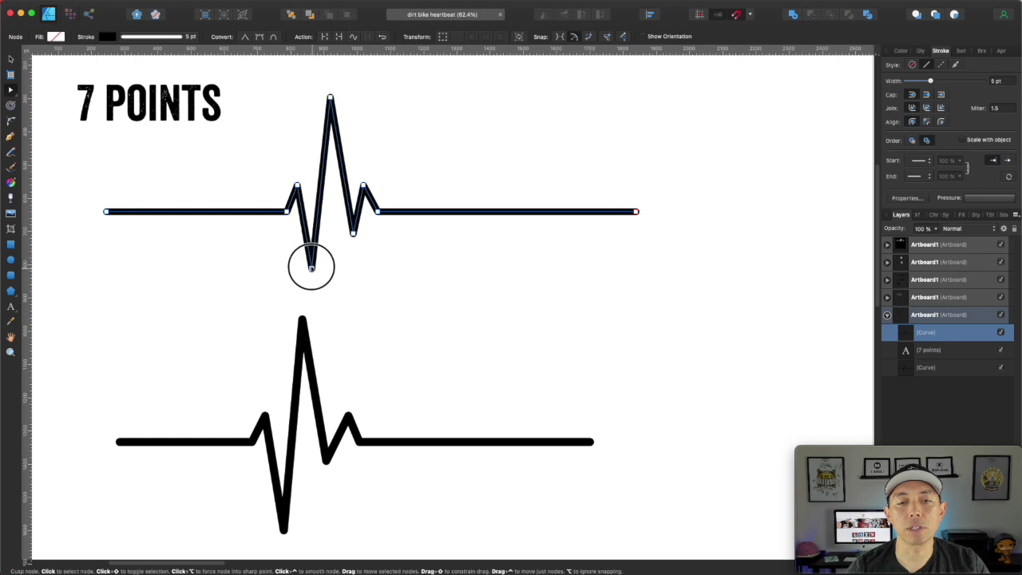
{"action": "left_click", "coordinate": [418, 248]}
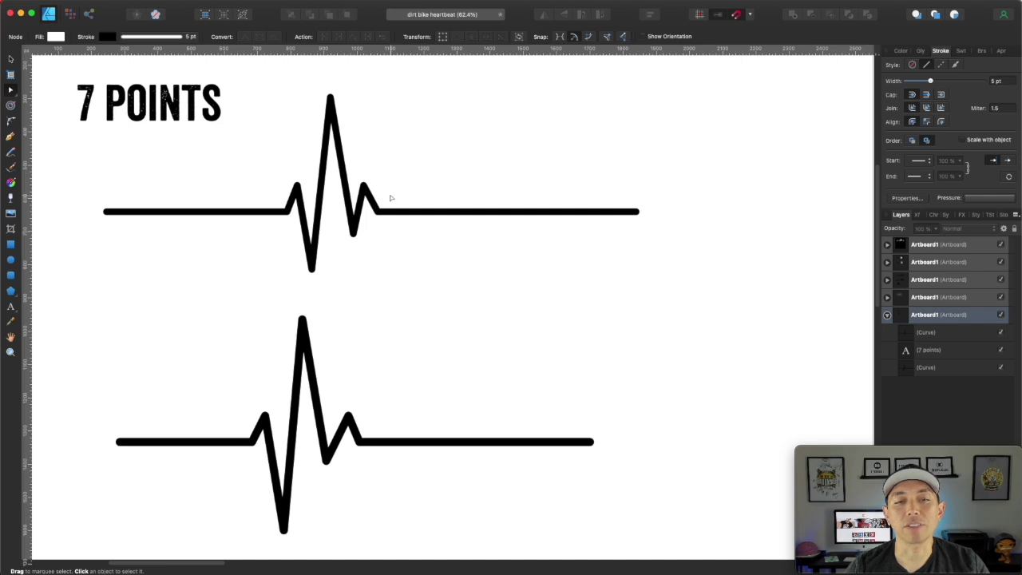
{"action": "left_click", "coordinate": [363, 190]}
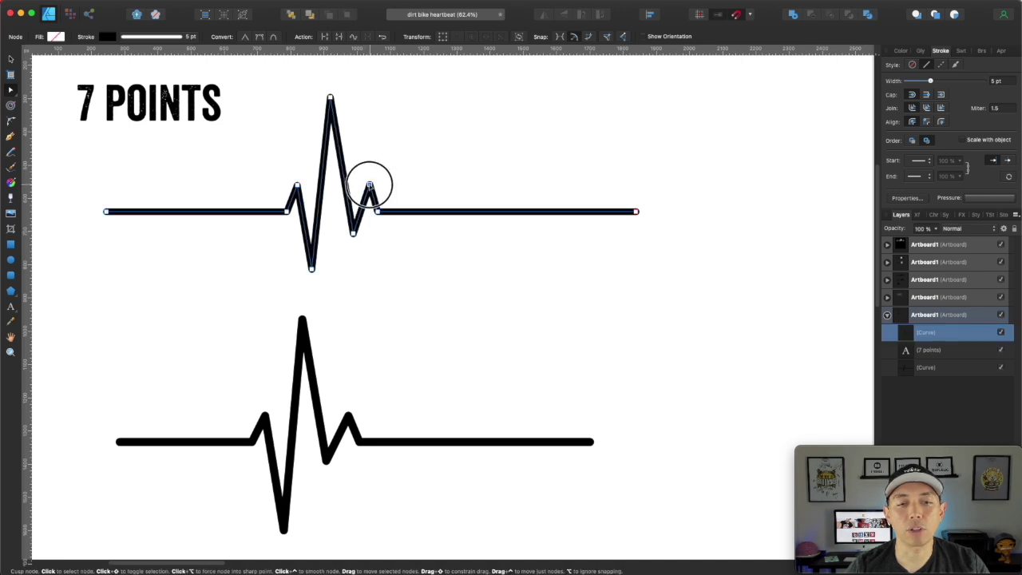
{"action": "key", "text": "Escape"}
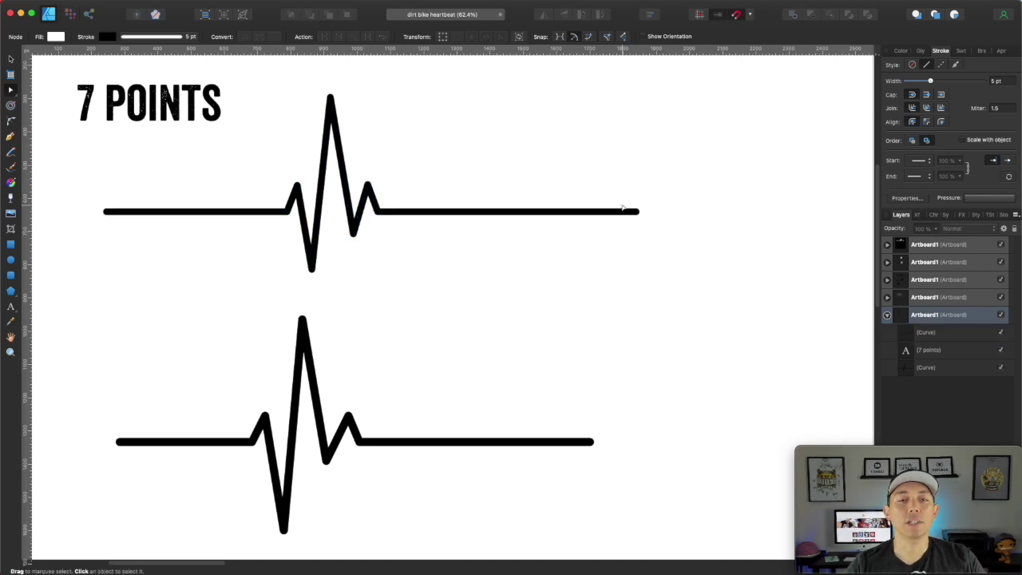
Step: Shorten both flat ends of the upper heartbeat line by moving its end nodes inward along the baseline
{"action": "left_click", "coordinate": [12, 62]}
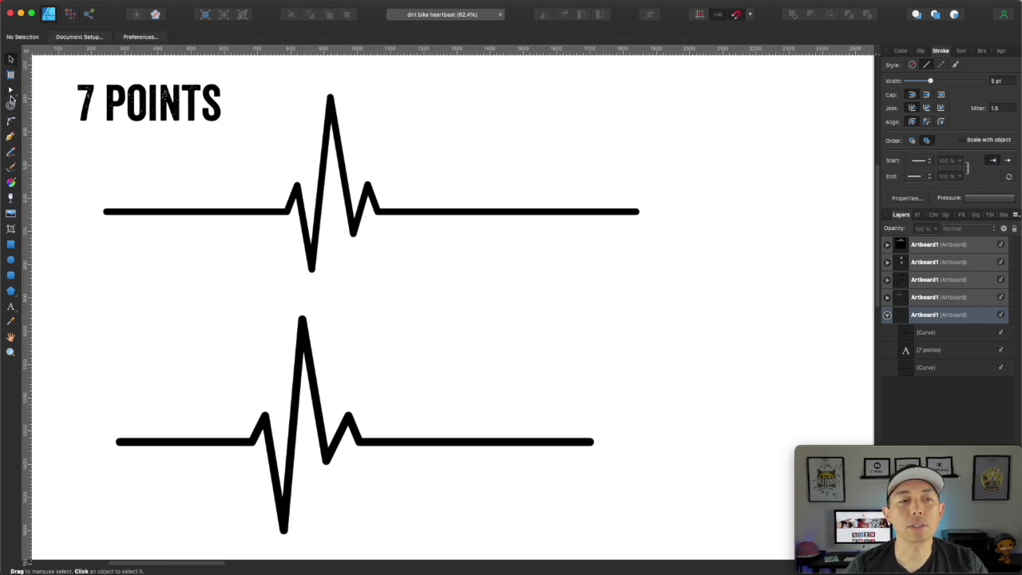
{"action": "left_click", "coordinate": [11, 91]}
{"action": "left_click", "coordinate": [603, 210]}
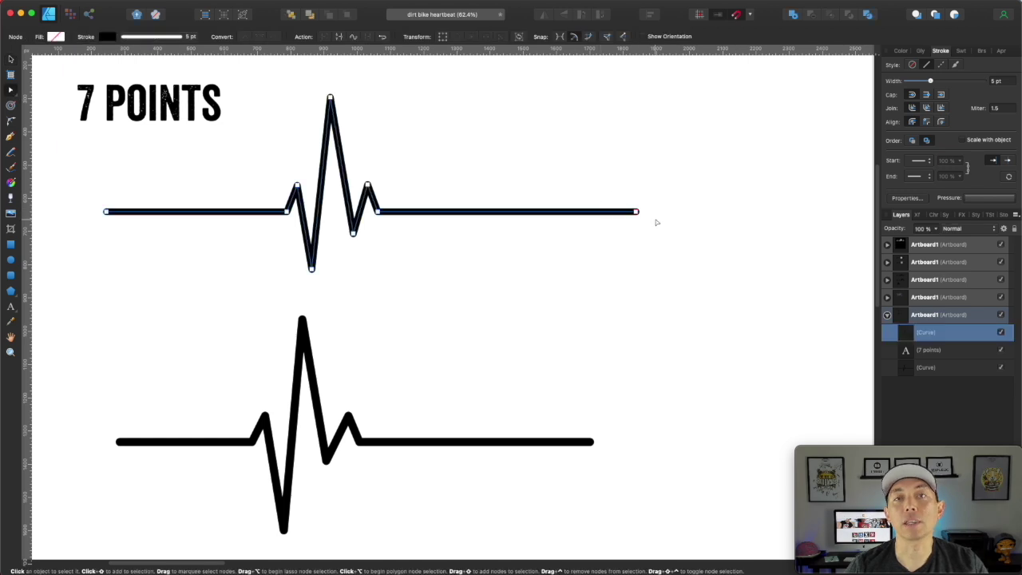
{"action": "left_click", "coordinate": [637, 212]}
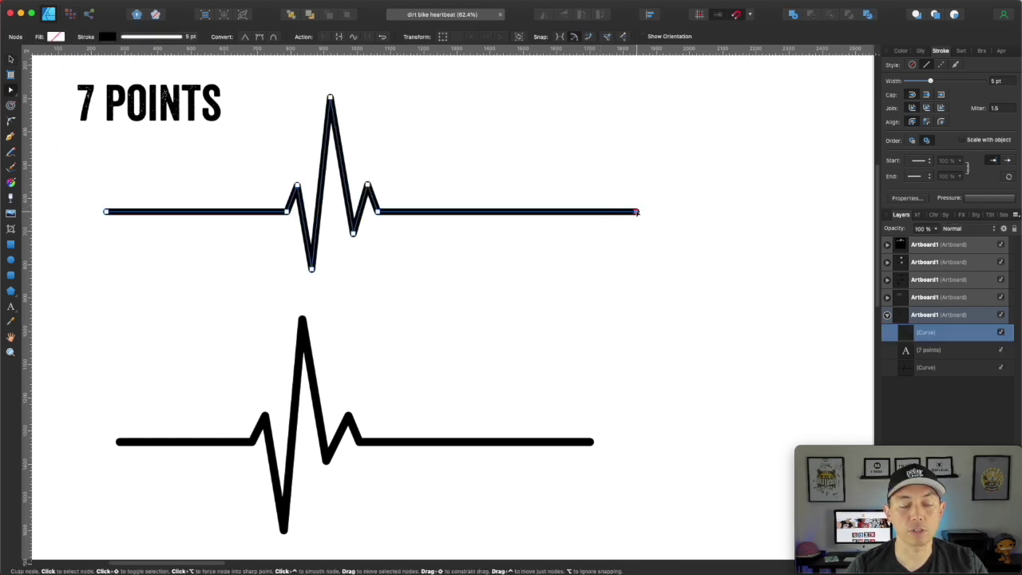
{"action": "left_click_drag", "start_coordinate": [637, 211], "coordinate": [477, 212]}
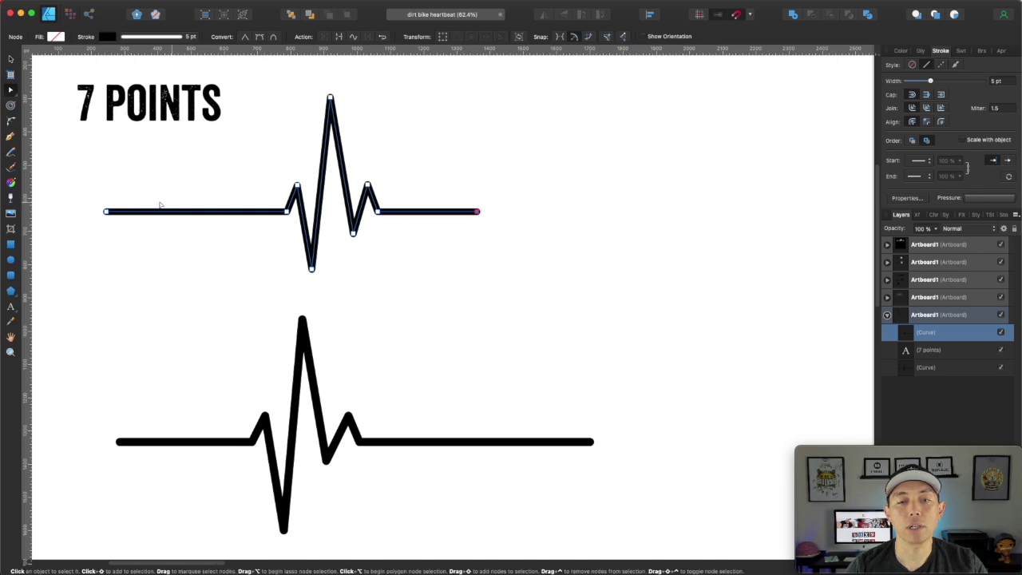
{"action": "left_click", "coordinate": [107, 211]}
{"action": "left_click_drag", "start_coordinate": [226, 223], "coordinate": [223, 220]}
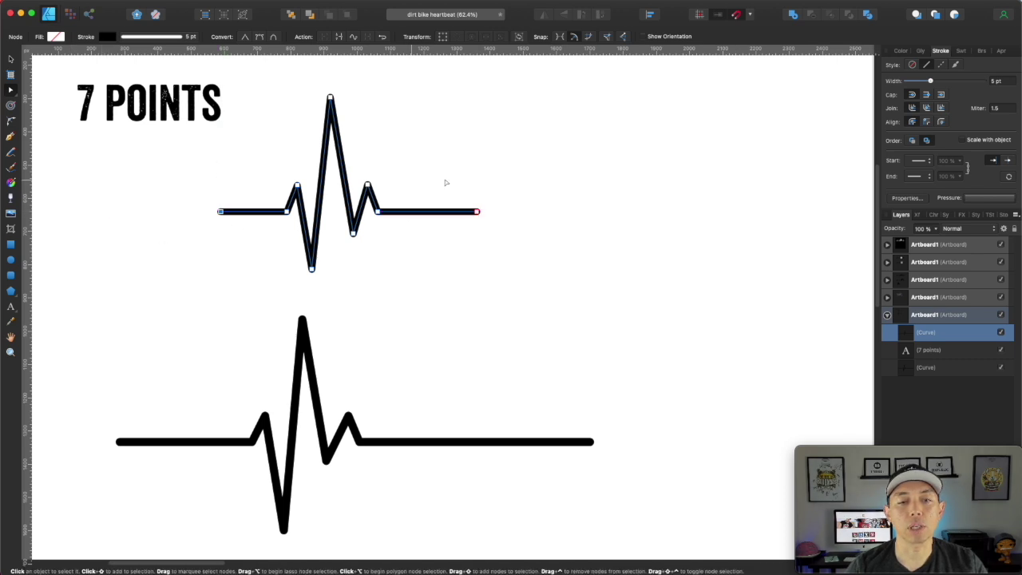
{"action": "left_click", "coordinate": [353, 113]}
Step: Duplicate the upper heartbeat horizontally to the right so the copy's baseline overlaps the end of the original
{"action": "key", "text": "v"}
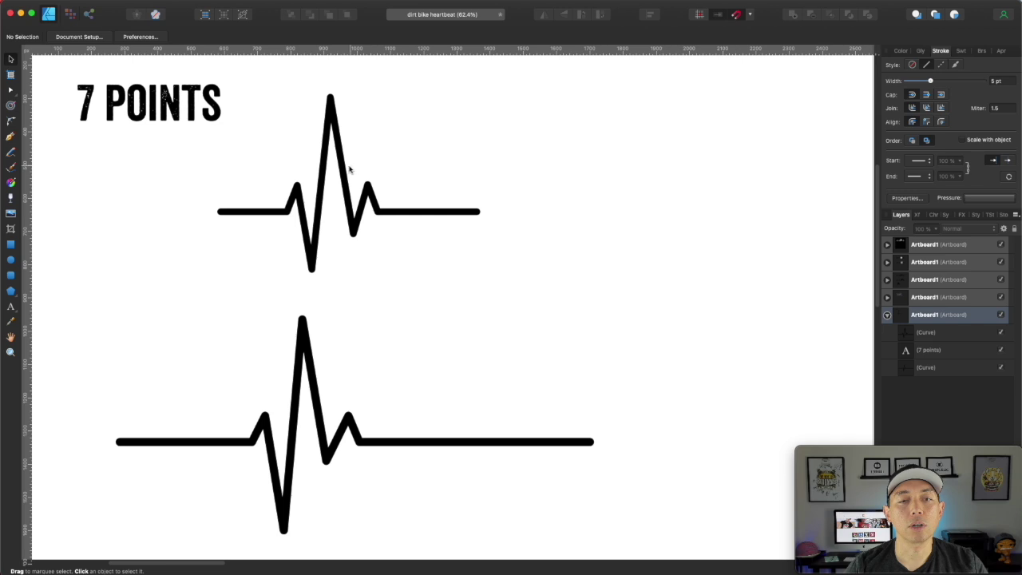
{"action": "left_click", "coordinate": [341, 166]}
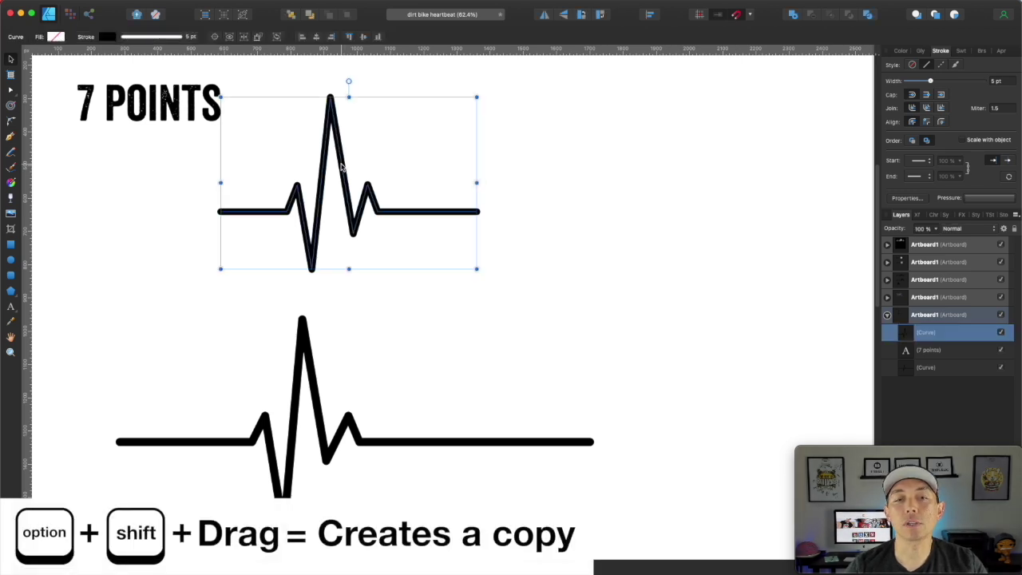
{"action": "left_click_drag", "start_coordinate": [347, 159], "coordinate": [574, 170]}
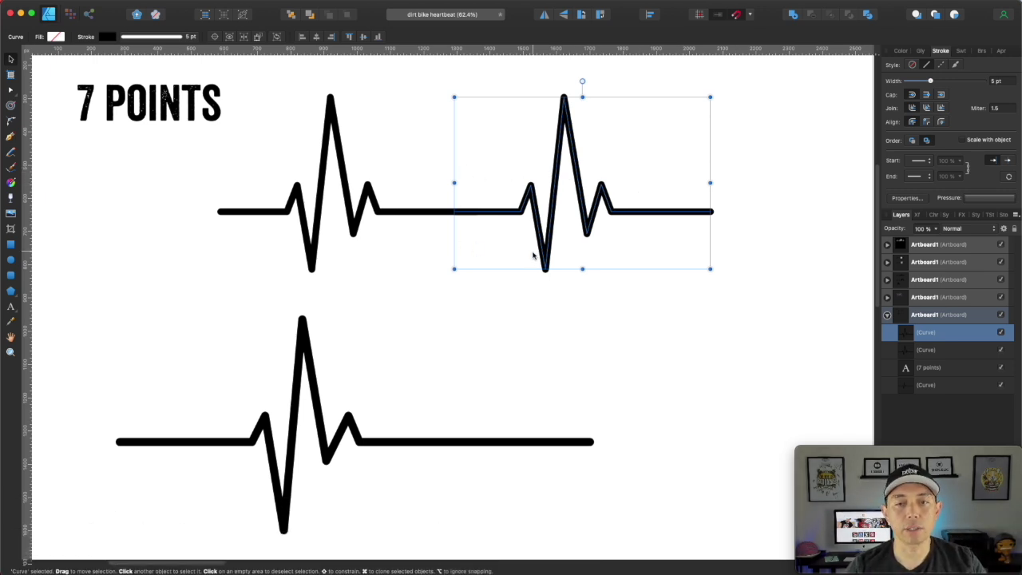
{"action": "left_click", "coordinate": [564, 217]}
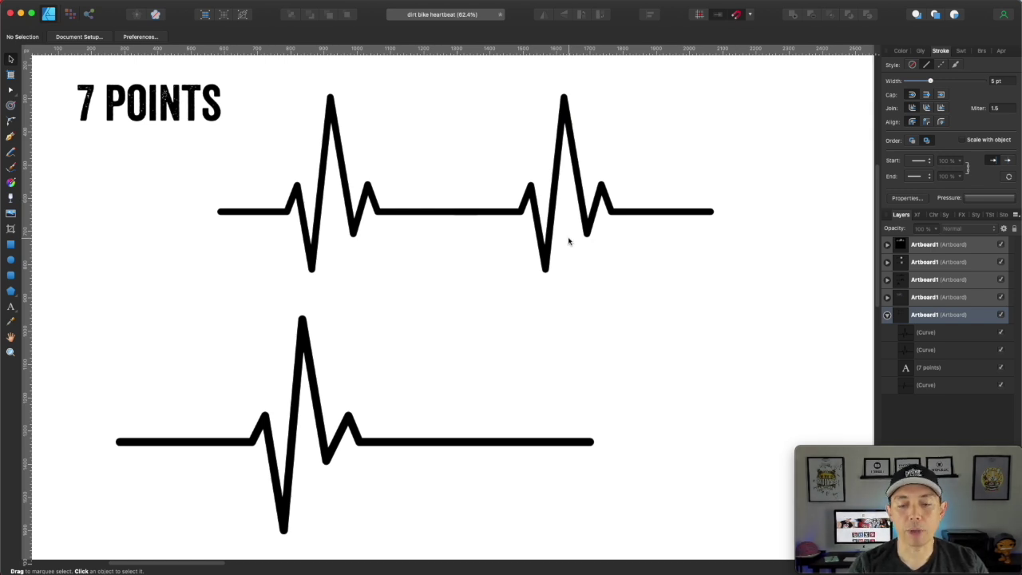
Step: Move the two upper heartbeats apart horizontally and place a duplicate between them, its baseline overlapping the end of the first heartbeat
{"action": "key", "text": "super+minus"}
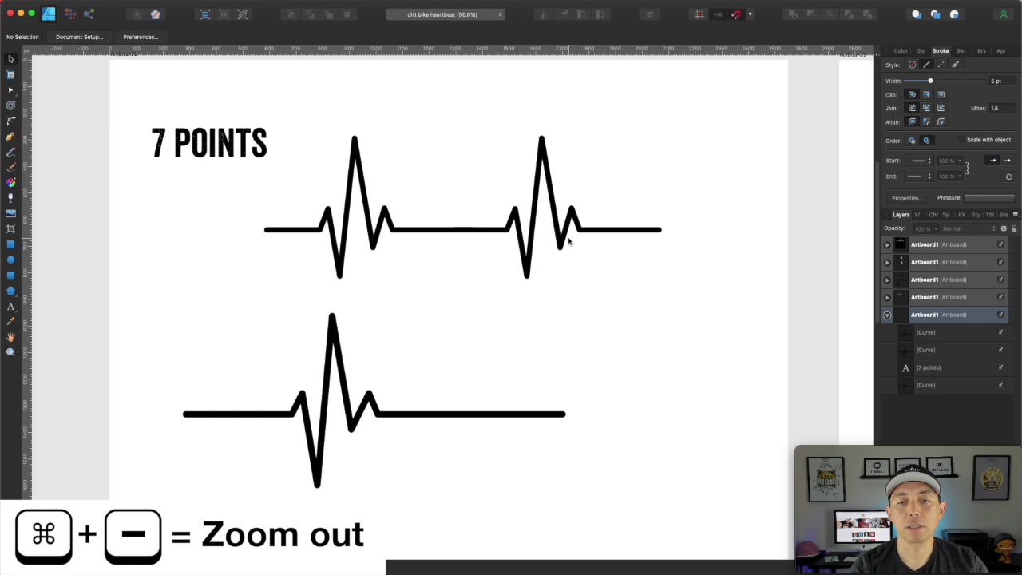
{"action": "left_click", "coordinate": [405, 231]}
{"action": "left_click_drag", "start_coordinate": [424, 232], "coordinate": [310, 232]}
{"action": "left_click_drag", "start_coordinate": [519, 236], "coordinate": [612, 239]}
{"action": "mouse_move", "coordinate": [473, 234]}
{"action": "left_mouse_down"}
{"action": "mouse_move", "coordinate": [495, 230]}
{"action": "mouse_move", "coordinate": [466, 231]}
{"action": "left_mouse_up"}
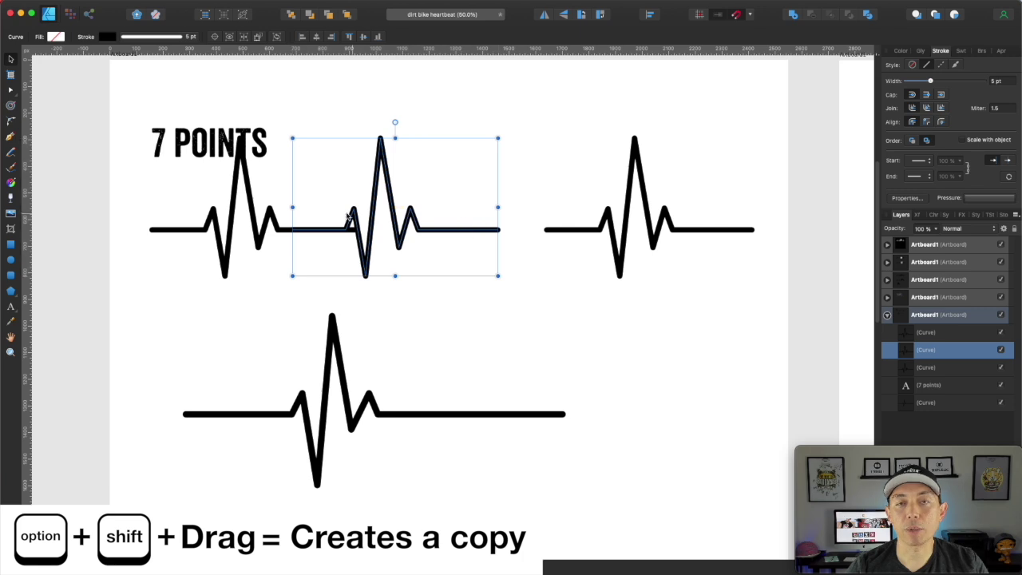
Step: Shorten the first heartbeat's trailing flat line by moving its end node inward along the baseline, still meeting the middle heartbeat's line
{"action": "left_click", "coordinate": [274, 220]}
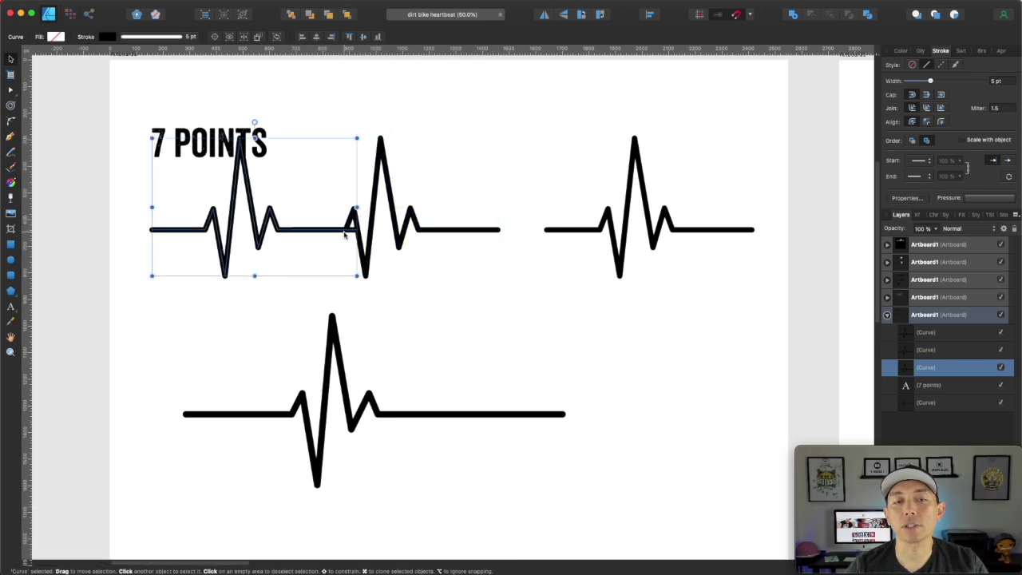
{"action": "double_click", "coordinate": [327, 232]}
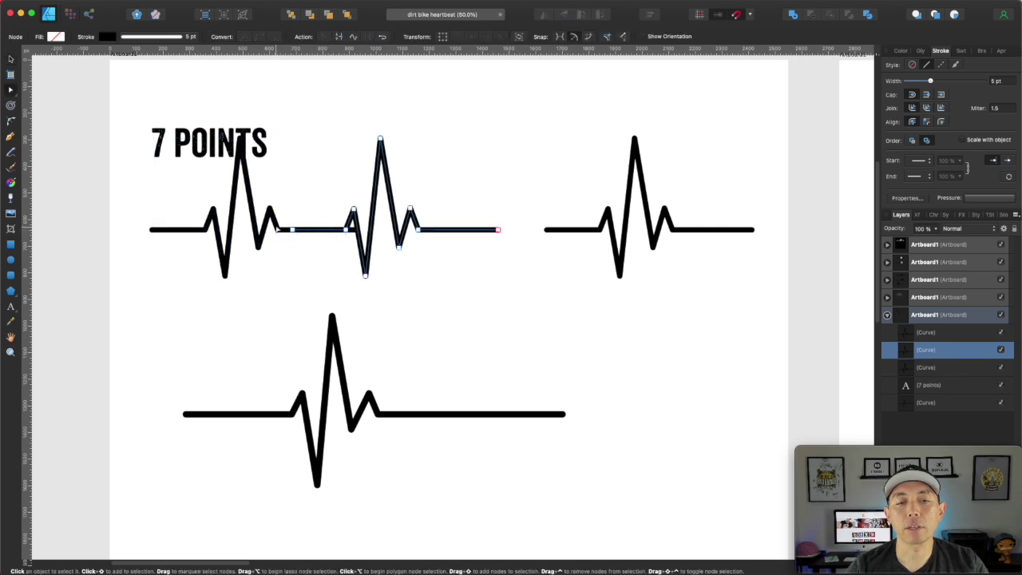
{"action": "left_click", "coordinate": [355, 231]}
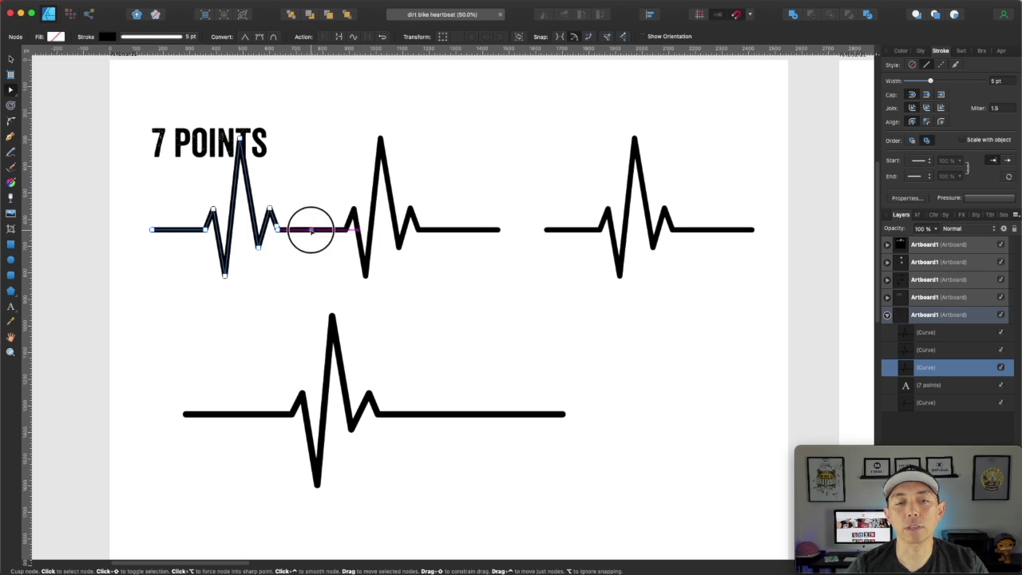
{"action": "left_click", "coordinate": [310, 231]}
{"action": "left_click", "coordinate": [456, 167]}
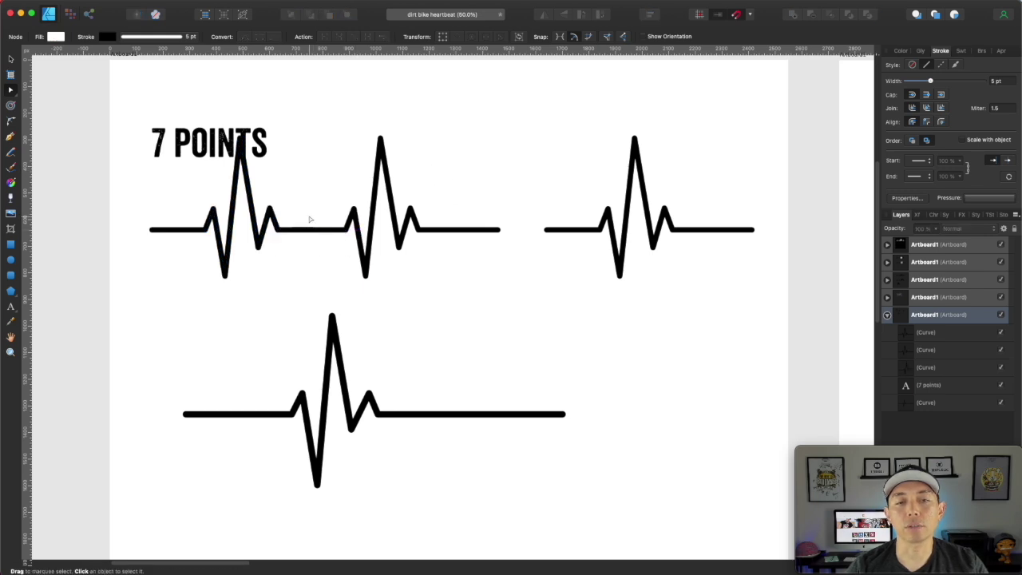
Step: Select the upper heartbeat curves in turn to check how their baselines overlap, finishing with nothing selected
{"action": "left_click", "coordinate": [12, 59]}
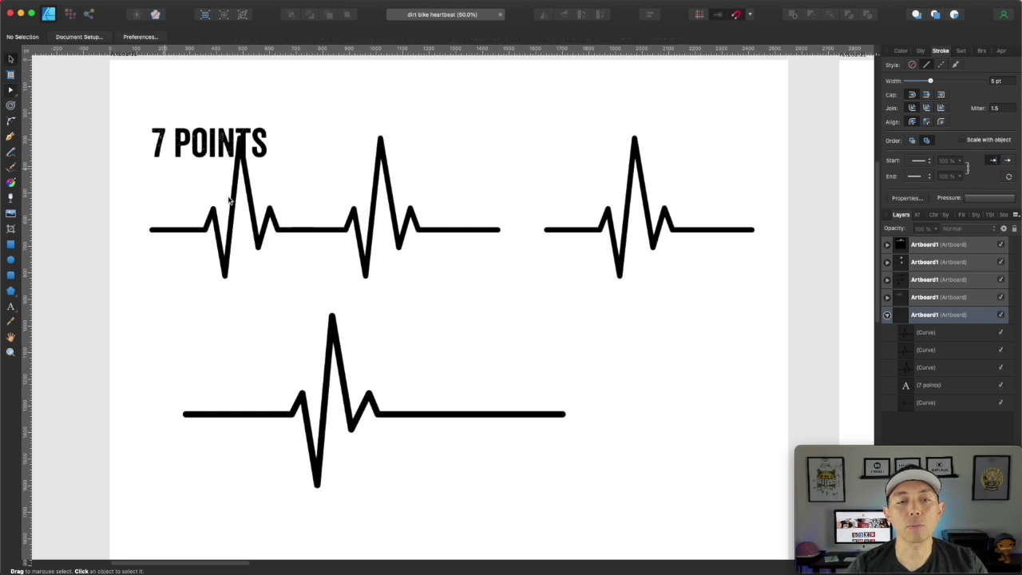
{"action": "left_click", "coordinate": [257, 232]}
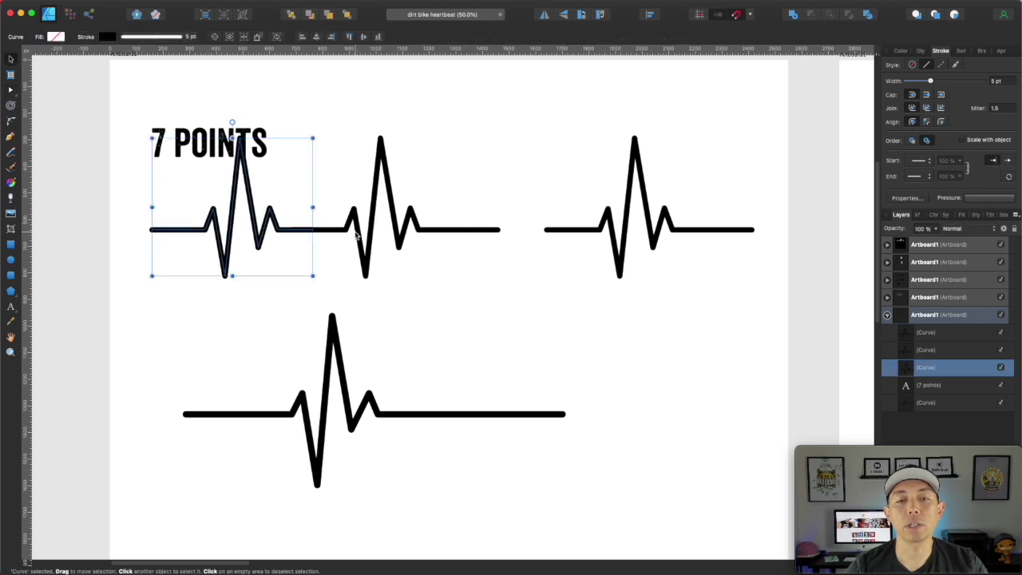
{"action": "left_click", "coordinate": [338, 231]}
{"action": "left_click", "coordinate": [609, 230]}
{"action": "left_click", "coordinate": [626, 342]}
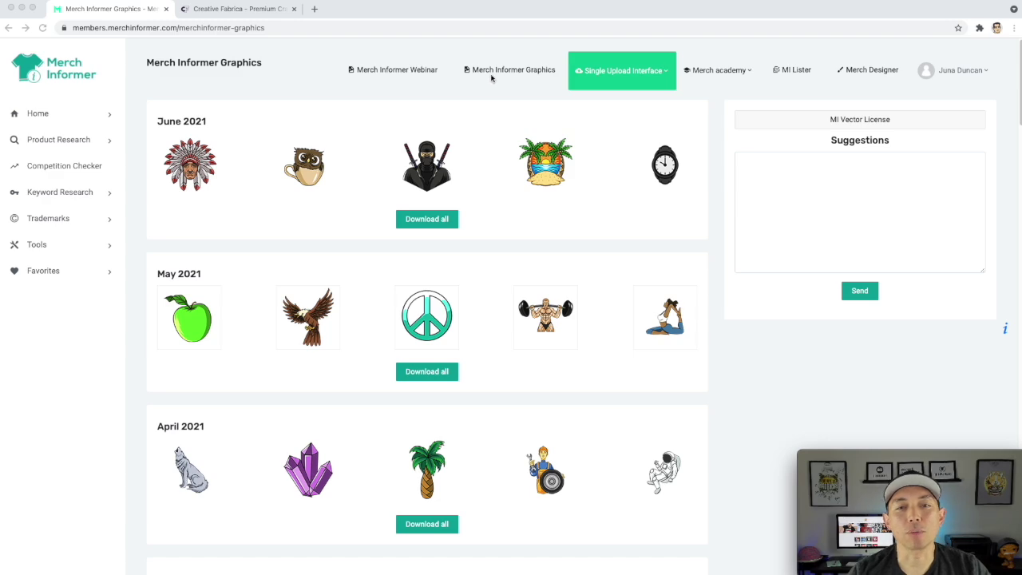
Step: Look through the monthly vector packs on the Merch Informer Graphics page in the browser, back to the mid-2020 sets
{"action": "scroll", "coordinate": [423, 214], "scroll_direction": "down", "scroll_amount": 5}
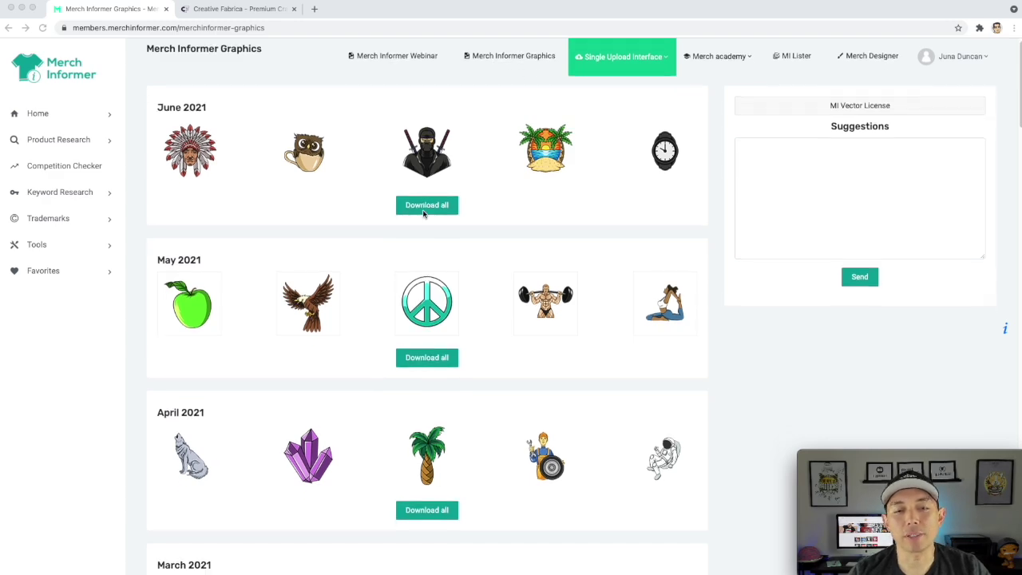
{"action": "scroll", "coordinate": [423, 214], "scroll_direction": "down", "scroll_amount": 10}
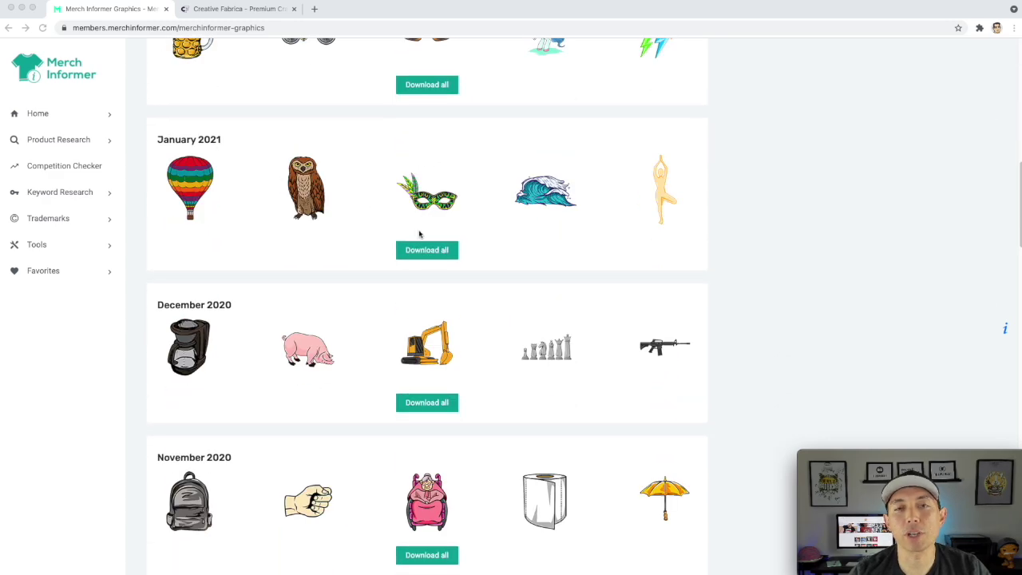
{"action": "scroll", "coordinate": [420, 233], "scroll_direction": "up", "scroll_amount": 5}
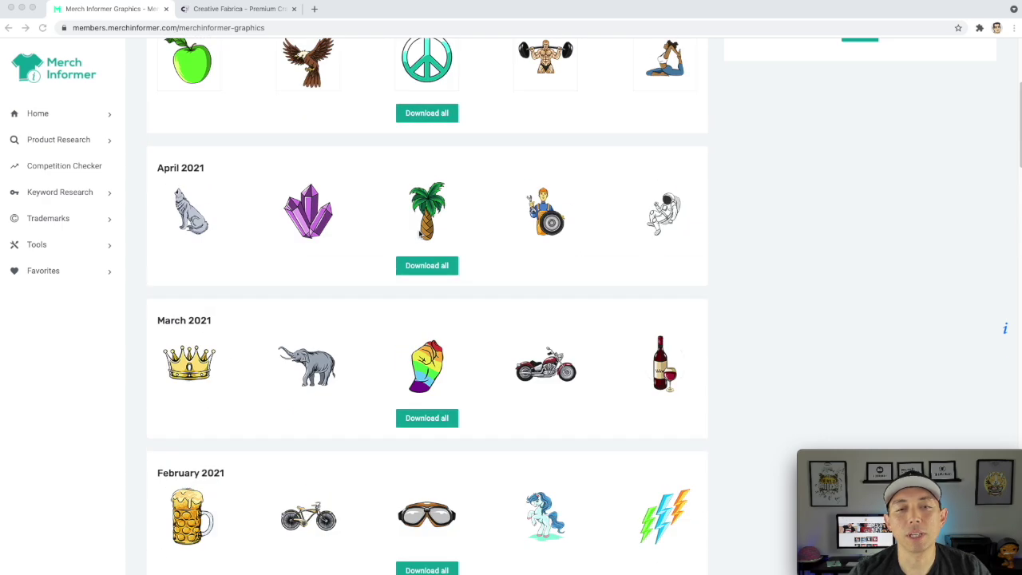
{"action": "scroll", "coordinate": [369, 234], "scroll_direction": "down", "scroll_amount": 14}
{"action": "scroll", "coordinate": [607, 203], "scroll_direction": "up", "scroll_amount": 20}
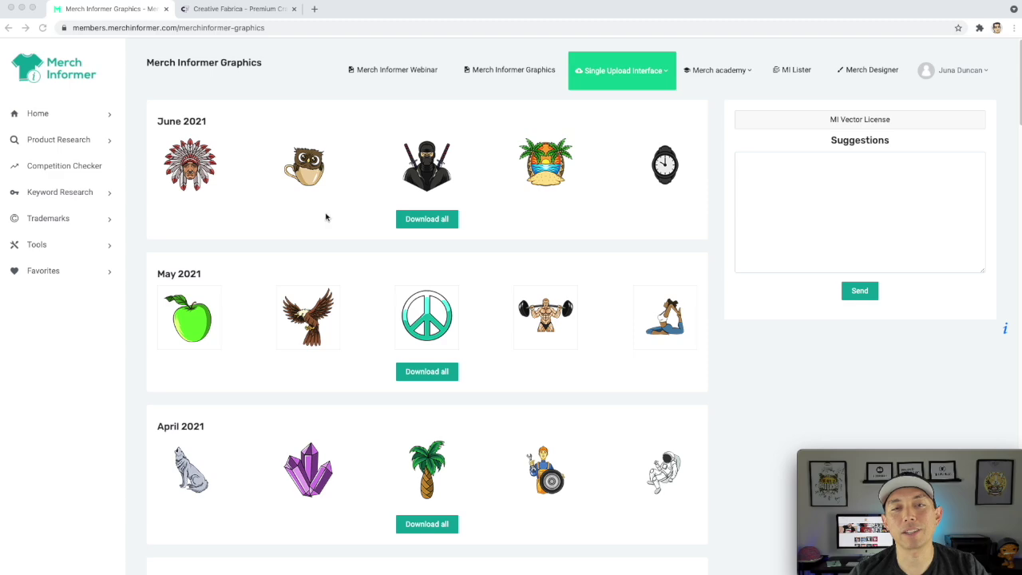
{"action": "scroll", "coordinate": [322, 249], "scroll_direction": "down", "scroll_amount": 13}
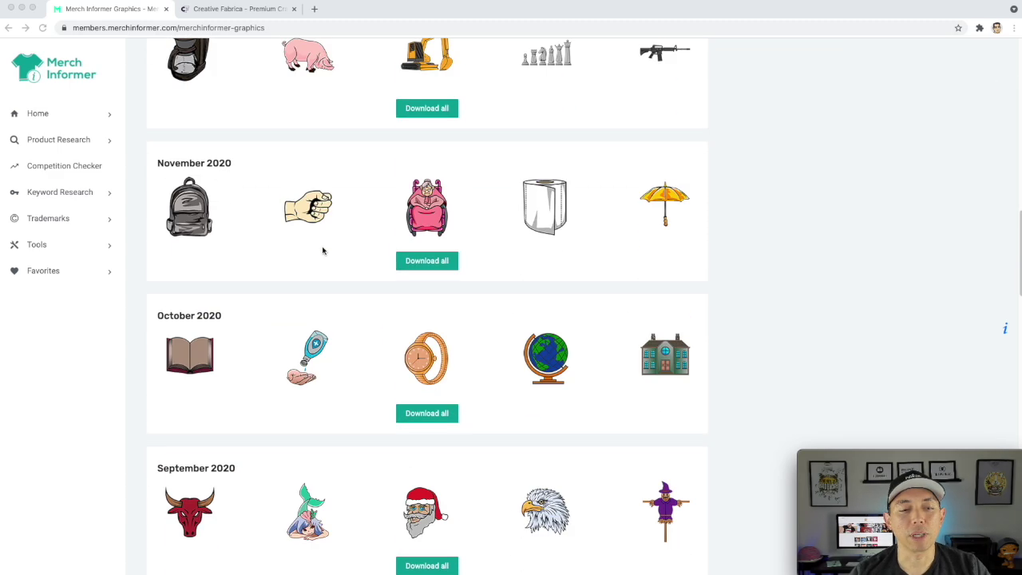
{"action": "scroll", "coordinate": [323, 251], "scroll_direction": "down", "scroll_amount": 8}
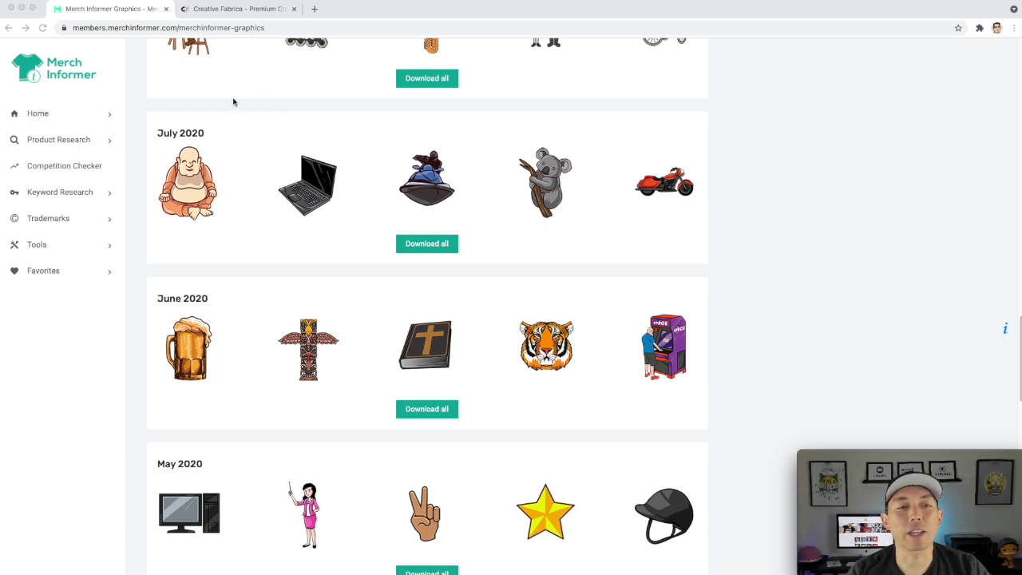
Step: Switch to the Creative Fabrica site and search it for "dirt bike"
{"action": "left_click", "coordinate": [223, 12]}
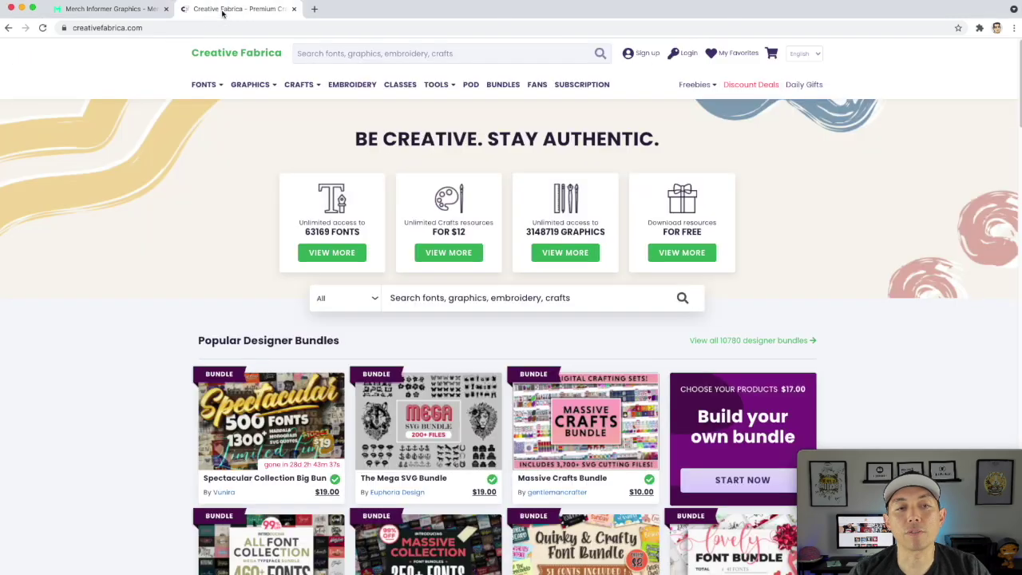
{"action": "left_click", "coordinate": [319, 53]}
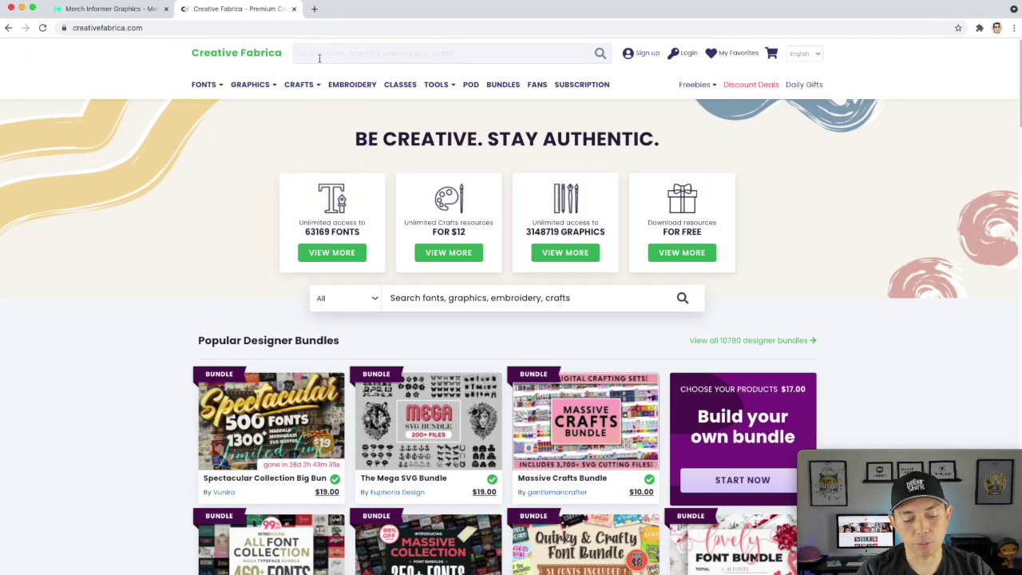
{"action": "type", "text": "dirt bike"}
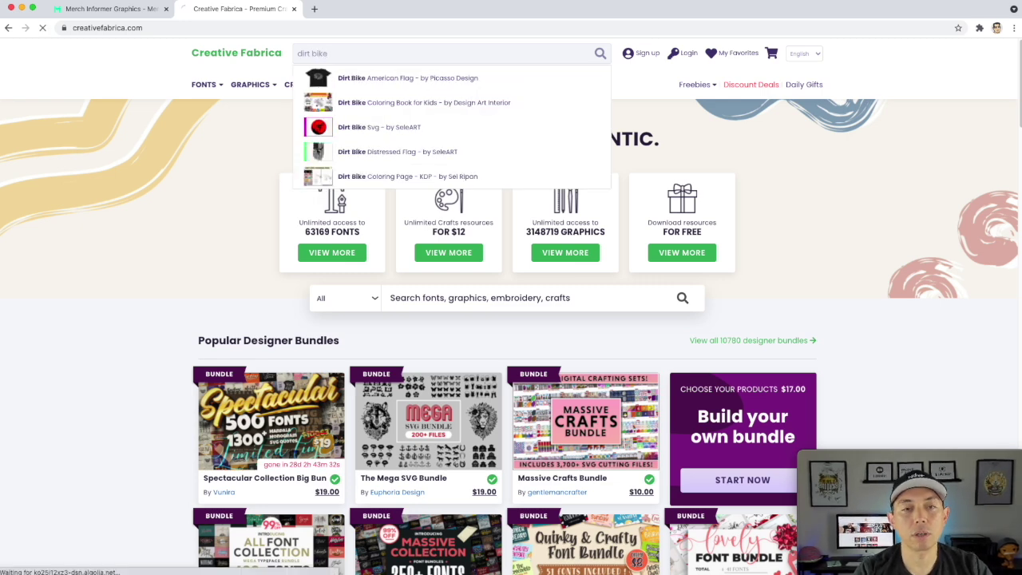
{"action": "key", "text": "Return"}
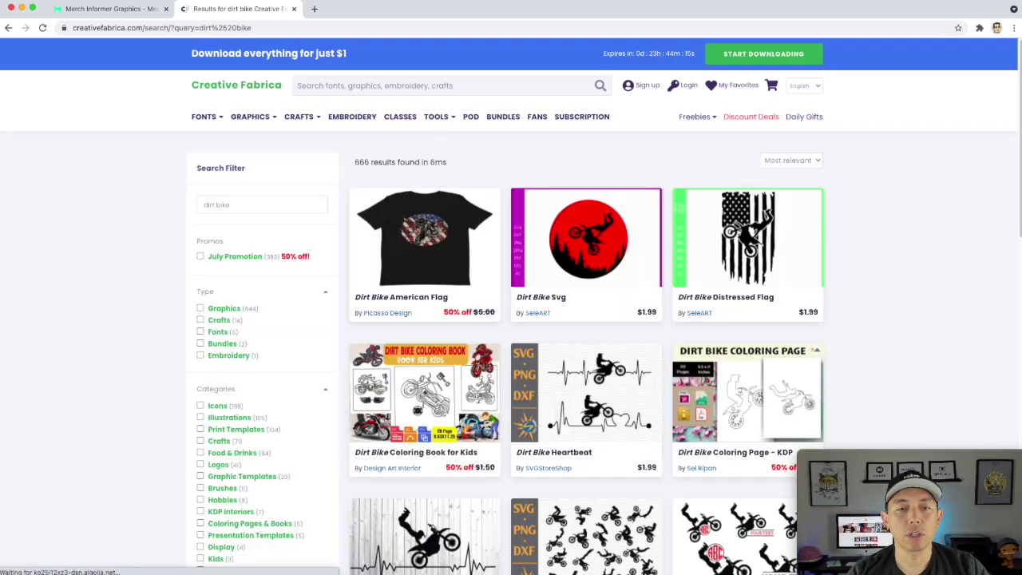
Step: Examine the dirt bike search results for heartbeat designs, silhouettes, icons and T-shirt graphics, returning to the first rows
{"action": "scroll", "coordinate": [846, 274], "scroll_direction": "down", "scroll_amount": 3}
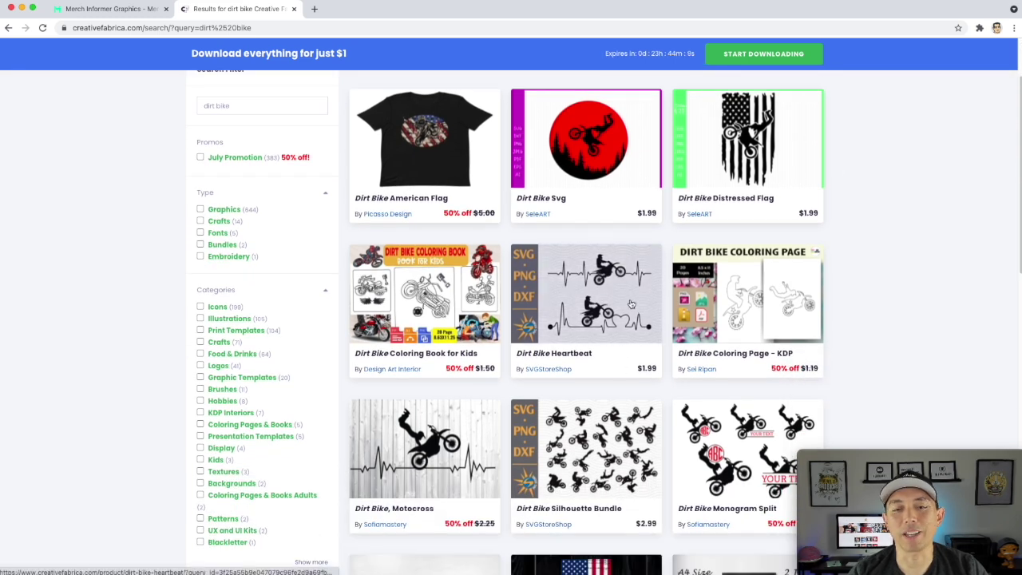
{"action": "scroll", "coordinate": [660, 311], "scroll_direction": "down", "scroll_amount": 2}
{"action": "scroll", "coordinate": [660, 312], "scroll_direction": "down", "scroll_amount": 4}
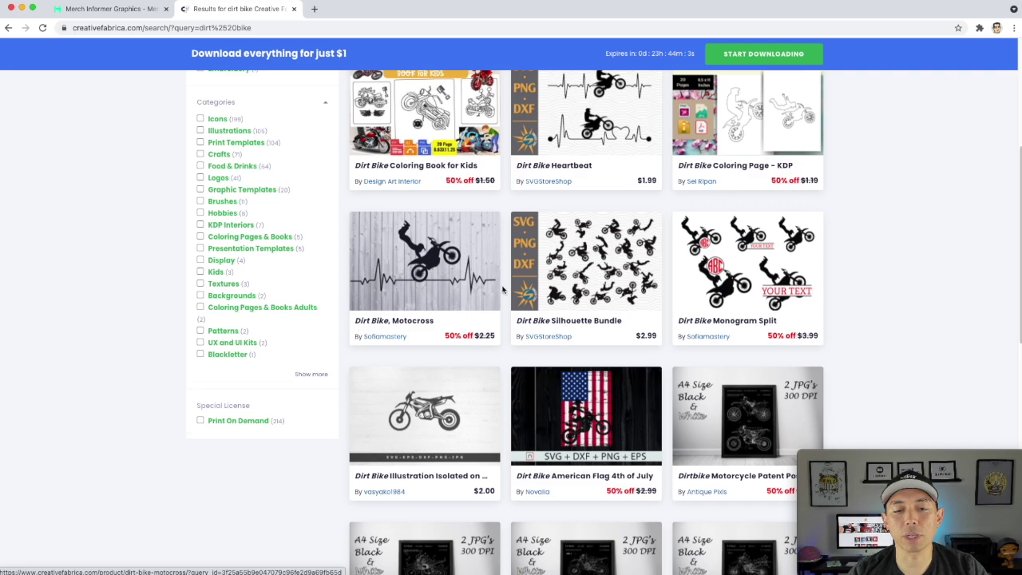
{"action": "scroll", "coordinate": [409, 266], "scroll_direction": "down", "scroll_amount": 5}
{"action": "scroll", "coordinate": [589, 313], "scroll_direction": "down", "scroll_amount": 5}
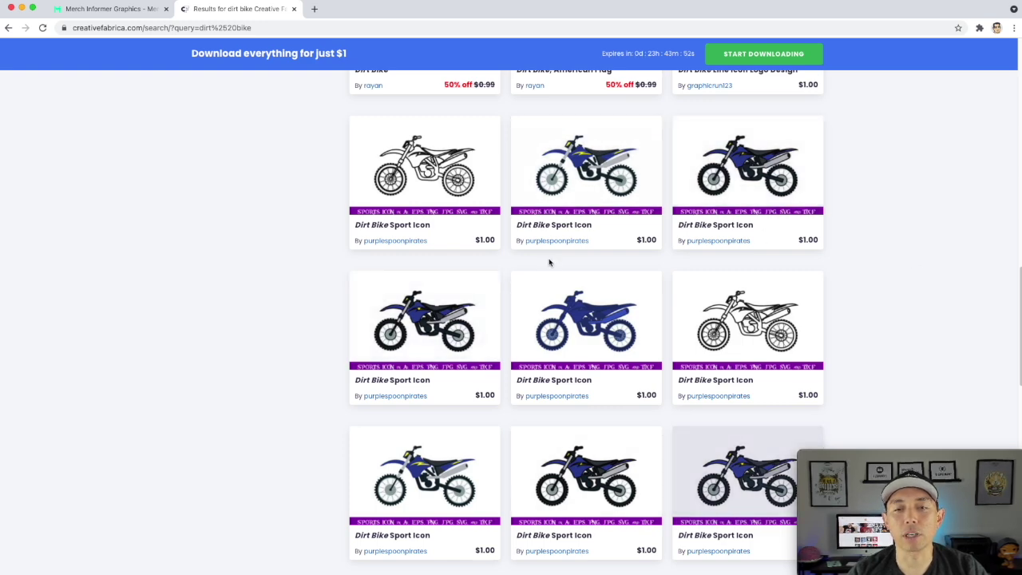
{"action": "scroll", "coordinate": [668, 297], "scroll_direction": "down", "scroll_amount": 5}
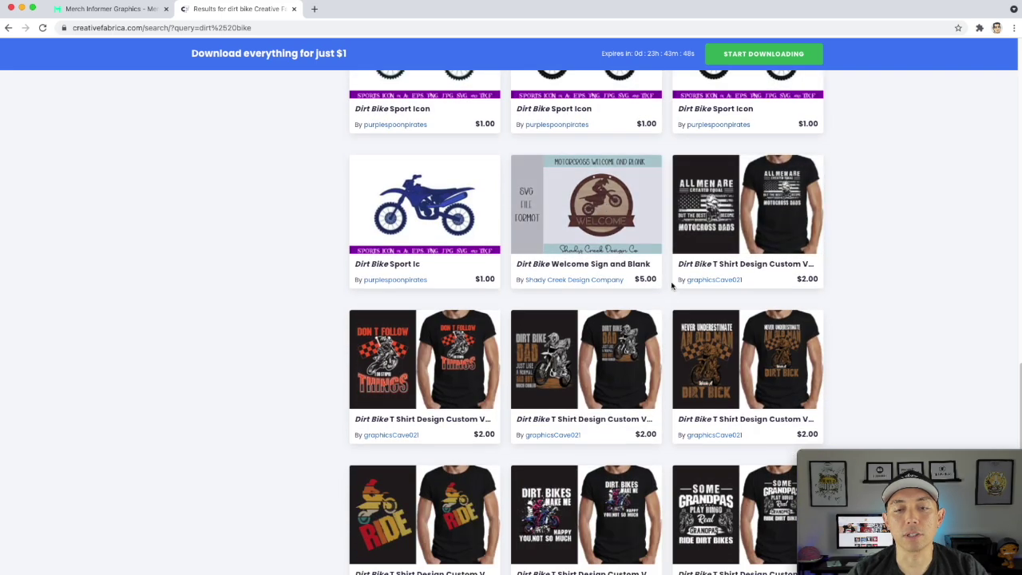
{"action": "scroll", "coordinate": [527, 310], "scroll_direction": "down", "scroll_amount": 4}
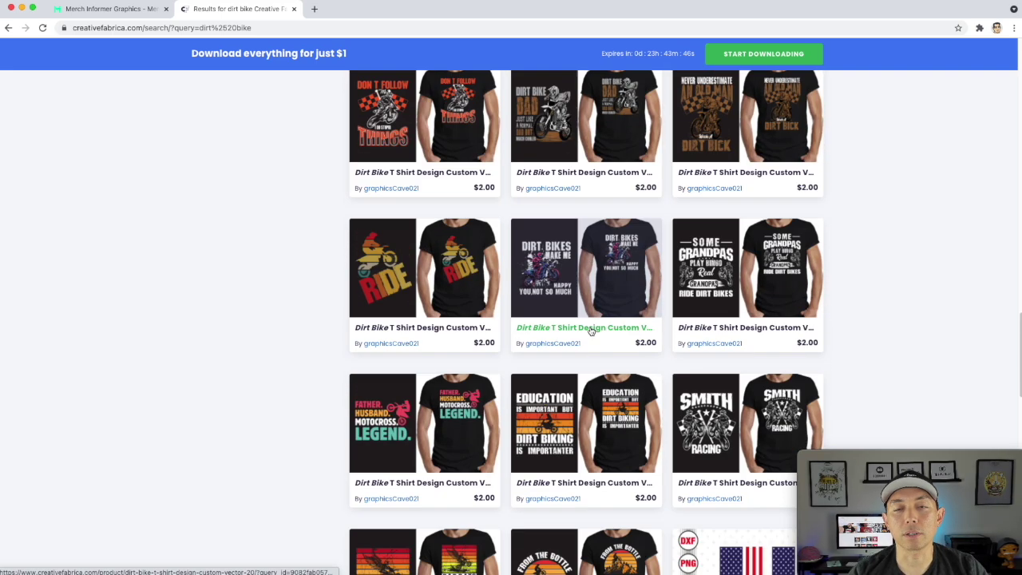
{"action": "scroll", "coordinate": [591, 329], "scroll_direction": "down", "scroll_amount": 10}
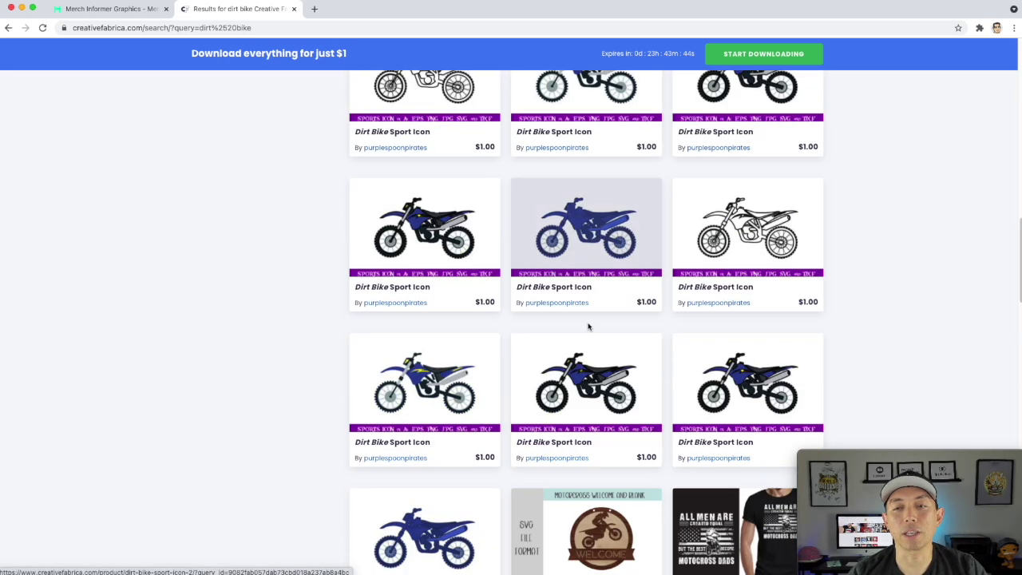
{"action": "scroll", "coordinate": [589, 325], "scroll_direction": "up", "scroll_amount": 6}
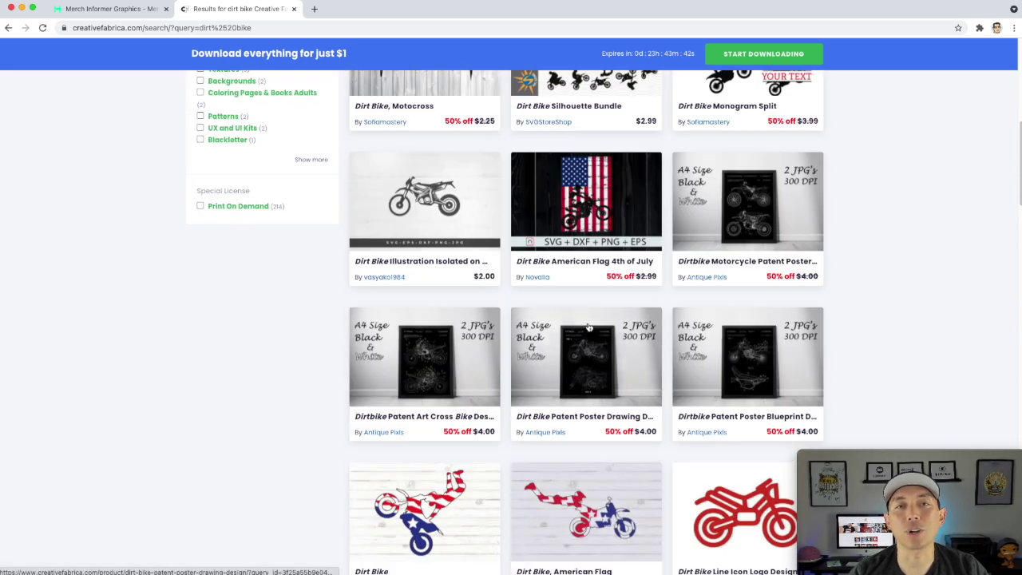
{"action": "scroll", "coordinate": [588, 325], "scroll_direction": "up", "scroll_amount": 4}
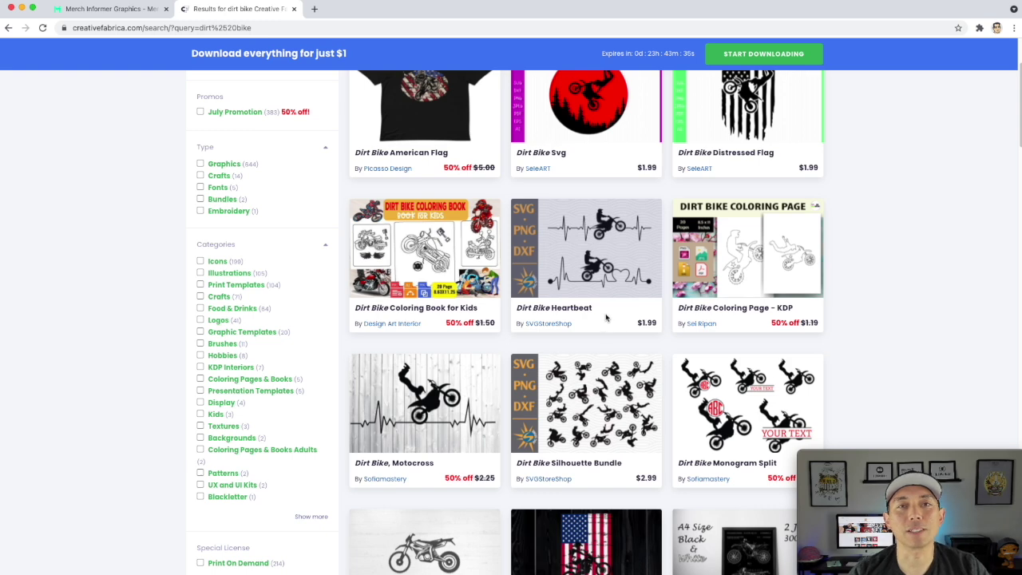
{"action": "scroll", "coordinate": [616, 312], "scroll_direction": "up", "scroll_amount": 3}
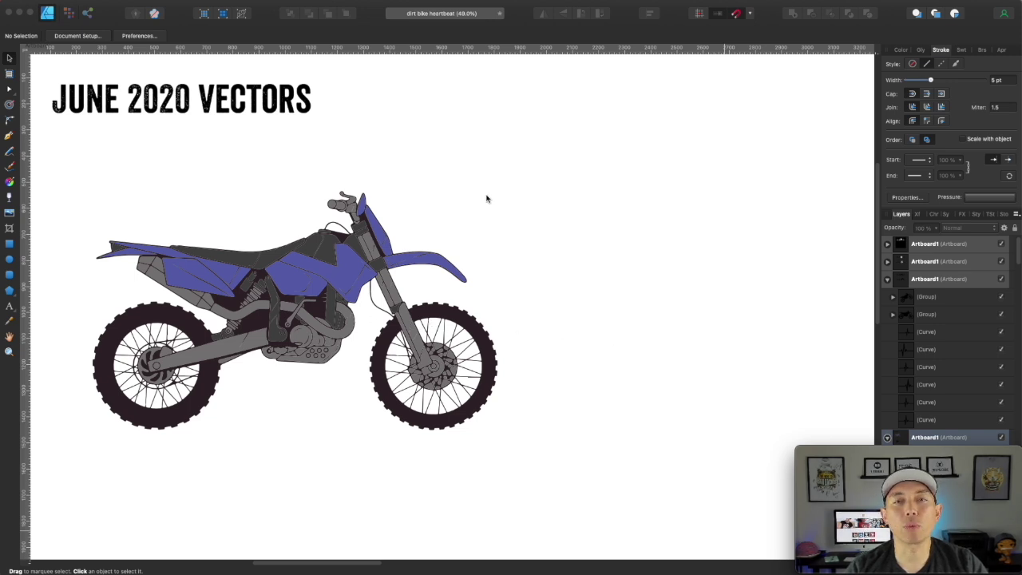
Step: Recolour every piece of the June 2020 dirt bike vector in Affinity Designer with a black fill of C, M, Y and K 100
{"action": "left_click_drag", "start_coordinate": [72, 154], "coordinate": [586, 490]}
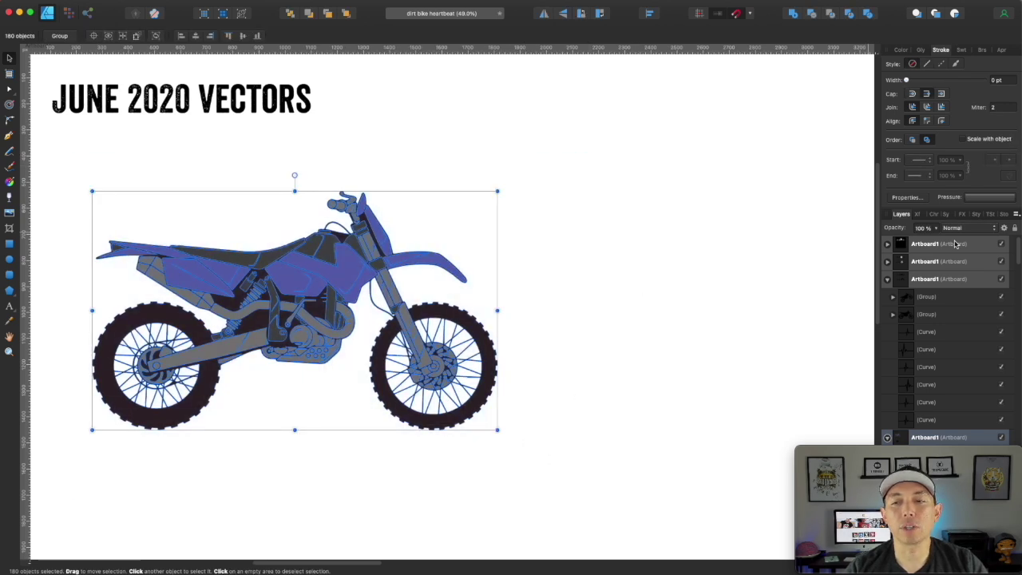
{"action": "scroll", "coordinate": [941, 305], "scroll_direction": "down", "scroll_amount": 5}
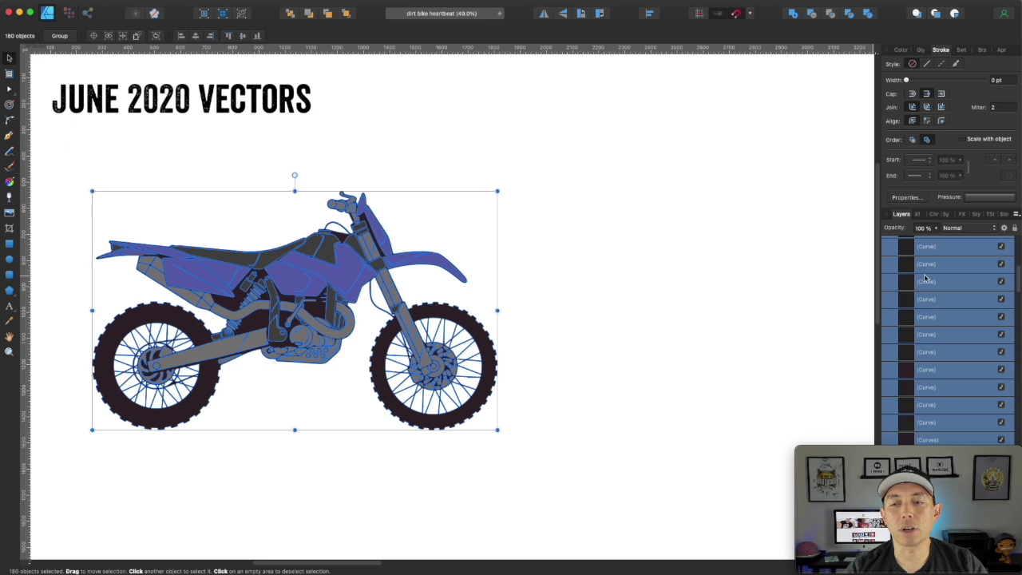
{"action": "scroll", "coordinate": [928, 302], "scroll_direction": "up", "scroll_amount": 1}
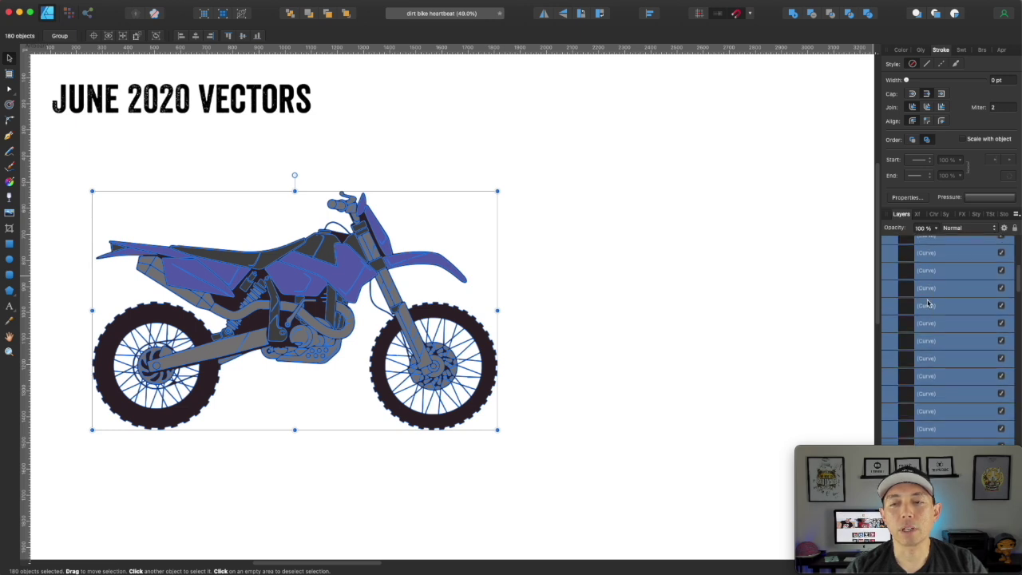
{"action": "left_click", "coordinate": [900, 51]}
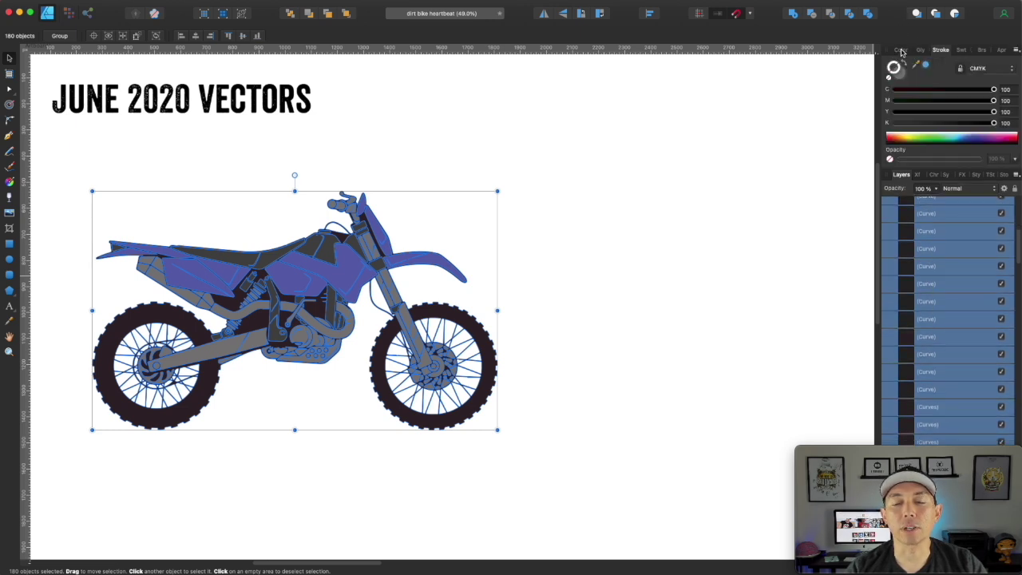
{"action": "left_click", "coordinate": [994, 89]}
{"action": "left_click", "coordinate": [994, 100]}
{"action": "left_click", "coordinate": [994, 111]}
{"action": "left_click", "coordinate": [995, 122]}
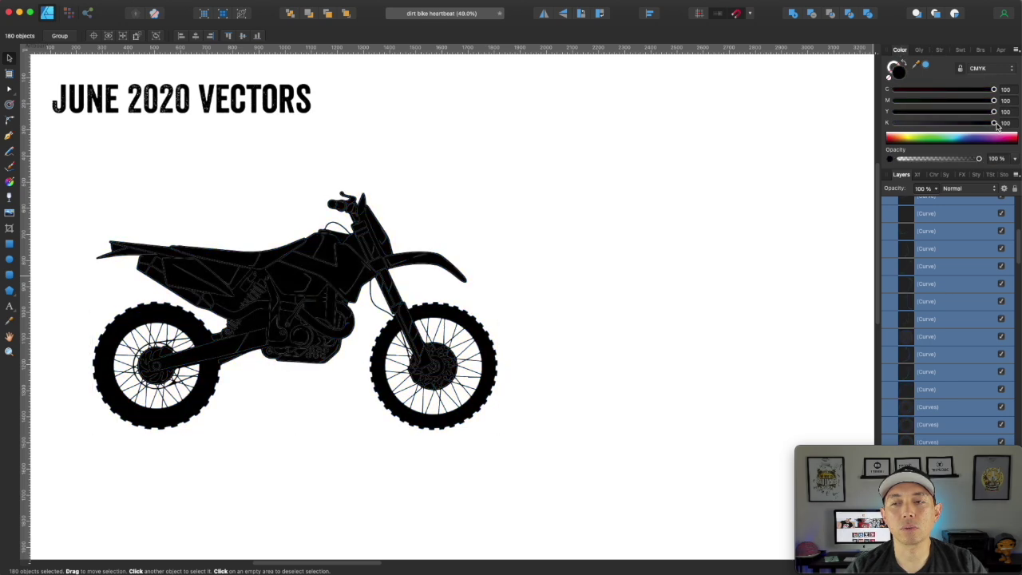
{"action": "left_click", "coordinate": [605, 149]}
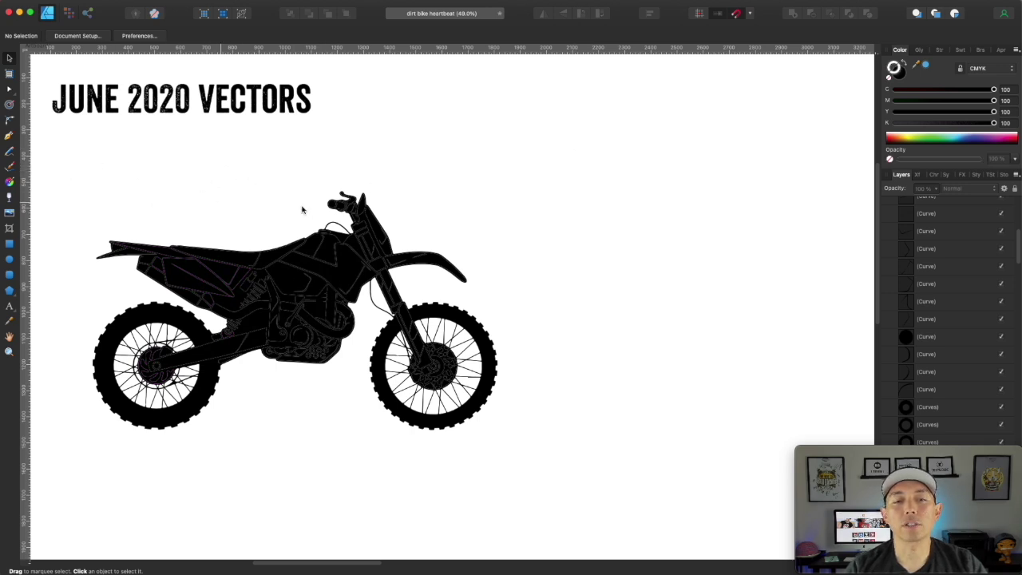
Step: Merge all pieces of the black June 2020 dirt bike into a single shape with the Add operation
{"action": "left_click_drag", "start_coordinate": [64, 151], "coordinate": [570, 497]}
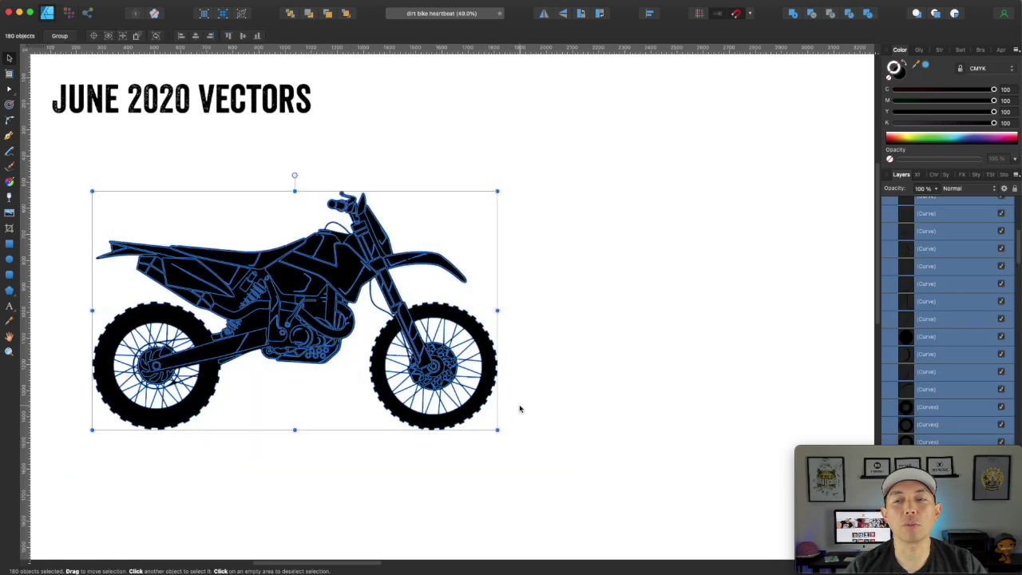
{"action": "left_click", "coordinate": [793, 16]}
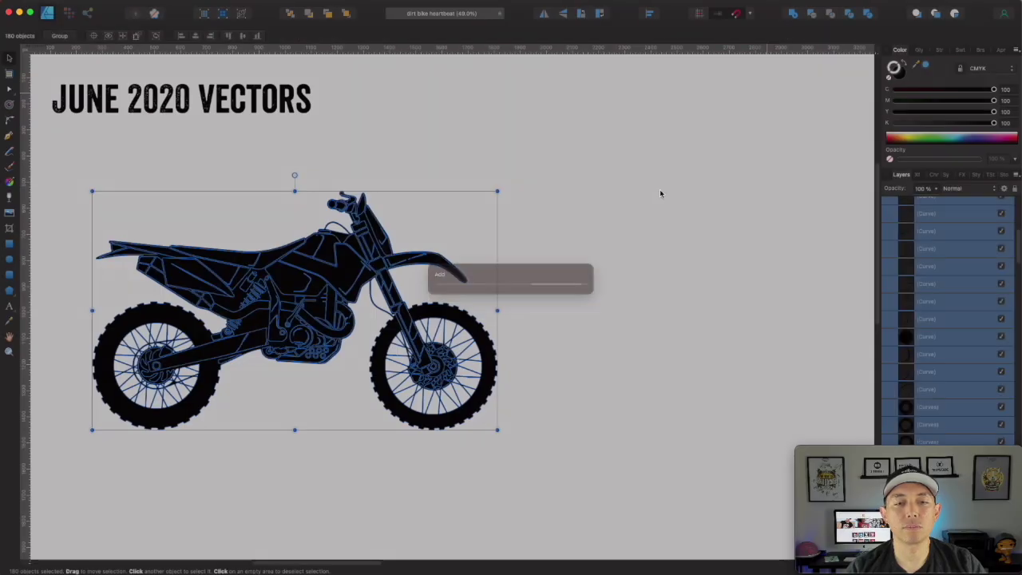
{"action": "left_click", "coordinate": [432, 225]}
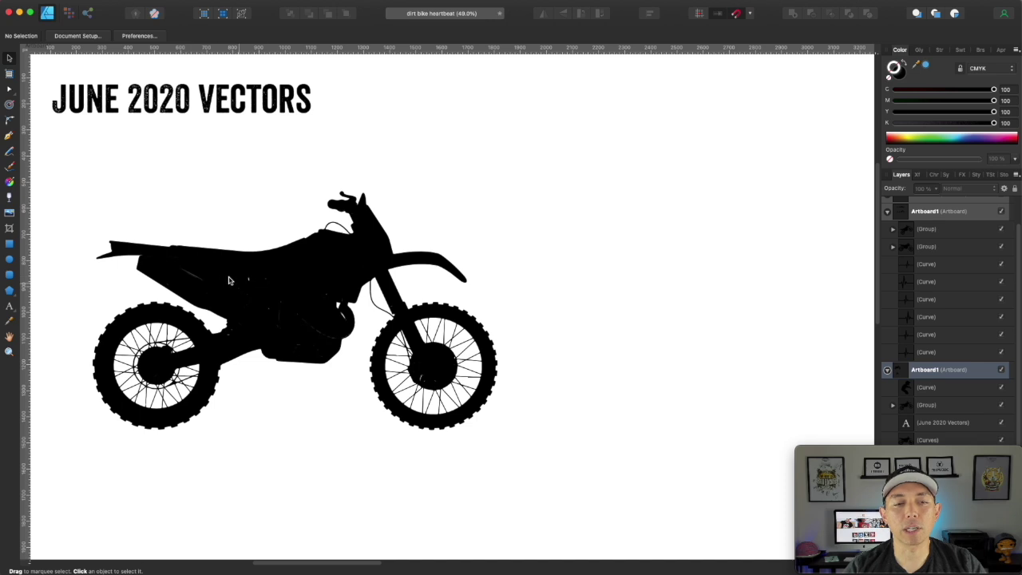
Step: Draw a closed Pen tool shape over the gaps in the bike's seat, side panel and engine area and fill it black
{"action": "left_click", "coordinate": [10, 137]}
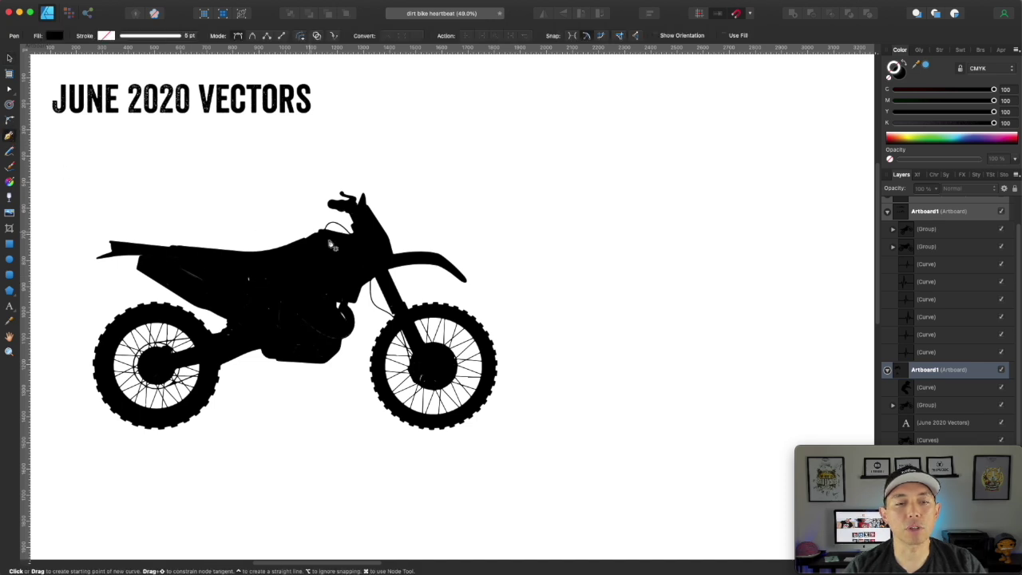
{"action": "left_click", "coordinate": [295, 262]}
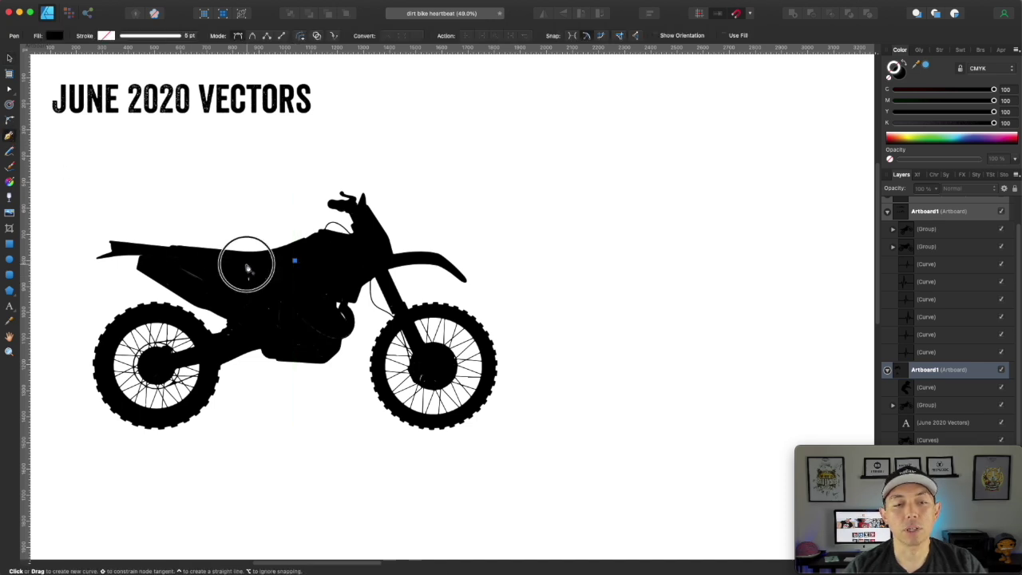
{"action": "left_click", "coordinate": [246, 263]}
{"action": "left_click", "coordinate": [191, 254]}
{"action": "left_click", "coordinate": [158, 263]}
{"action": "left_click", "coordinate": [205, 298]}
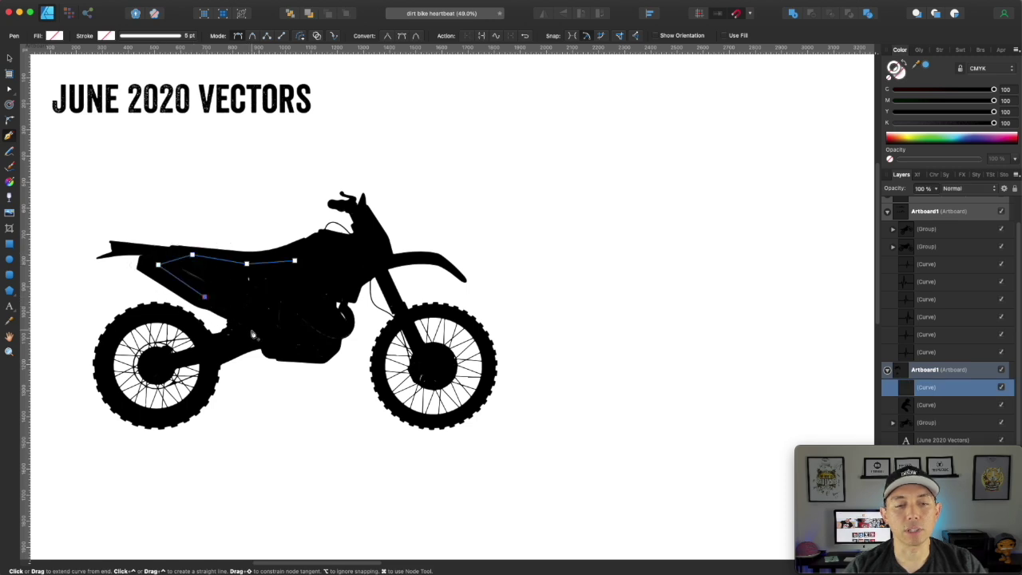
{"action": "left_click", "coordinate": [246, 321]}
{"action": "left_click", "coordinate": [296, 339]}
{"action": "left_click", "coordinate": [321, 320]}
{"action": "left_click", "coordinate": [332, 295]}
{"action": "left_click", "coordinate": [330, 259]}
{"action": "left_click", "coordinate": [295, 261]}
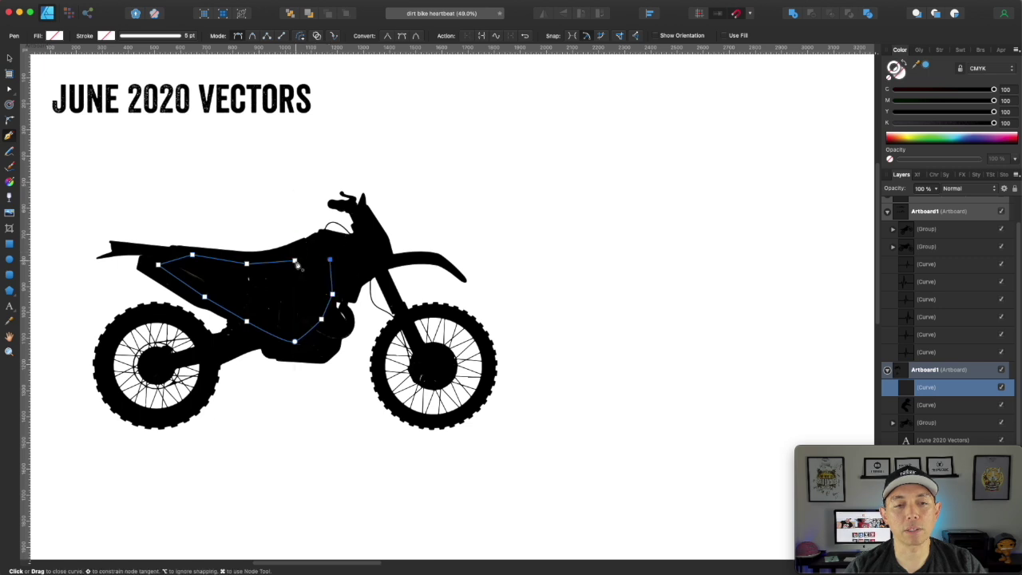
{"action": "left_click", "coordinate": [993, 89]}
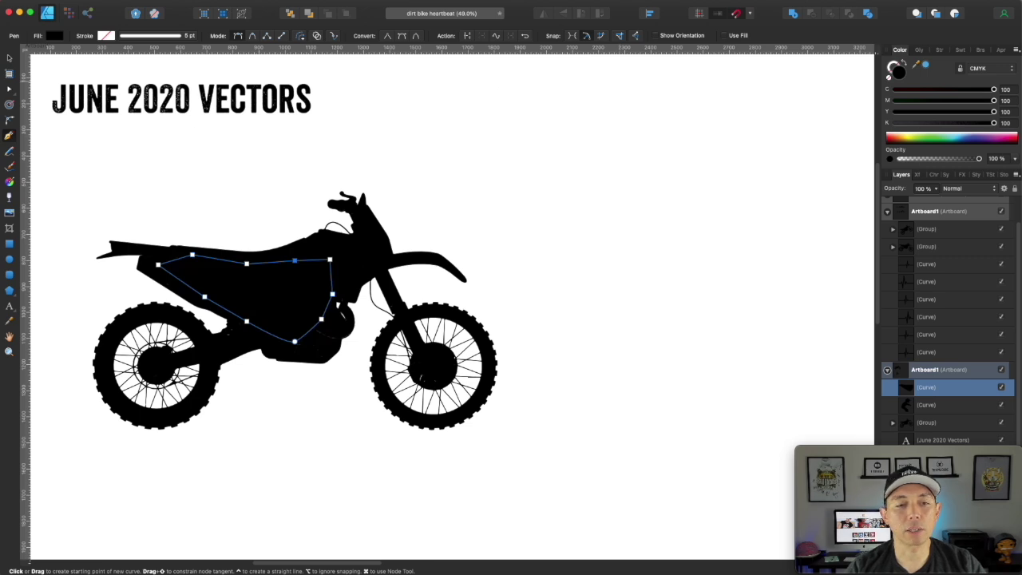
{"action": "key", "text": "v"}
{"action": "left_click", "coordinate": [505, 197]}
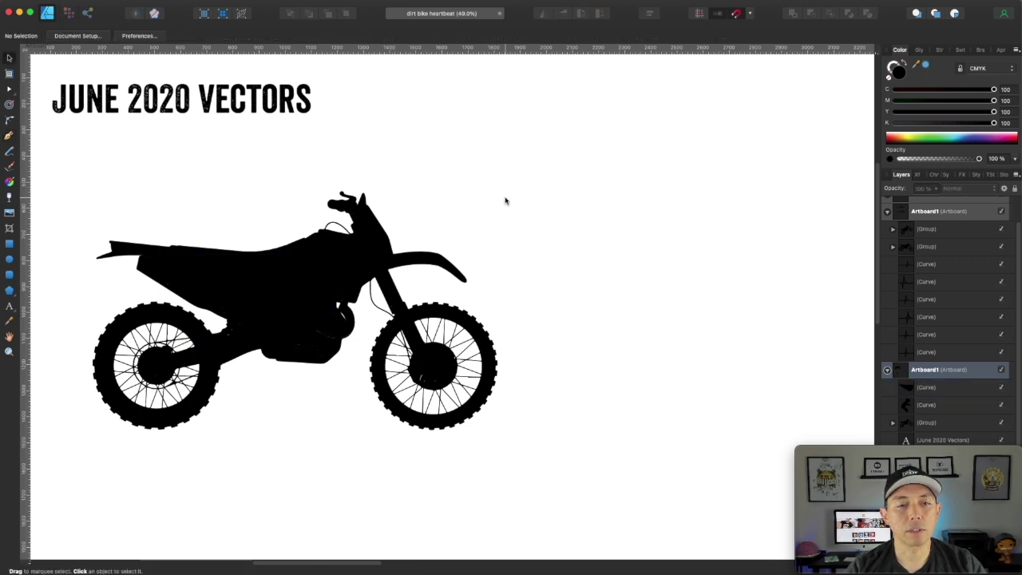
Step: Merge the black patch shape with the dirt bike silhouette using the Add operation
{"action": "left_click_drag", "start_coordinate": [69, 153], "coordinate": [615, 511]}
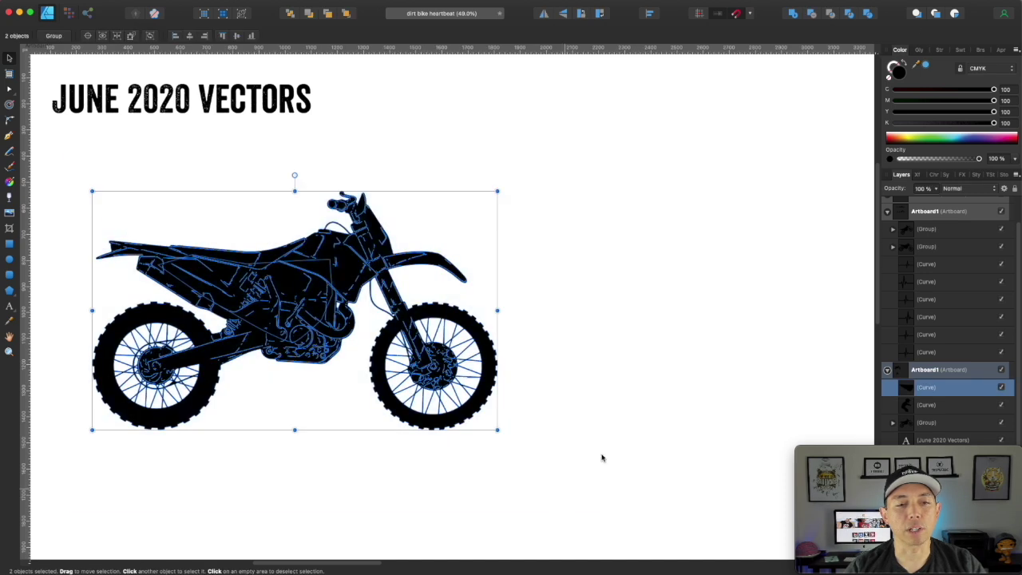
{"action": "left_click_drag", "start_coordinate": [51, 145], "coordinate": [571, 489]}
{"action": "left_click", "coordinate": [792, 14]}
{"action": "left_click", "coordinate": [192, 210]}
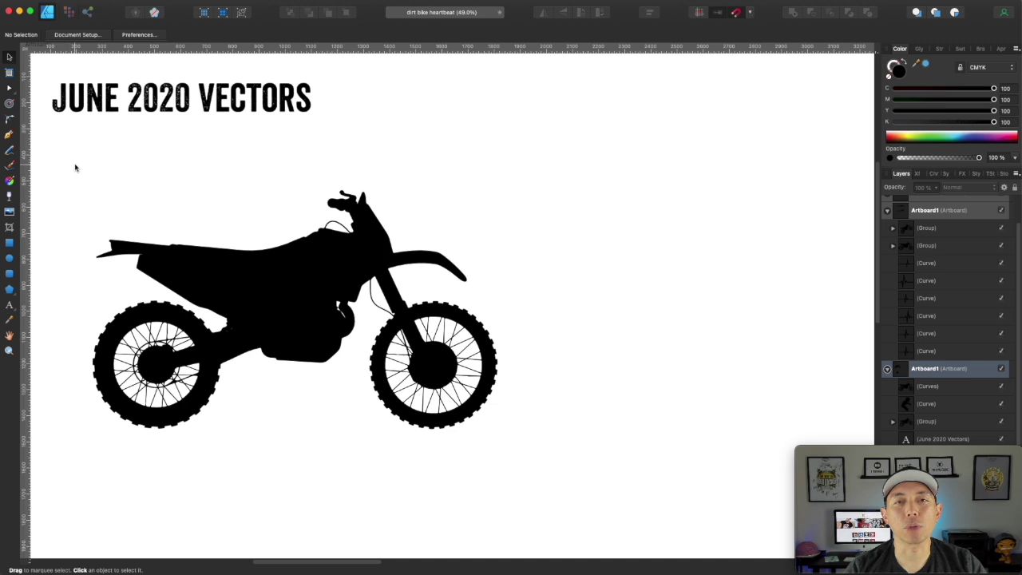
Step: Move the dirt bike silhouette beside the smaller rider example, scale it down, and tilt it so the front wheel is raised
{"action": "left_click_drag", "start_coordinate": [64, 155], "coordinate": [591, 504]}
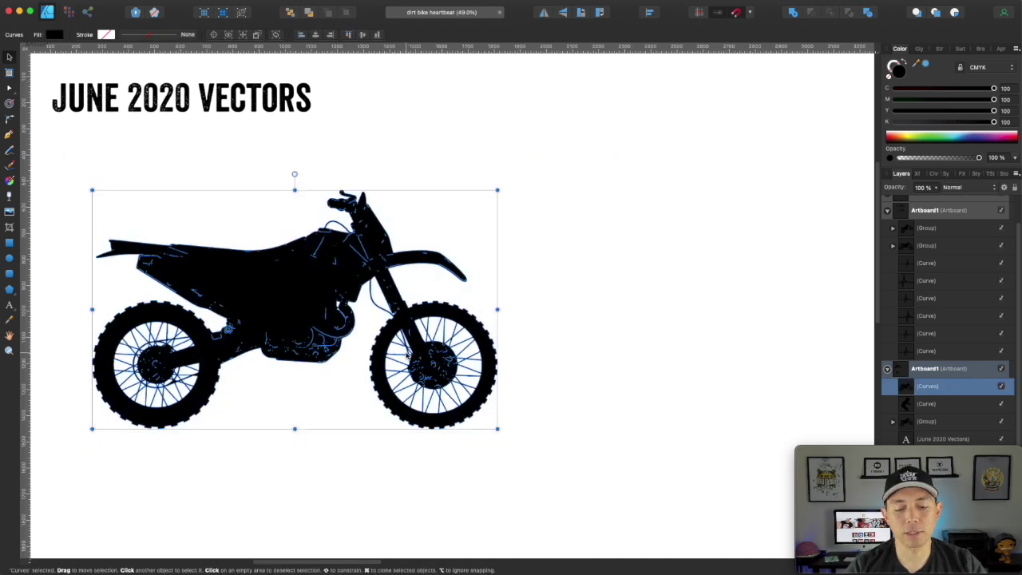
{"action": "scroll", "coordinate": [525, 253], "scroll_direction": "down", "scroll_amount": 5}
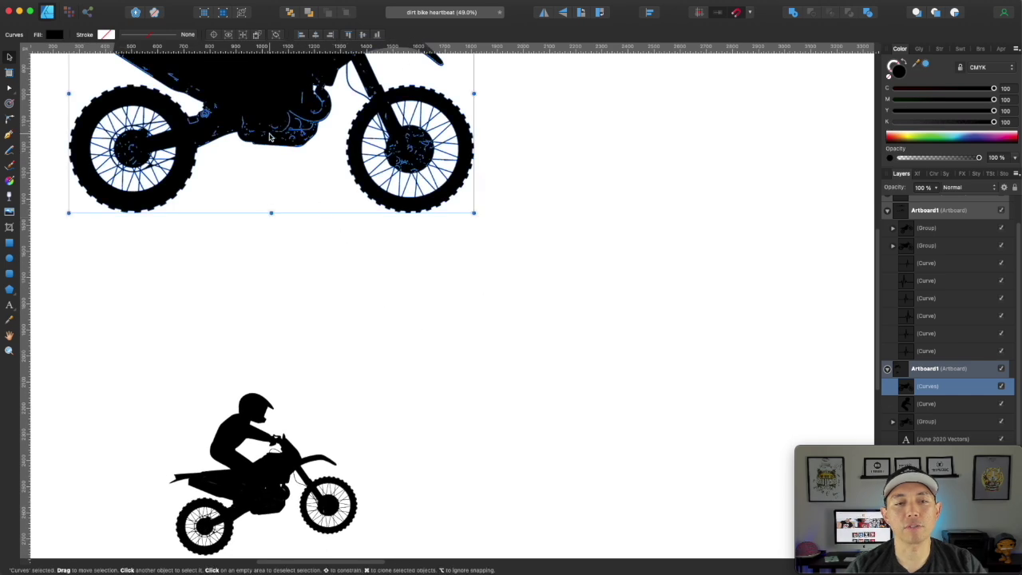
{"action": "left_click_drag", "start_coordinate": [260, 122], "coordinate": [426, 233]}
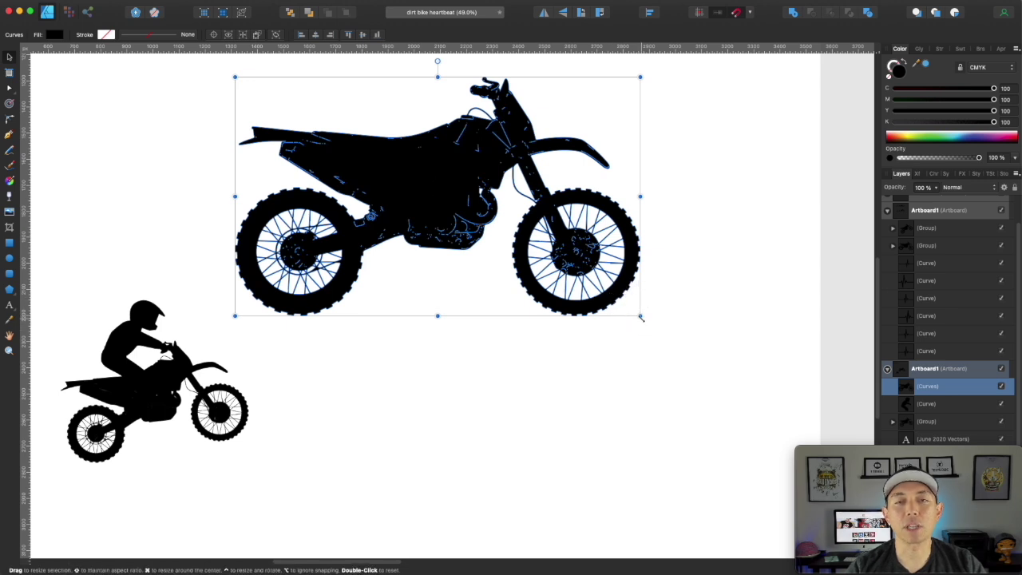
{"action": "left_click_drag", "start_coordinate": [640, 315], "coordinate": [471, 238]}
{"action": "left_click_drag", "start_coordinate": [331, 172], "coordinate": [391, 377]}
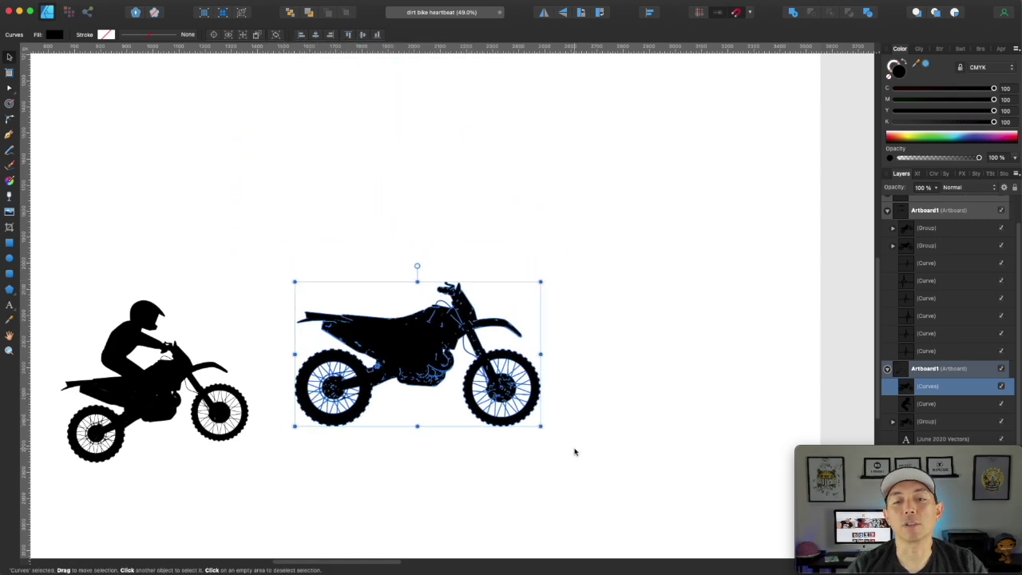
{"action": "left_click_drag", "start_coordinate": [544, 430], "coordinate": [543, 392]}
{"action": "left_click", "coordinate": [599, 372]}
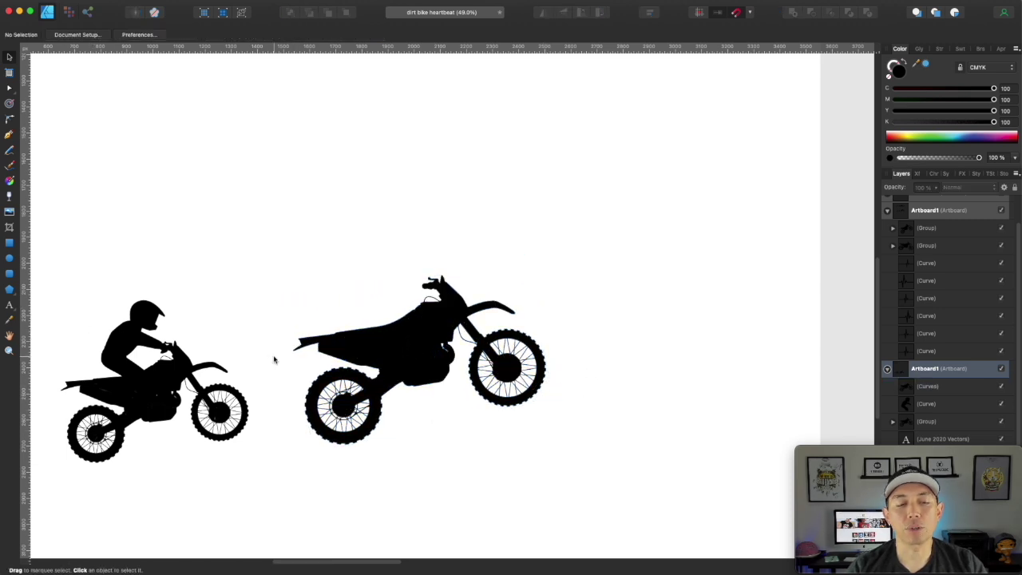
Step: Draw a black circle as the rider's head and place it above the bike, just behind the handlebars
{"action": "key", "text": "super+1"}
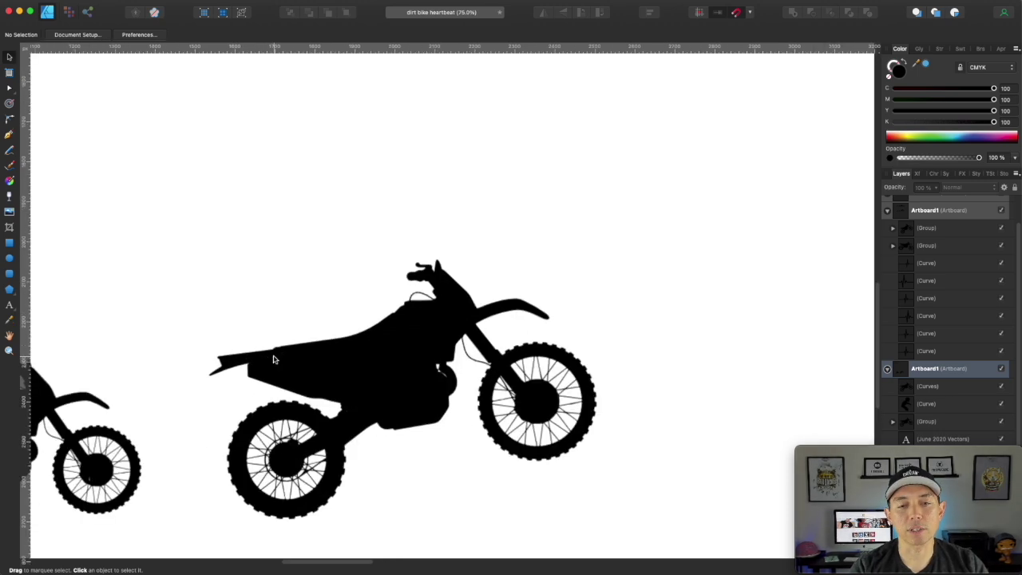
{"action": "left_click_drag", "start_coordinate": [440, 303], "coordinate": [484, 271]}
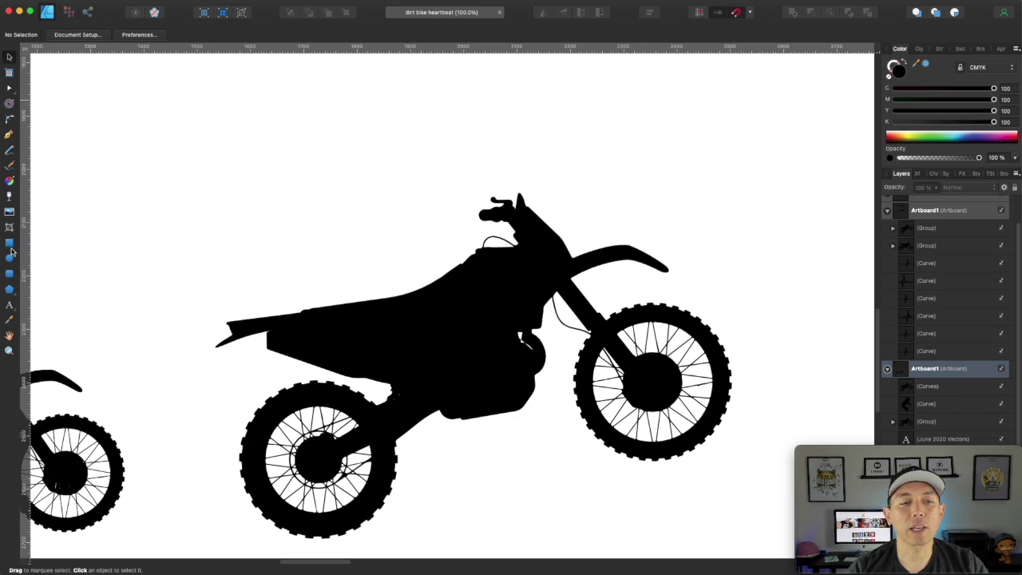
{"action": "left_click", "coordinate": [10, 259]}
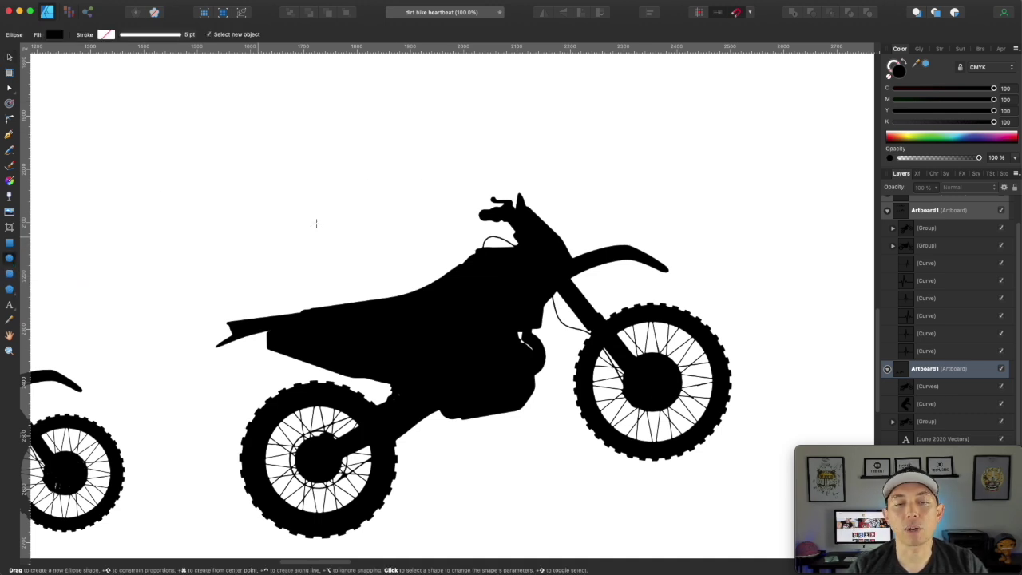
{"action": "left_click_drag", "start_coordinate": [390, 122], "coordinate": [463, 192]}
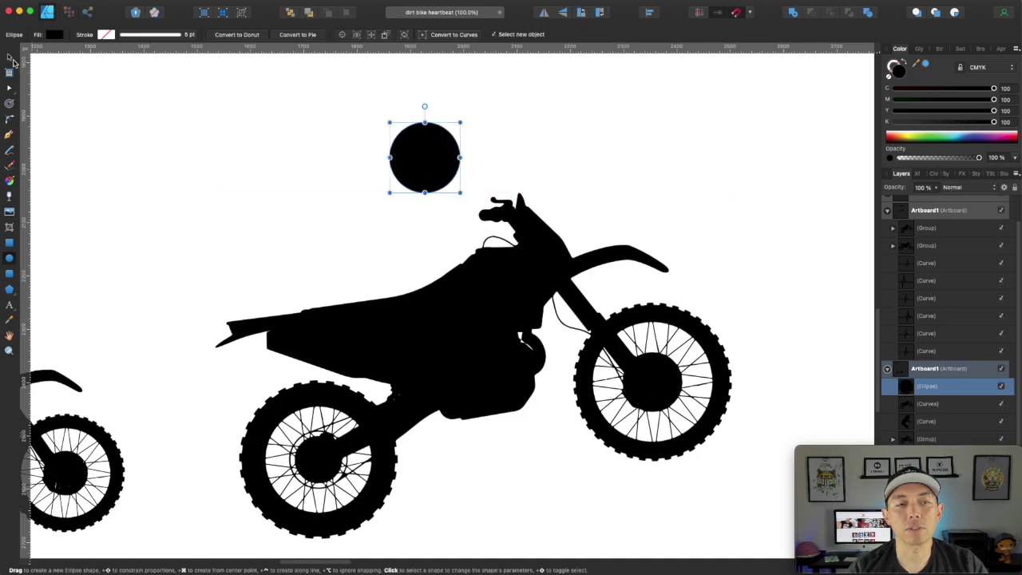
{"action": "left_click", "coordinate": [9, 58]}
{"action": "mouse_move", "coordinate": [434, 162]}
{"action": "left_mouse_down"}
{"action": "mouse_move", "coordinate": [429, 152]}
{"action": "mouse_move", "coordinate": [443, 151]}
{"action": "left_mouse_up"}
{"action": "left_click", "coordinate": [315, 170]}
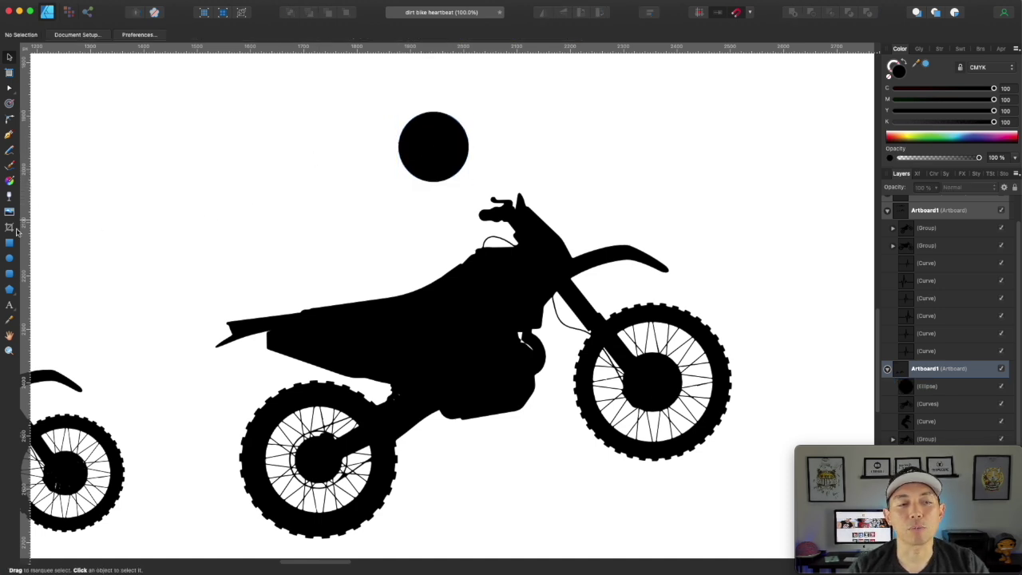
Step: Draw a black ellipse for the rider's torso, rotate it to lean forward, and position it just below the head
{"action": "left_click", "coordinate": [10, 258]}
{"action": "left_click_drag", "start_coordinate": [332, 172], "coordinate": [469, 243]}
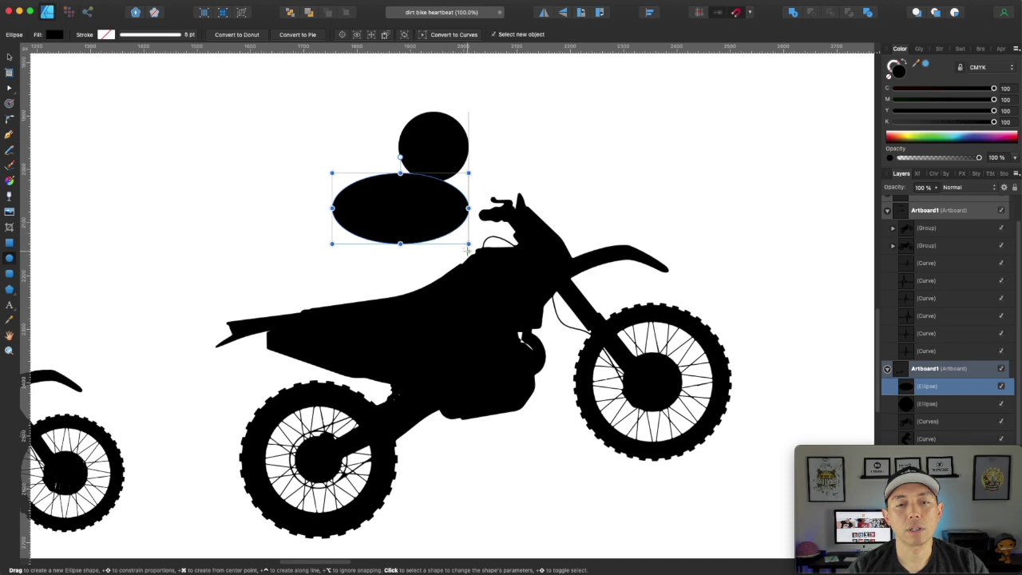
{"action": "left_click_drag", "start_coordinate": [473, 249], "coordinate": [456, 183]}
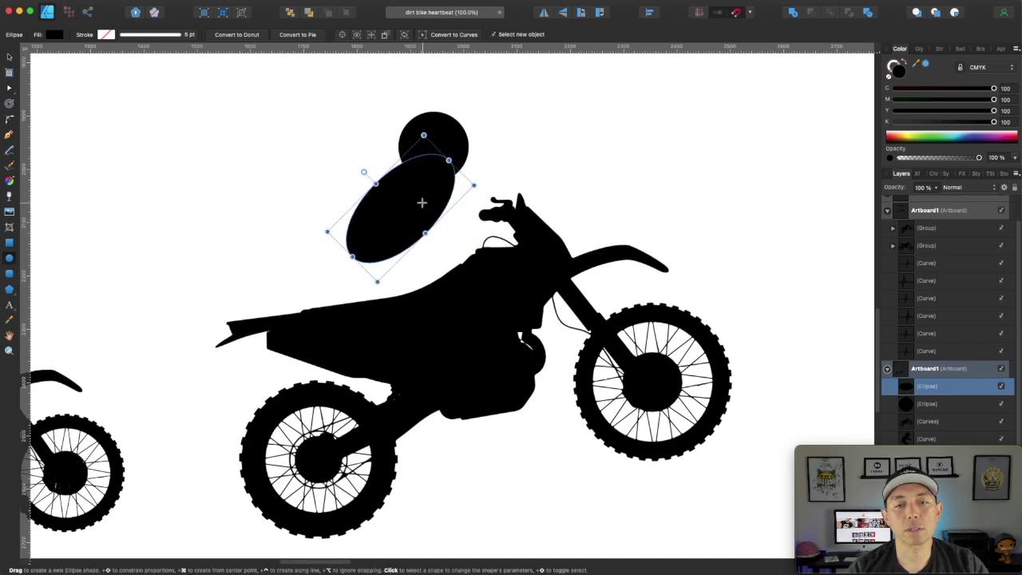
{"action": "left_click", "coordinate": [8, 57]}
{"action": "left_click_drag", "start_coordinate": [404, 208], "coordinate": [397, 214]}
{"action": "left_click", "coordinate": [507, 190]}
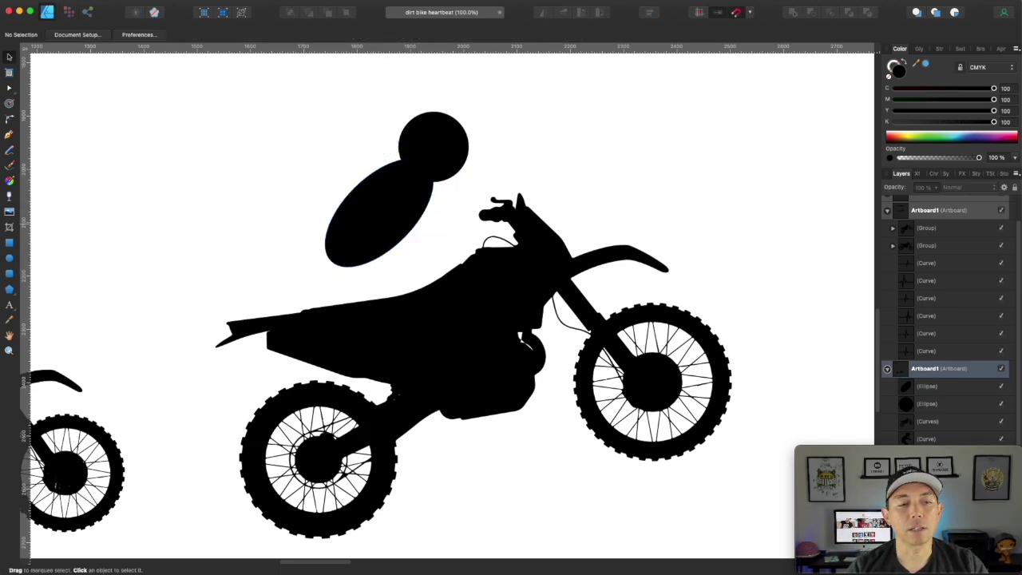
Step: Draw a narrower black ellipse for the rider's leg, rotate it downwards, and place it between the torso and the seat
{"action": "left_click", "coordinate": [10, 257]}
{"action": "mouse_move", "coordinate": [149, 182]}
{"action": "left_mouse_down"}
{"action": "mouse_move", "coordinate": [267, 210]}
{"action": "mouse_move", "coordinate": [278, 225]}
{"action": "left_mouse_up"}
{"action": "key", "text": "v"}
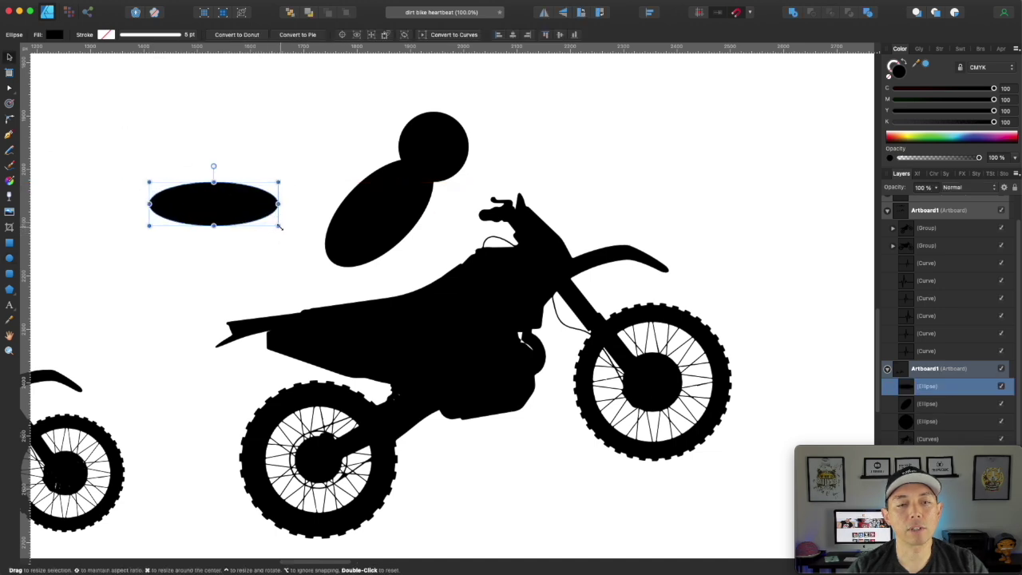
{"action": "left_click_drag", "start_coordinate": [285, 236], "coordinate": [264, 280]}
{"action": "left_click_drag", "start_coordinate": [222, 232], "coordinate": [377, 277]}
{"action": "left_click", "coordinate": [87, 210]}
{"action": "left_click", "coordinate": [391, 289]}
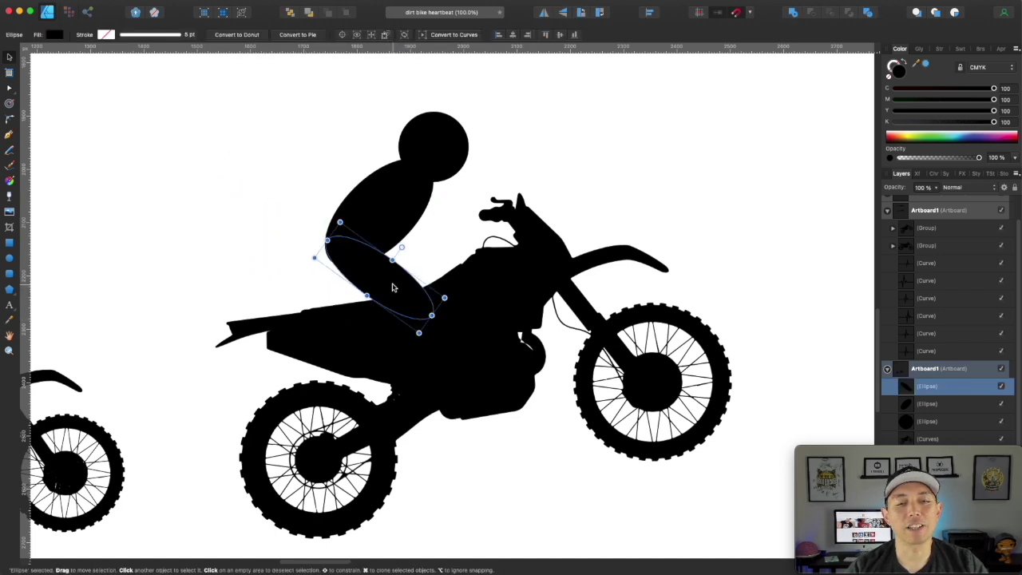
Step: Copy the leg ellipse as the rider's arm, make it thinner, and rotate it to reach from the shoulder to the handlebars
{"action": "left_click_drag", "start_coordinate": [392, 287], "coordinate": [462, 222]}
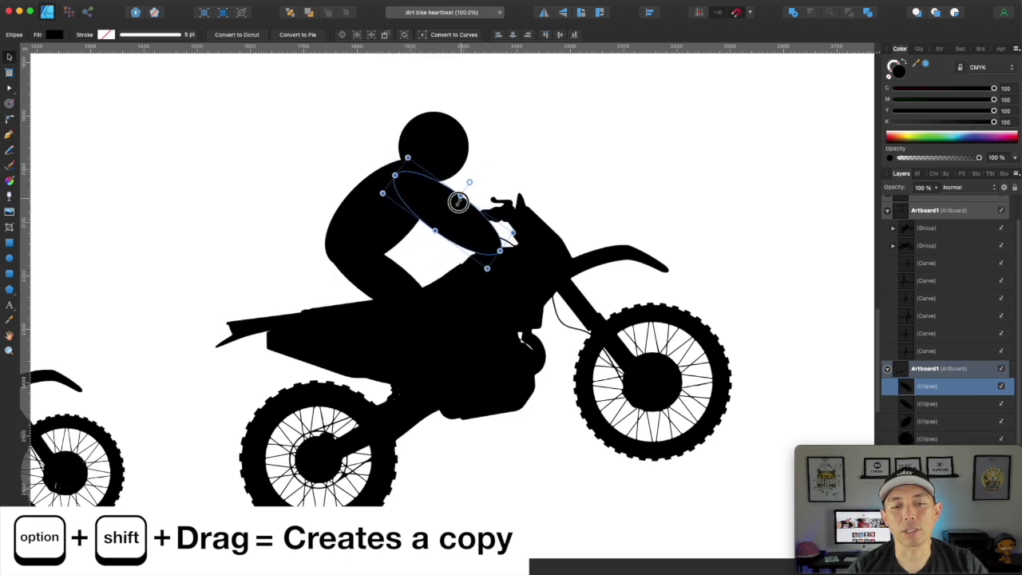
{"action": "left_click_drag", "start_coordinate": [459, 199], "coordinate": [455, 205]}
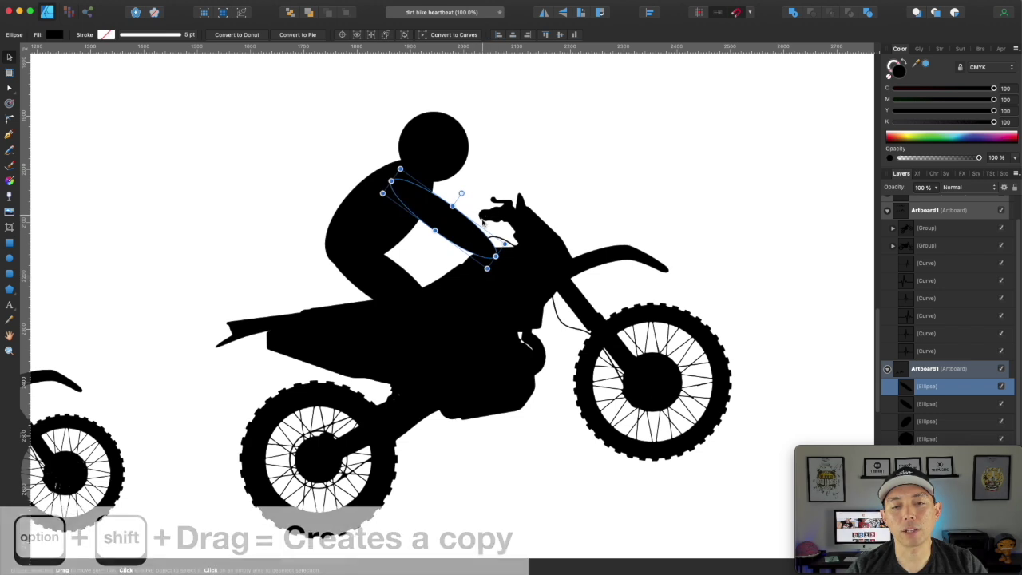
{"action": "left_click_drag", "start_coordinate": [461, 193], "coordinate": [450, 186]}
{"action": "left_click_drag", "start_coordinate": [460, 241], "coordinate": [456, 219]}
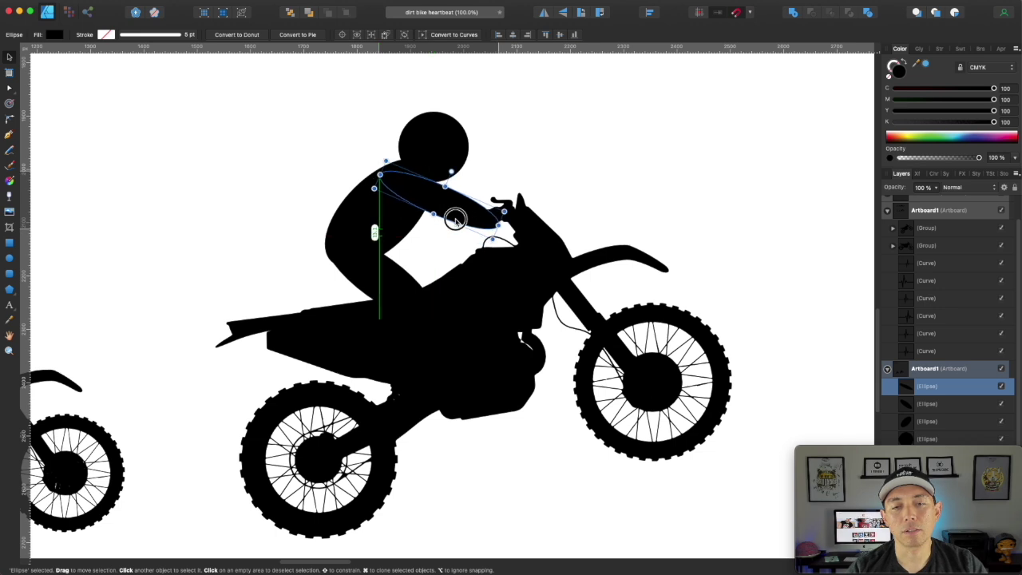
{"action": "left_click", "coordinate": [506, 167]}
Step: Shrink the rider's head circle slightly and reposition it at the top of the torso
{"action": "left_click", "coordinate": [442, 157]}
{"action": "left_click_drag", "start_coordinate": [442, 156], "coordinate": [447, 156]}
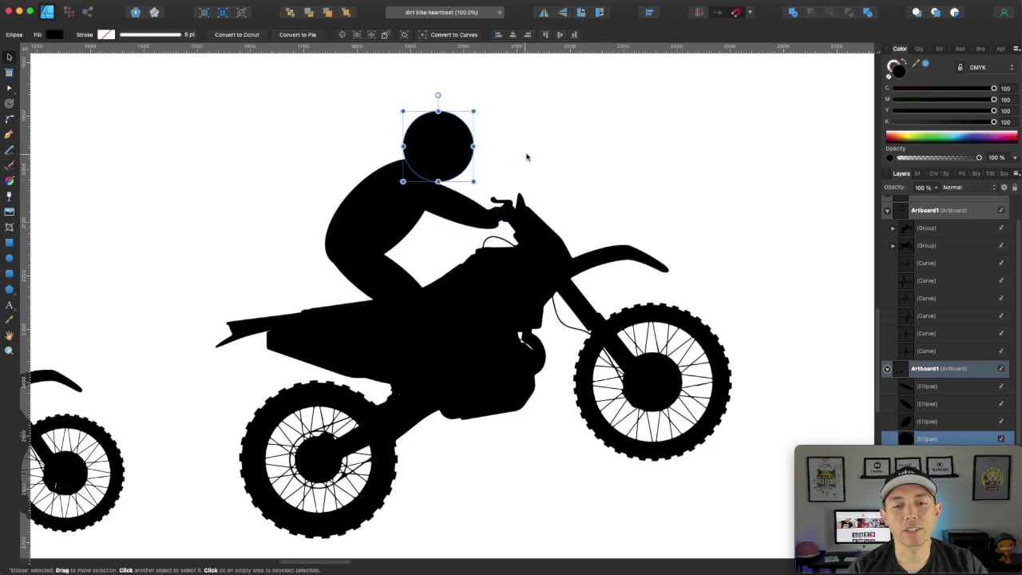
{"action": "left_click", "coordinate": [621, 214]}
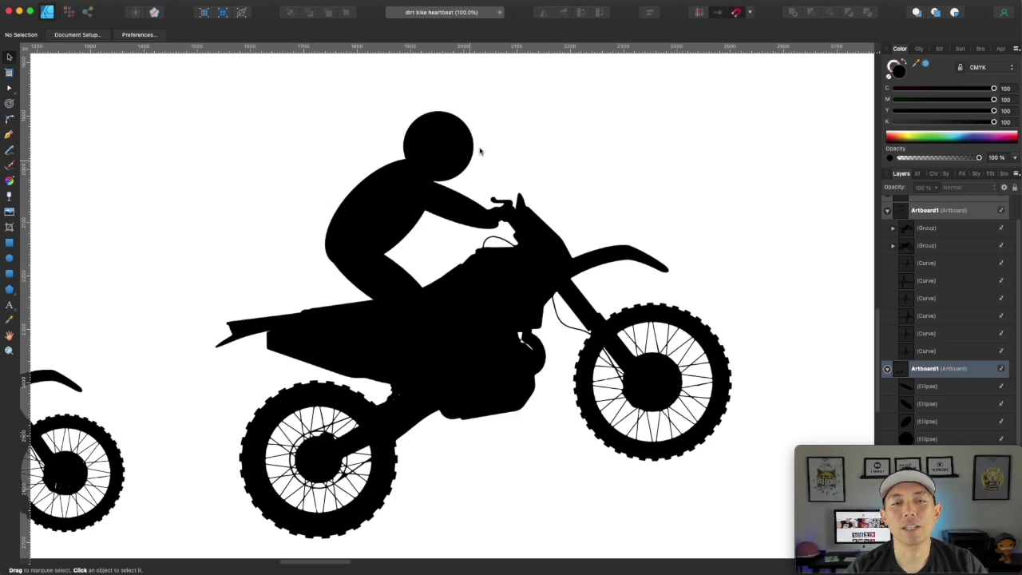
{"action": "left_click", "coordinate": [445, 142]}
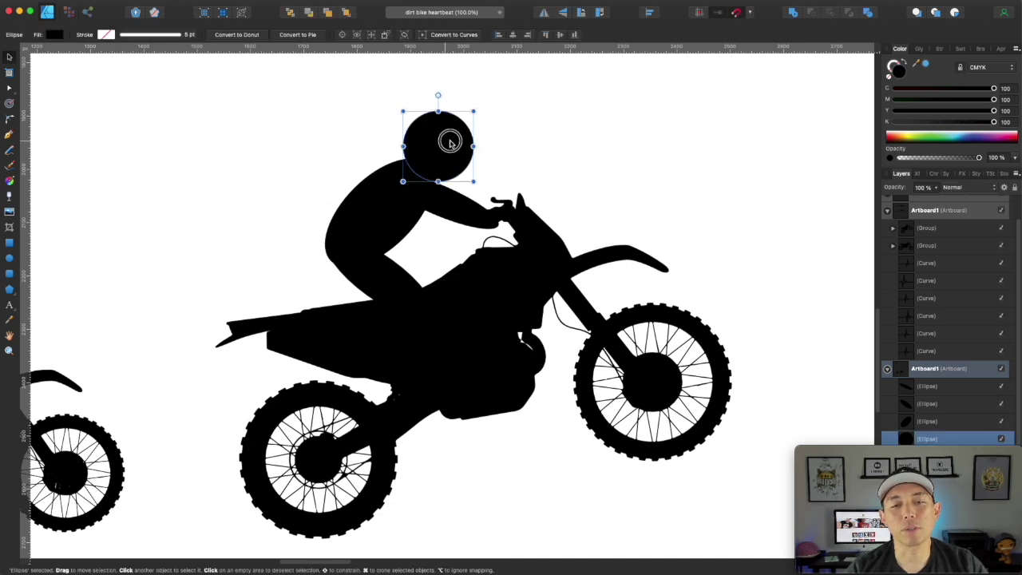
{"action": "left_click_drag", "start_coordinate": [449, 141], "coordinate": [456, 145]}
{"action": "left_click_drag", "start_coordinate": [410, 114], "coordinate": [415, 120]}
{"action": "left_click_drag", "start_coordinate": [450, 151], "coordinate": [445, 152]}
{"action": "left_click", "coordinate": [541, 154]}
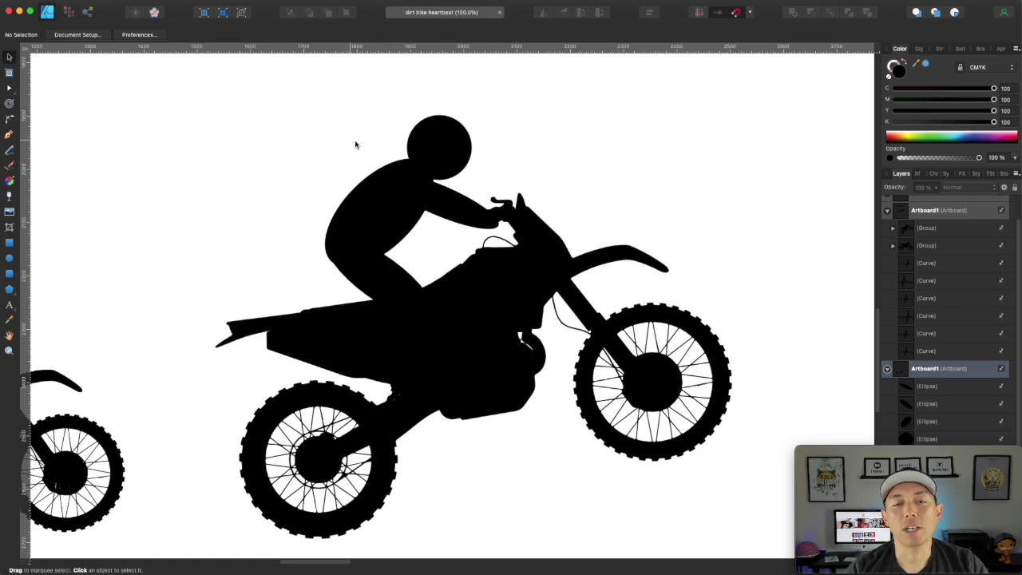
Step: Turn the rider's four ellipses into unfilled black outlines with a 0.1 pt stroke and group them
{"action": "left_click", "coordinate": [457, 153]}
{"action": "left_click", "coordinate": [392, 209], "text": "shift"}
{"action": "left_click", "coordinate": [458, 207], "text": "shift"}
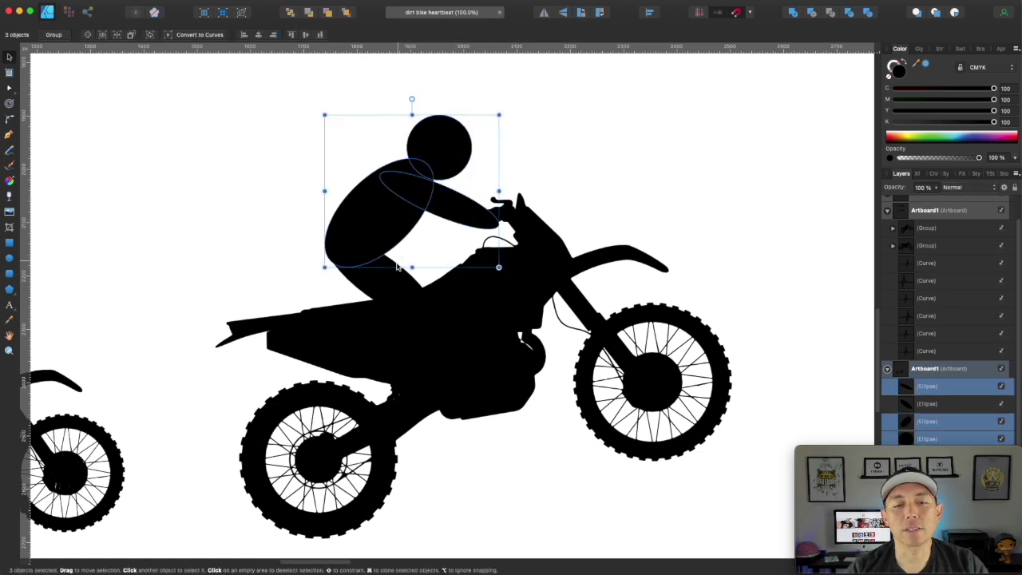
{"action": "left_click", "coordinate": [390, 288], "text": "shift"}
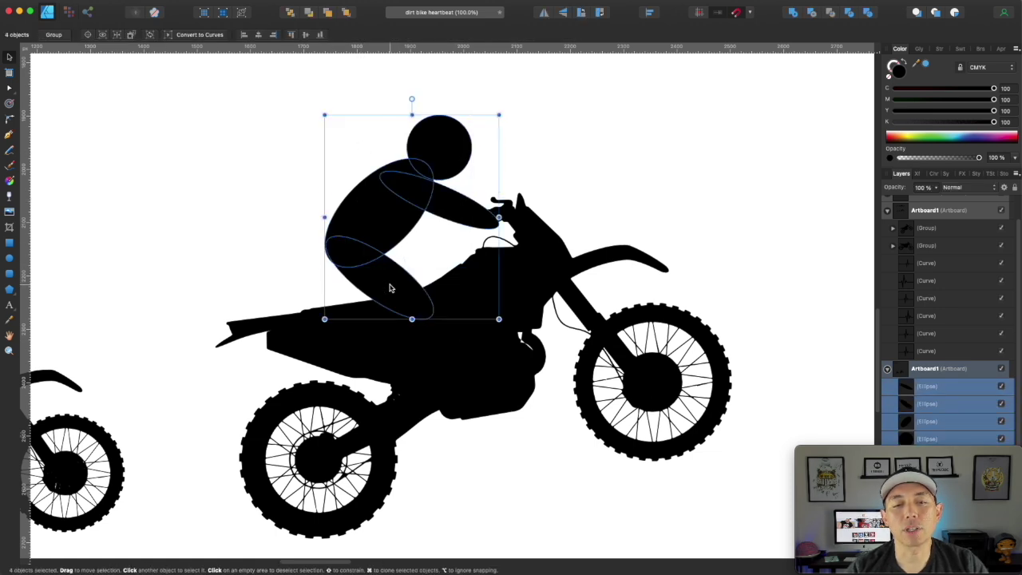
{"action": "left_click", "coordinate": [900, 64]}
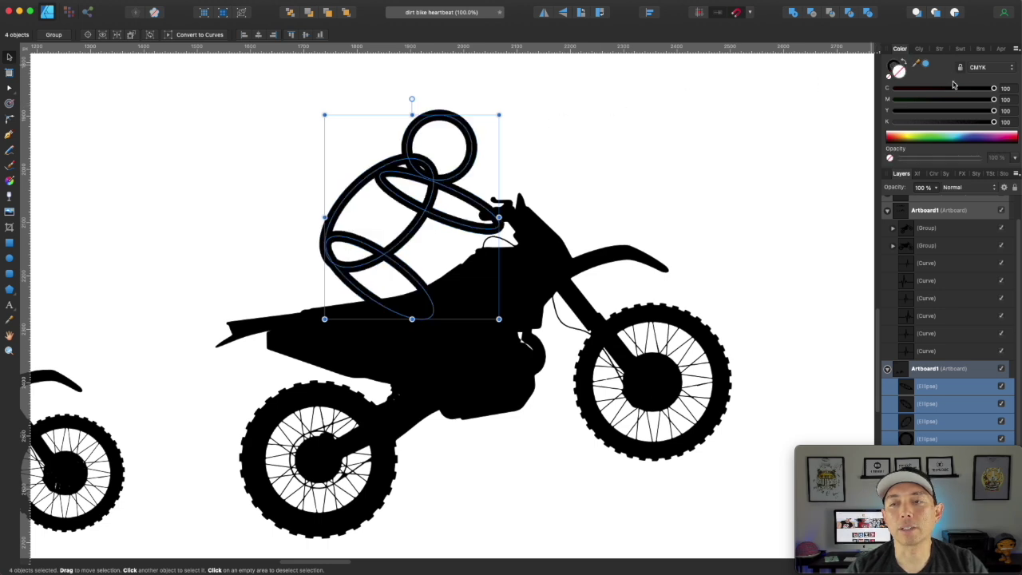
{"action": "left_click", "coordinate": [941, 49]}
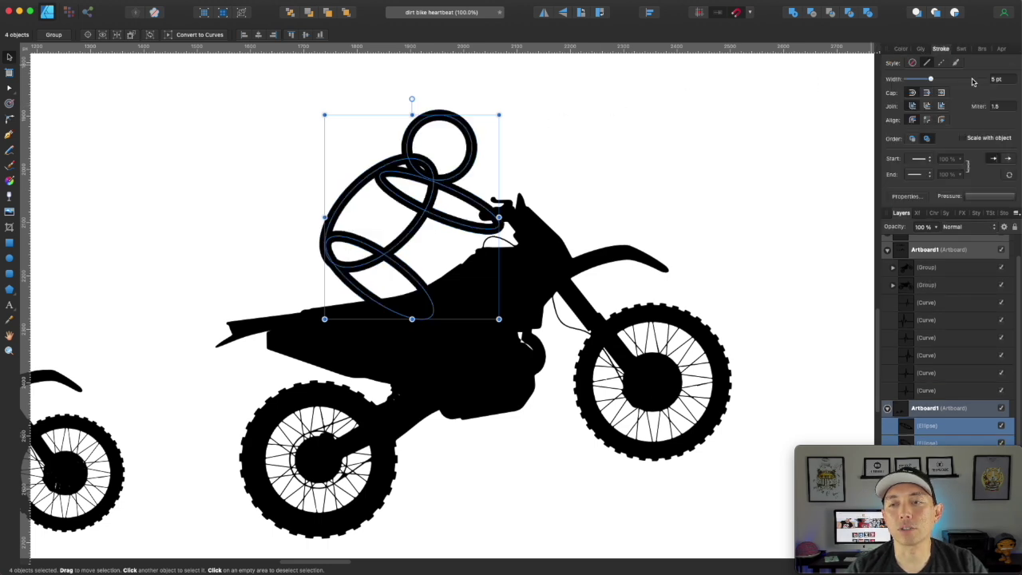
{"action": "left_click_drag", "start_coordinate": [933, 81], "coordinate": [906, 81]}
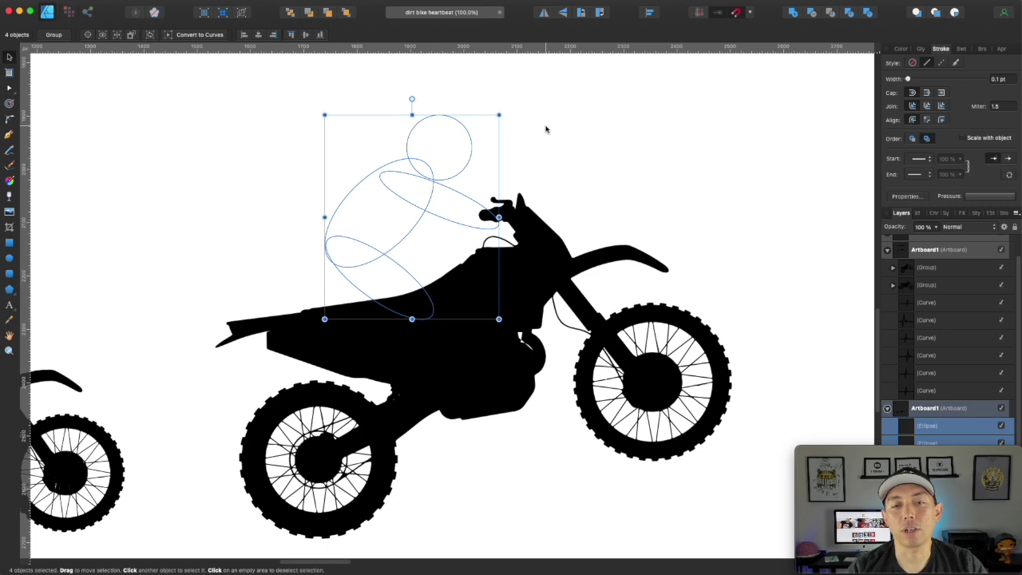
{"action": "key", "text": "super+g"}
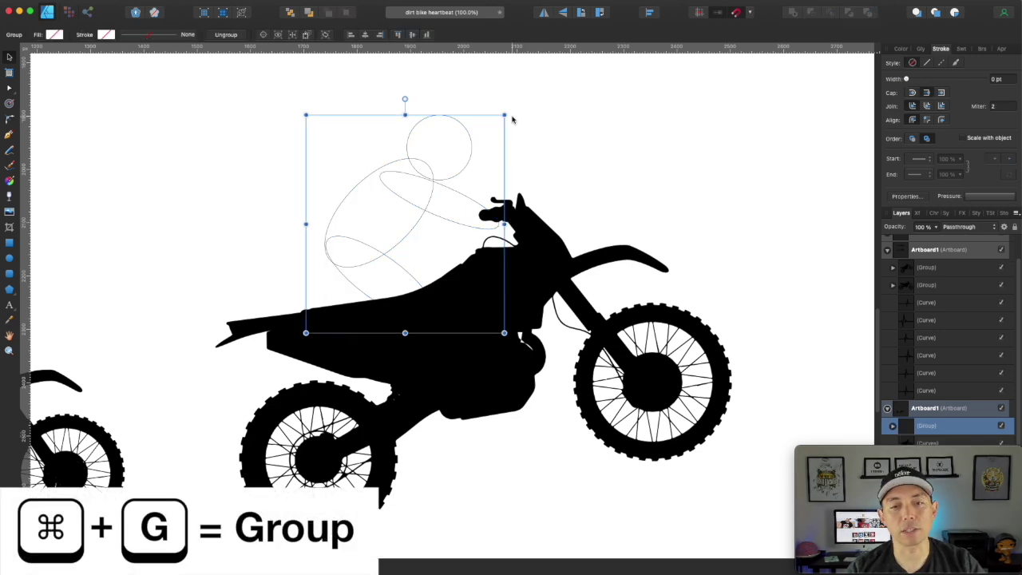
{"action": "left_click", "coordinate": [562, 129]}
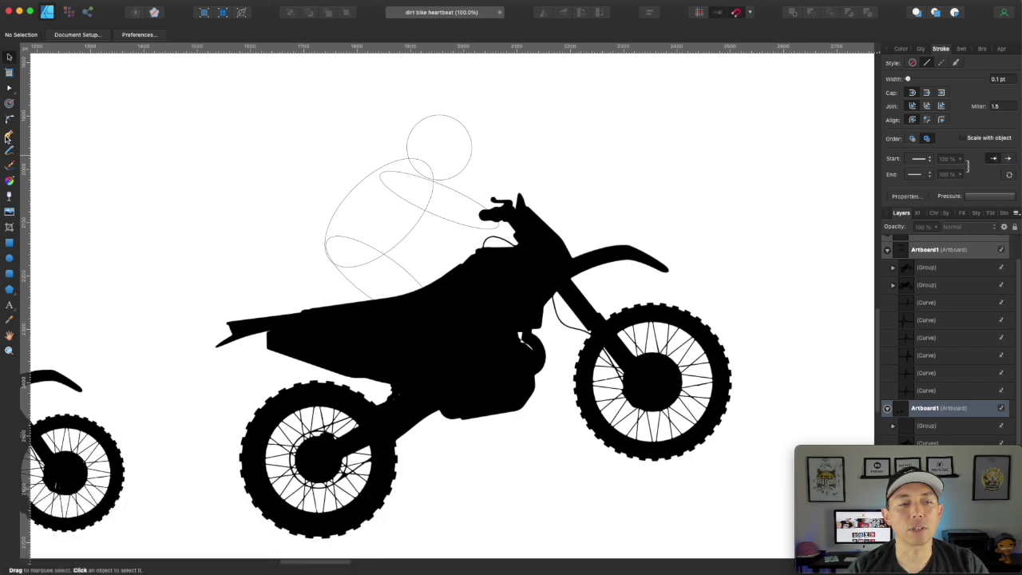
Step: With the Pen tool, trace the helmet's front from the top of the head circle around the visor, face opening and chin to the neck
{"action": "key", "text": "p"}
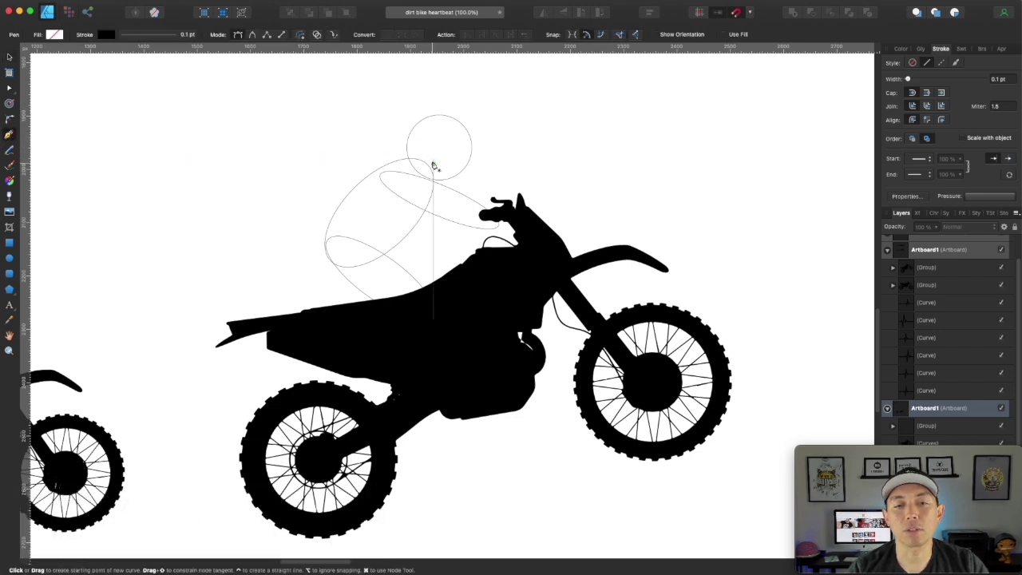
{"action": "left_click", "coordinate": [440, 115]}
{"action": "left_click_drag", "start_coordinate": [481, 147], "coordinate": [504, 185]}
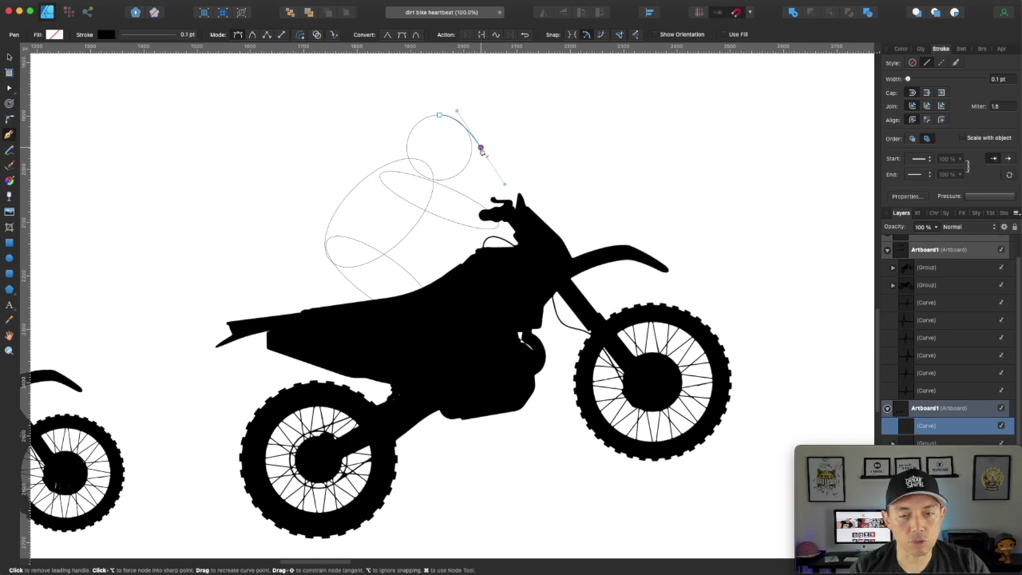
{"action": "left_click", "coordinate": [482, 150]}
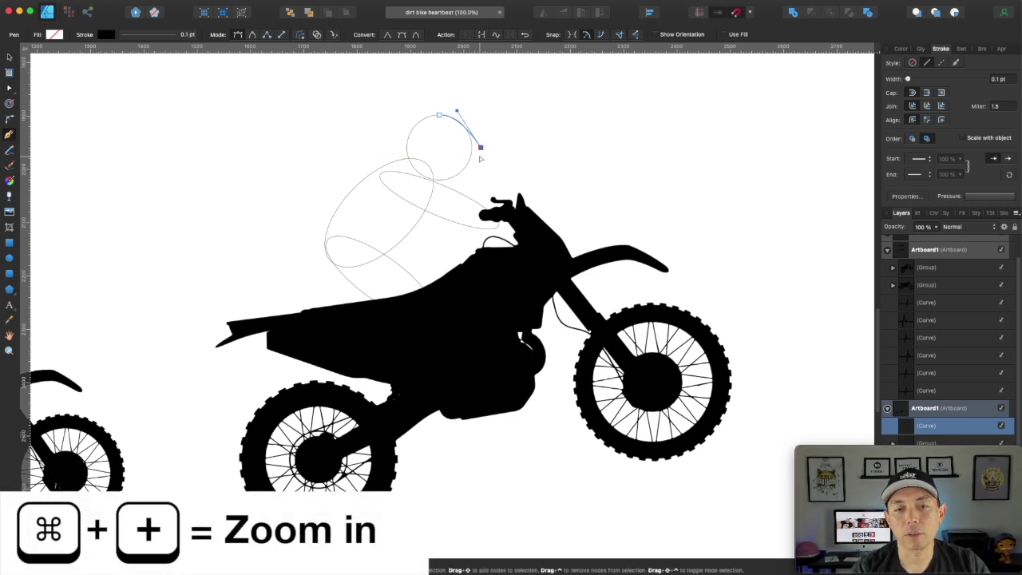
{"action": "key", "text": "super+plus"}
{"action": "scroll", "coordinate": [474, 128], "scroll_direction": "up", "scroll_amount": 6}
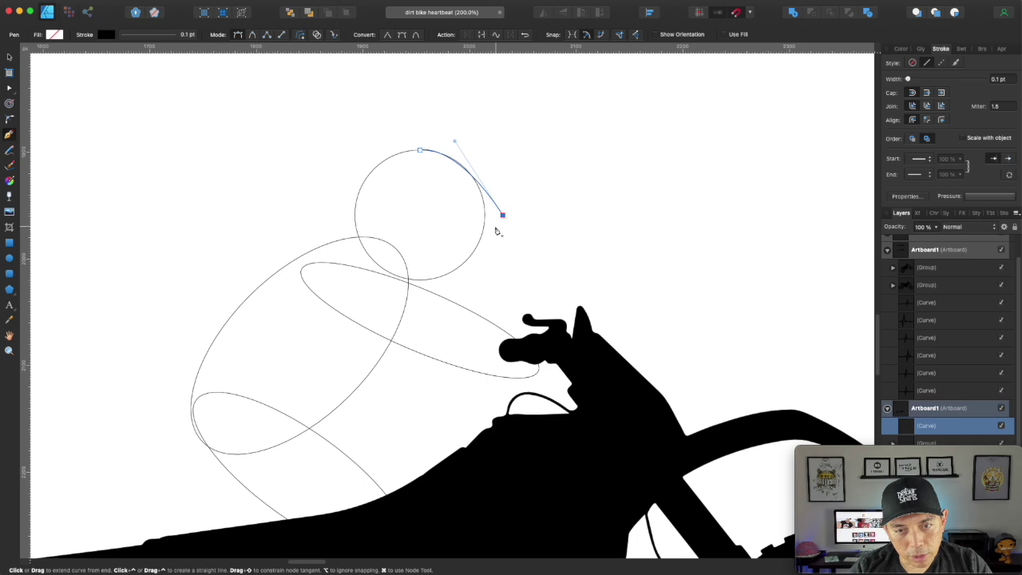
{"action": "left_click_drag", "start_coordinate": [495, 227], "coordinate": [477, 216]}
{"action": "left_click", "coordinate": [469, 242]}
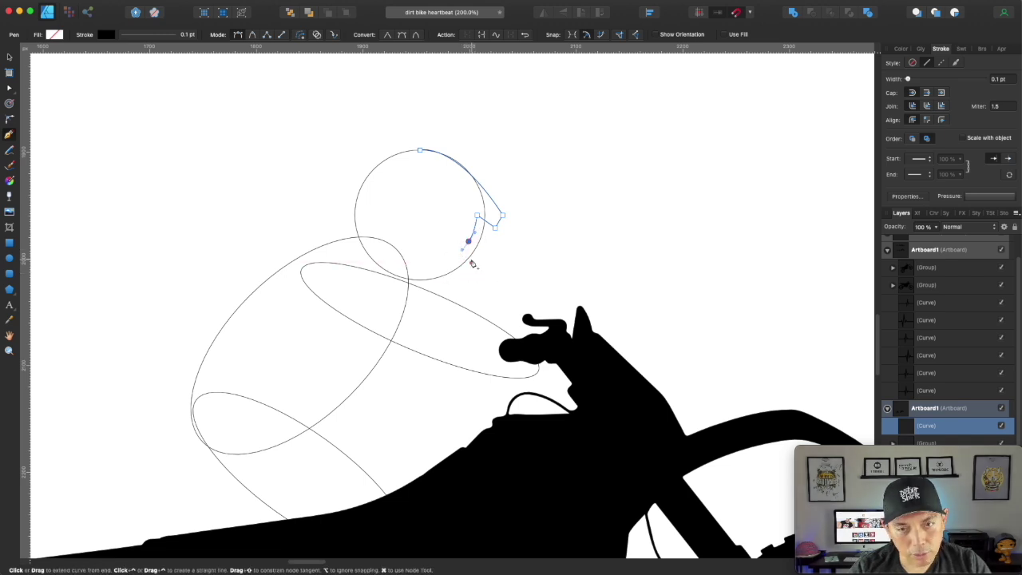
{"action": "left_click", "coordinate": [468, 242]}
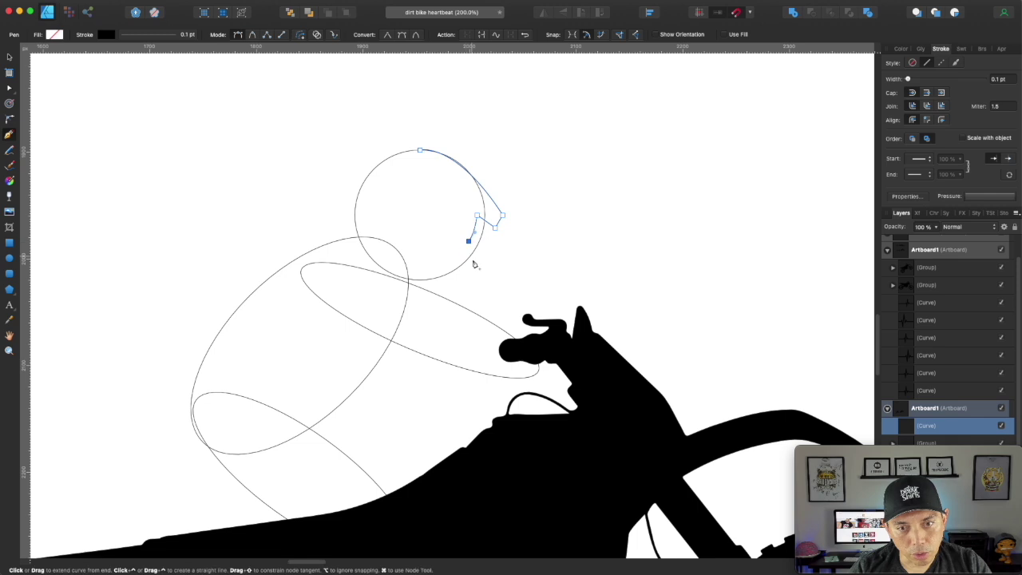
{"action": "left_click", "coordinate": [474, 264]}
{"action": "left_click", "coordinate": [458, 280]}
{"action": "left_click", "coordinate": [415, 284]}
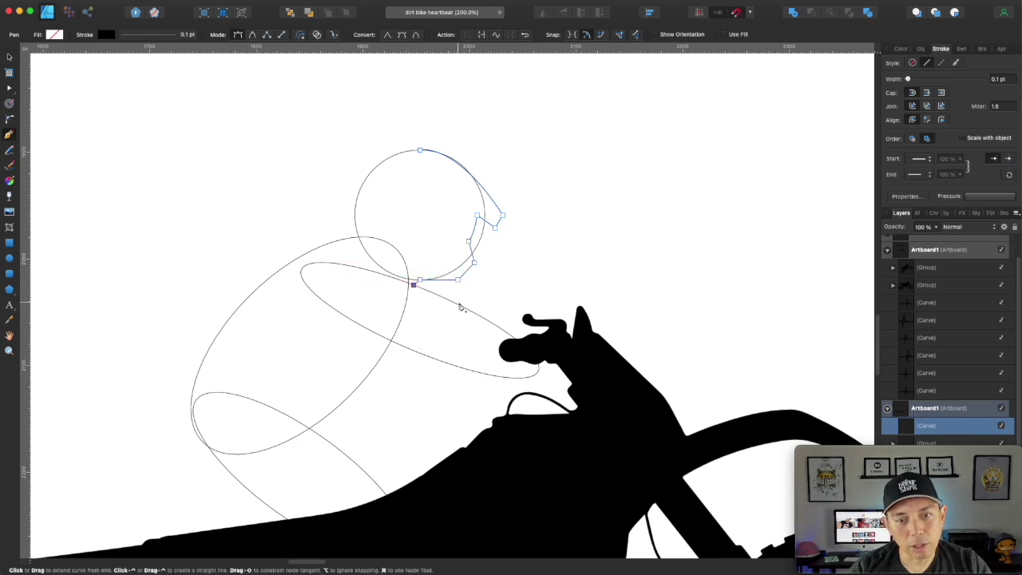
Step: Continue the outline along the top of the arm, around the hand at the handlebar grip, and back to the armpit
{"action": "left_click_drag", "start_coordinate": [475, 319], "coordinate": [503, 340]}
{"action": "left_click", "coordinate": [529, 354]}
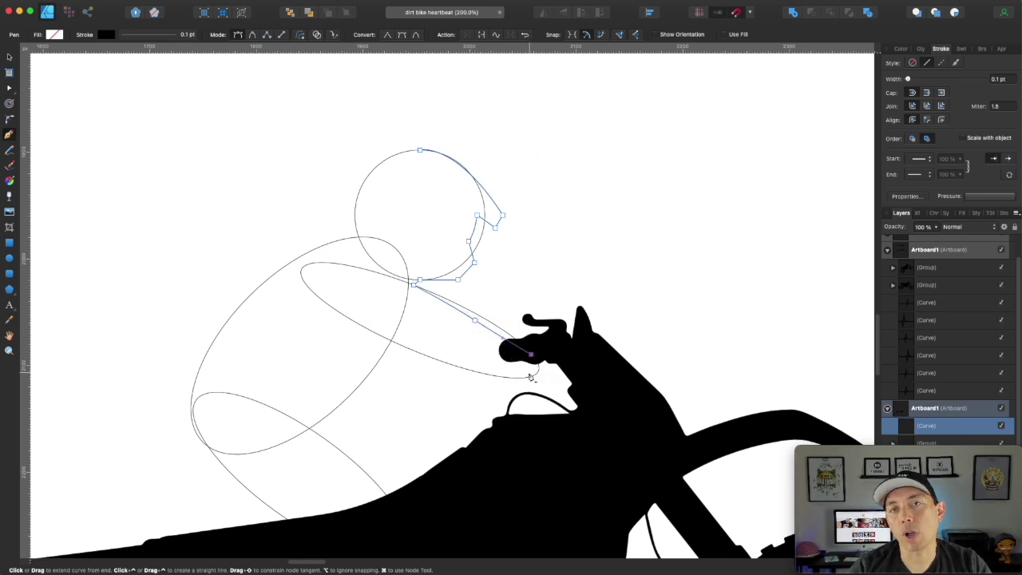
{"action": "left_click_drag", "start_coordinate": [524, 378], "coordinate": [412, 338]}
{"action": "left_click", "coordinate": [397, 325]}
Step: Continue the outline down the front of the torso, along the thigh and around the knee inside the bike body
{"action": "left_click_drag", "start_coordinate": [360, 364], "coordinate": [348, 381]}
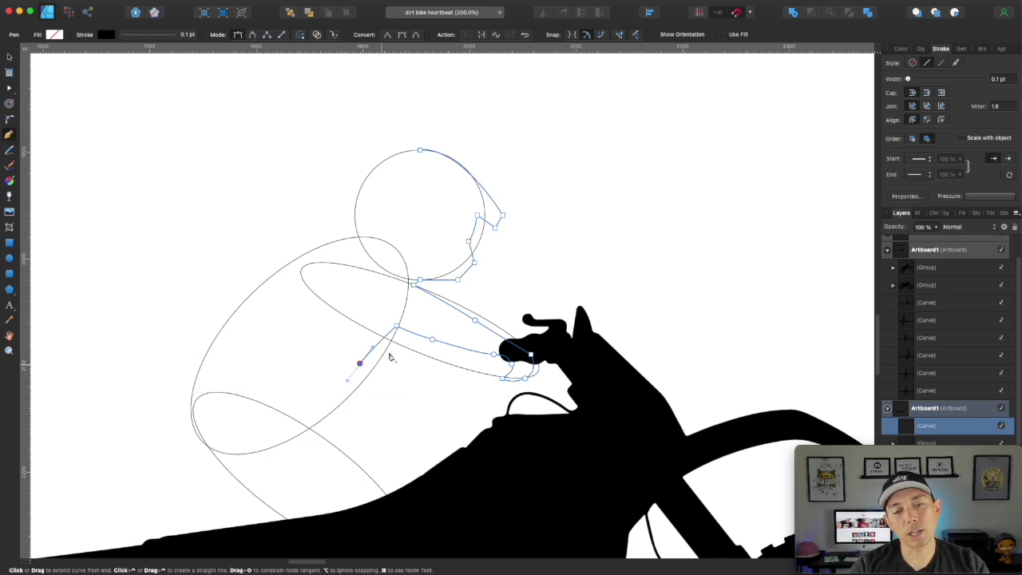
{"action": "left_click_drag", "start_coordinate": [327, 411], "coordinate": [421, 527]}
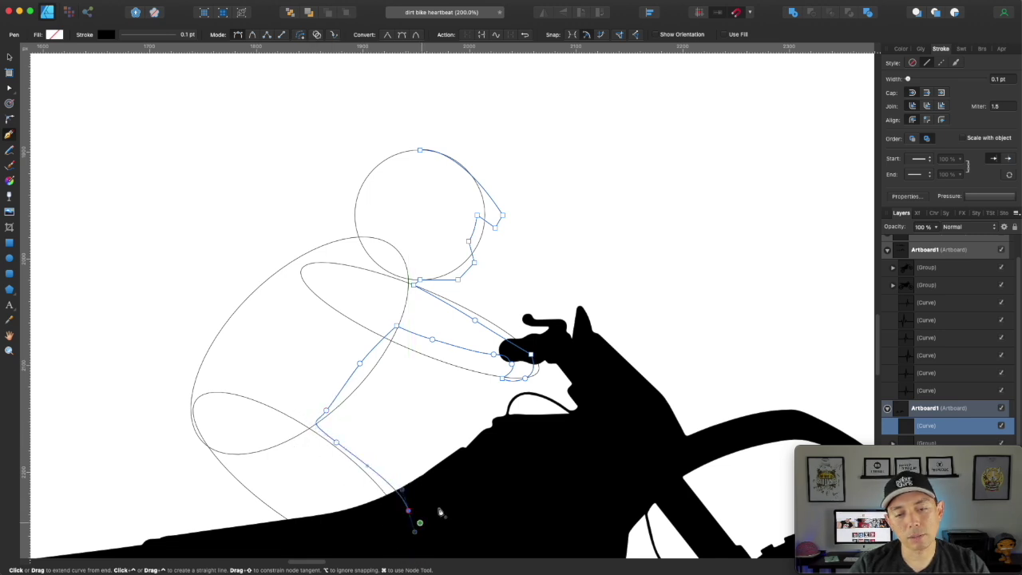
{"action": "scroll", "coordinate": [439, 515], "scroll_direction": "down", "scroll_amount": 3}
{"action": "left_click", "coordinate": [389, 469]}
{"action": "left_click", "coordinate": [309, 456]}
Step: Continue the outline along the underside of the thigh, around the hips and up the rider's back to the neck
{"action": "left_click_drag", "start_coordinate": [266, 383], "coordinate": [220, 356]}
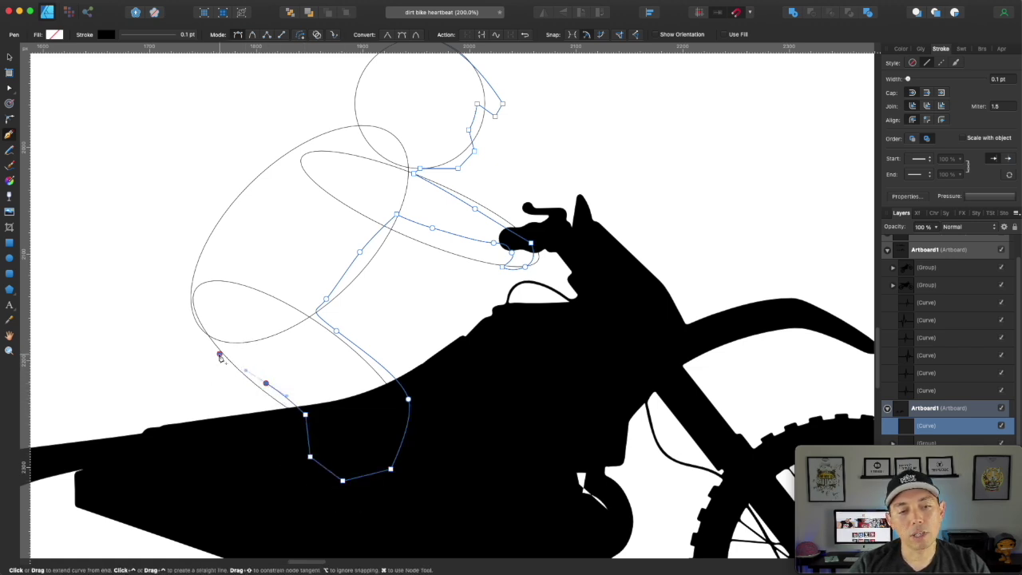
{"action": "left_click_drag", "start_coordinate": [168, 326], "coordinate": [162, 300]}
{"action": "left_click_drag", "start_coordinate": [192, 253], "coordinate": [209, 232]}
{"action": "left_click_drag", "start_coordinate": [244, 190], "coordinate": [264, 172]}
{"action": "left_click", "coordinate": [320, 134]}
{"action": "left_click", "coordinate": [355, 116]}
Step: Trace the back of the helmet and close the rider outline at its starting point on top of the head
{"action": "scroll", "coordinate": [355, 119], "scroll_direction": "up", "scroll_amount": 2}
{"action": "left_click", "coordinate": [365, 80]}
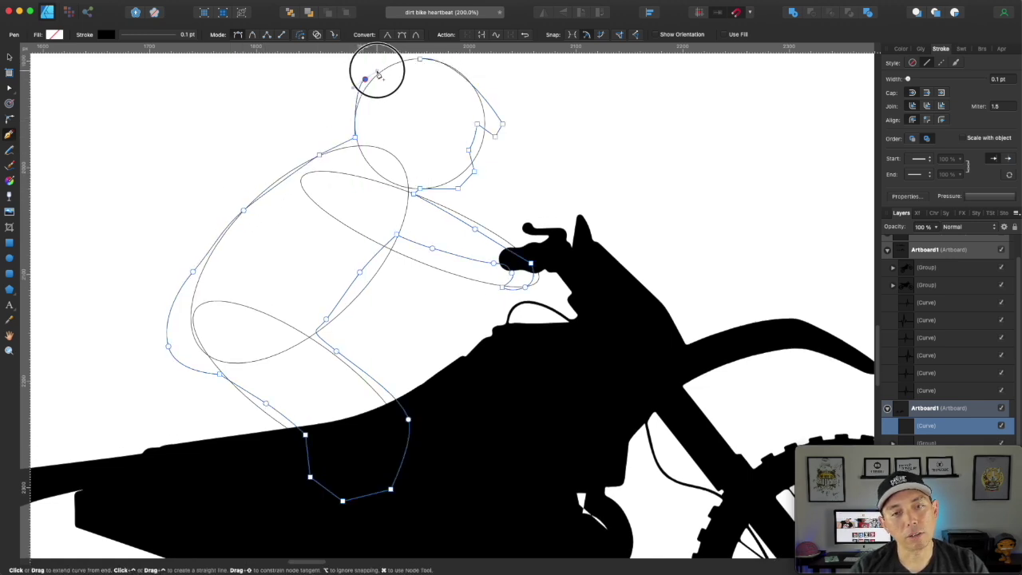
{"action": "left_click", "coordinate": [430, 62]}
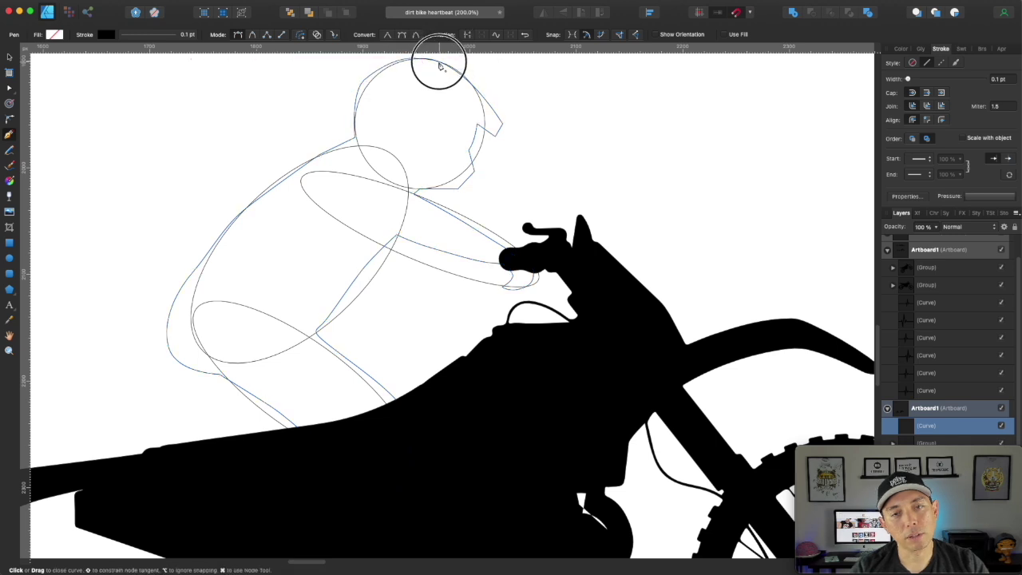
Step: Swap the rider outline's stroke and fill so the shape is solid black without a stroke
{"action": "left_click", "coordinate": [9, 57]}
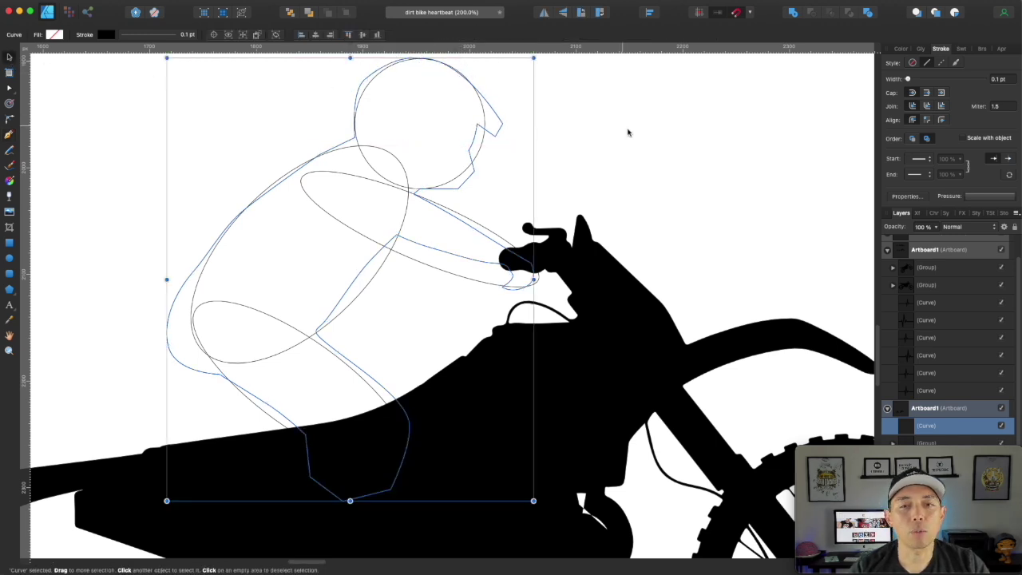
{"action": "left_click", "coordinate": [899, 50]}
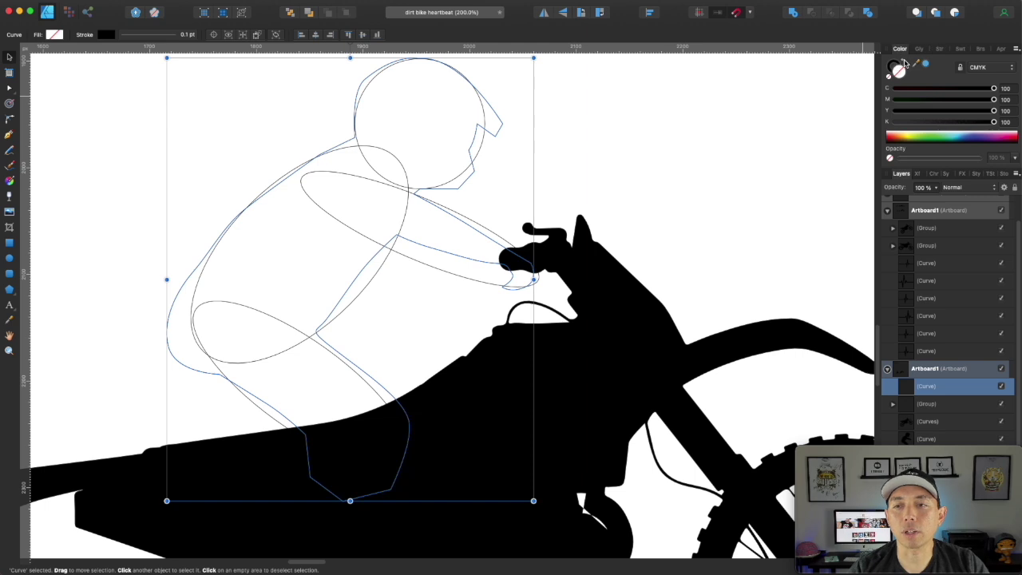
{"action": "left_click", "coordinate": [905, 63]}
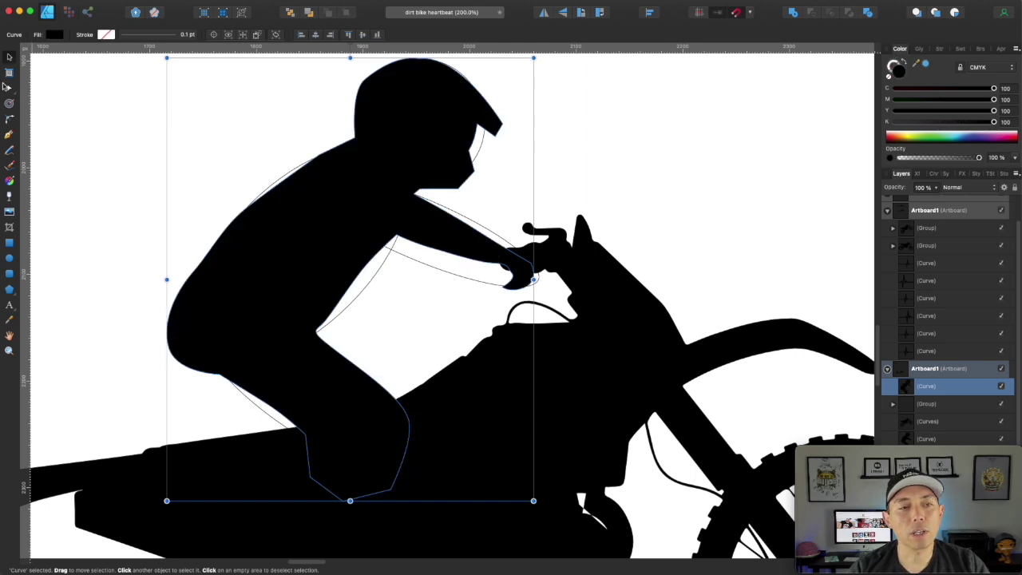
Step: Adjust the rider curve's nodes at the visor tip, face opening, chin and neck to sharpen the helmet's profile
{"action": "left_click", "coordinate": [8, 88]}
{"action": "left_click", "coordinate": [506, 128]}
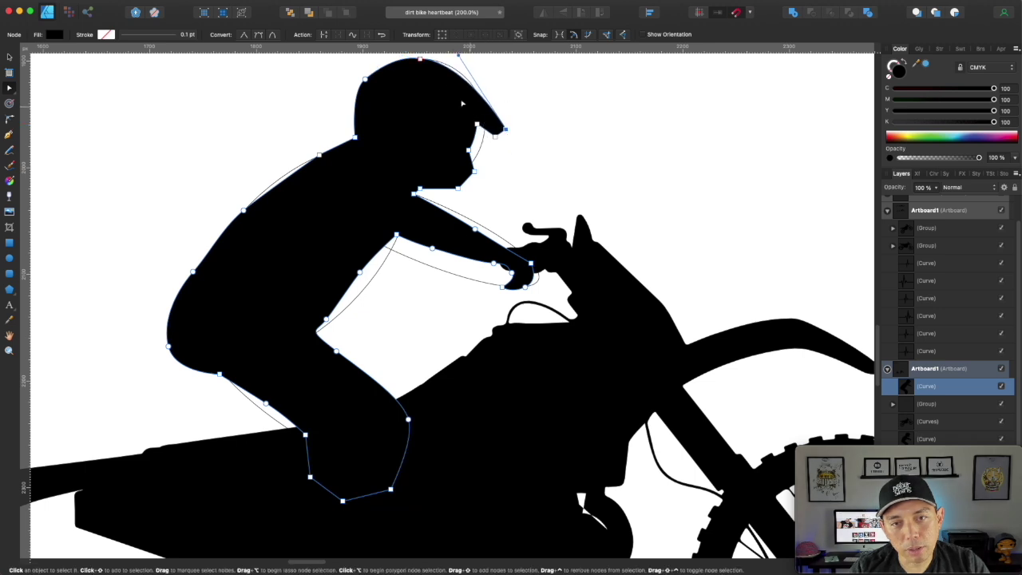
{"action": "left_click", "coordinate": [364, 80]}
{"action": "left_click", "coordinate": [380, 65]}
{"action": "left_click", "coordinate": [474, 173]}
{"action": "left_click", "coordinate": [463, 153]}
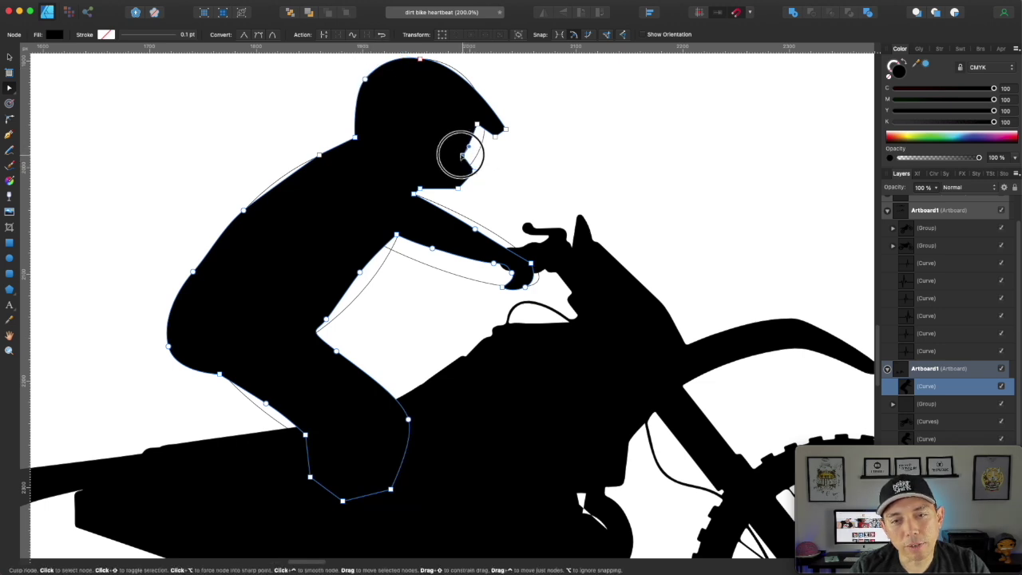
{"action": "left_click", "coordinate": [421, 192]}
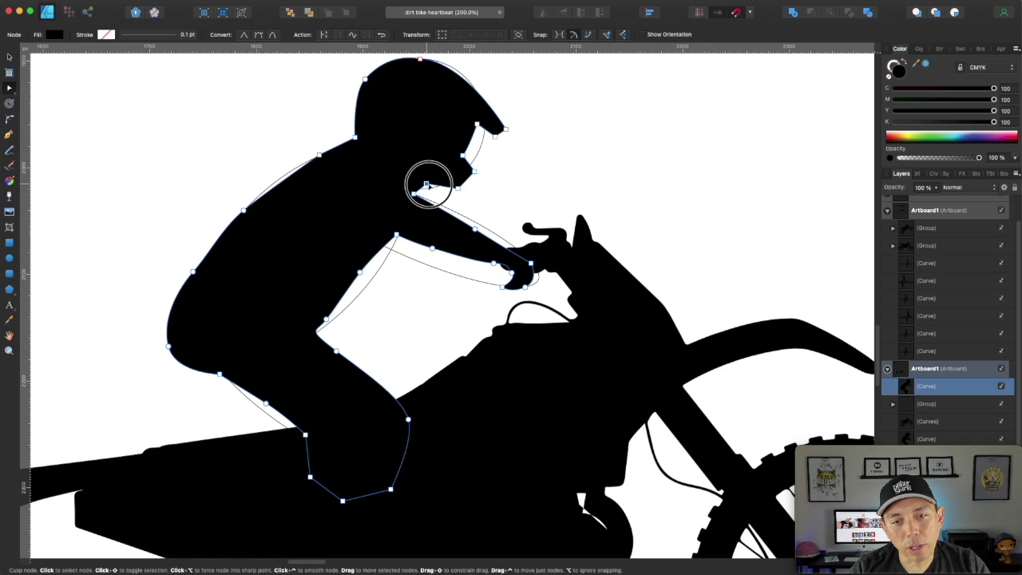
{"action": "left_click_drag", "start_coordinate": [415, 191], "coordinate": [421, 193]}
Step: Reshape the curve around the rider's hand at the grip and move the chest node outwards towards the torso ellipse
{"action": "left_click", "coordinate": [515, 280]}
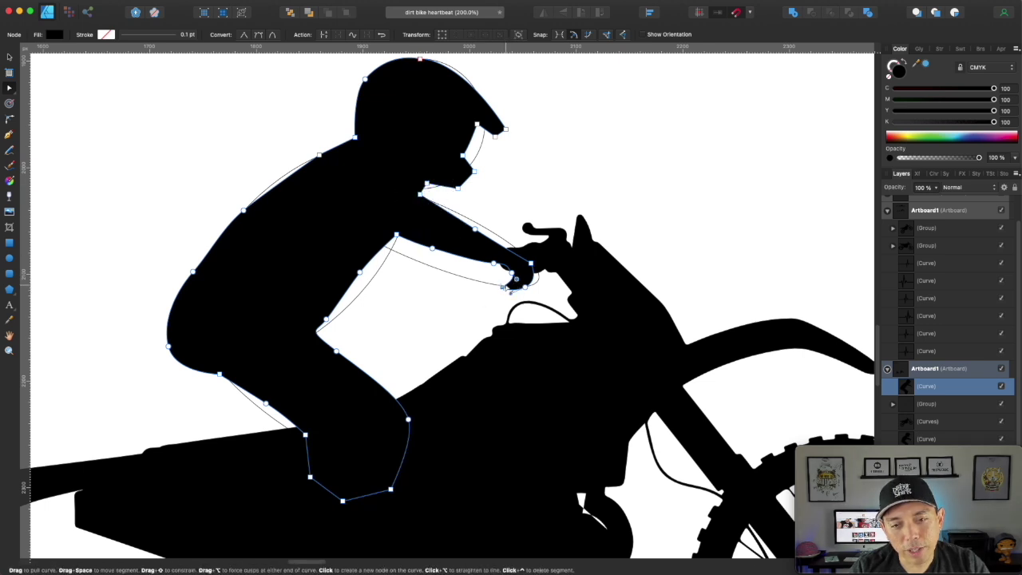
{"action": "left_click_drag", "start_coordinate": [510, 285], "coordinate": [512, 272]}
{"action": "left_click", "coordinate": [495, 259]}
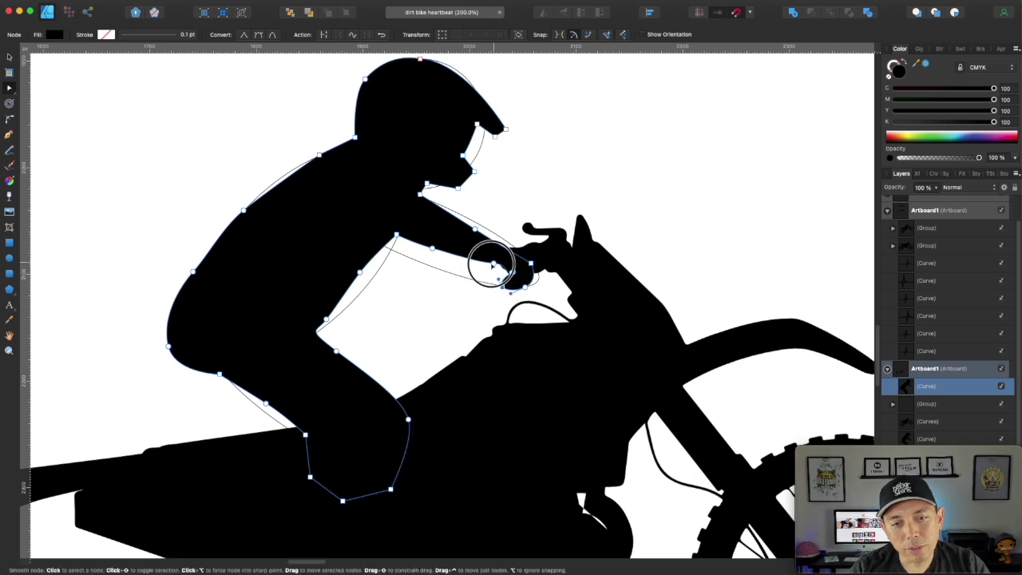
{"action": "left_click", "coordinate": [363, 275]}
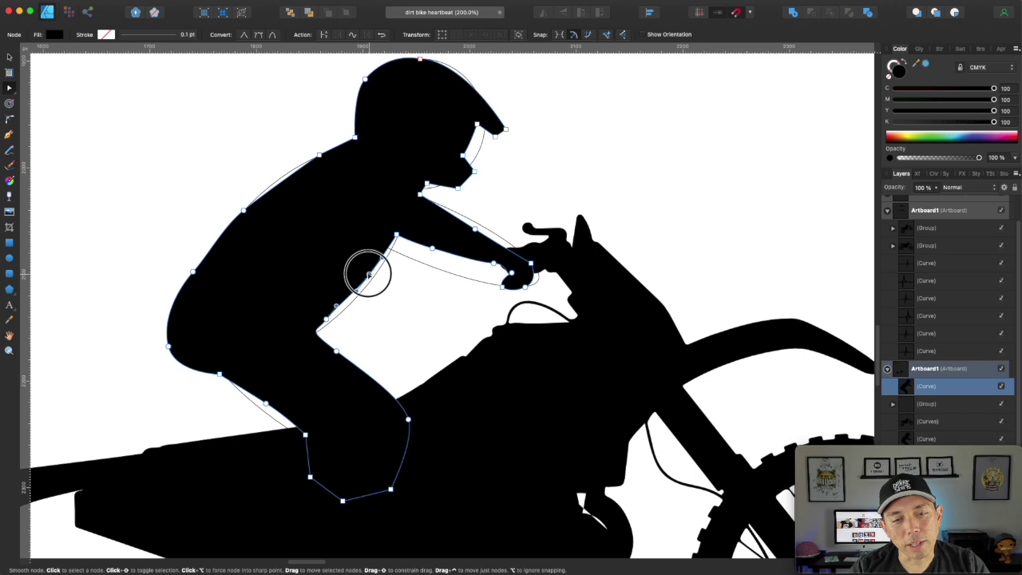
Step: Smooth the upper back node and reshape the rider's back, hips and underside of the thigh, then deselect the curve
{"action": "left_click", "coordinate": [317, 160]}
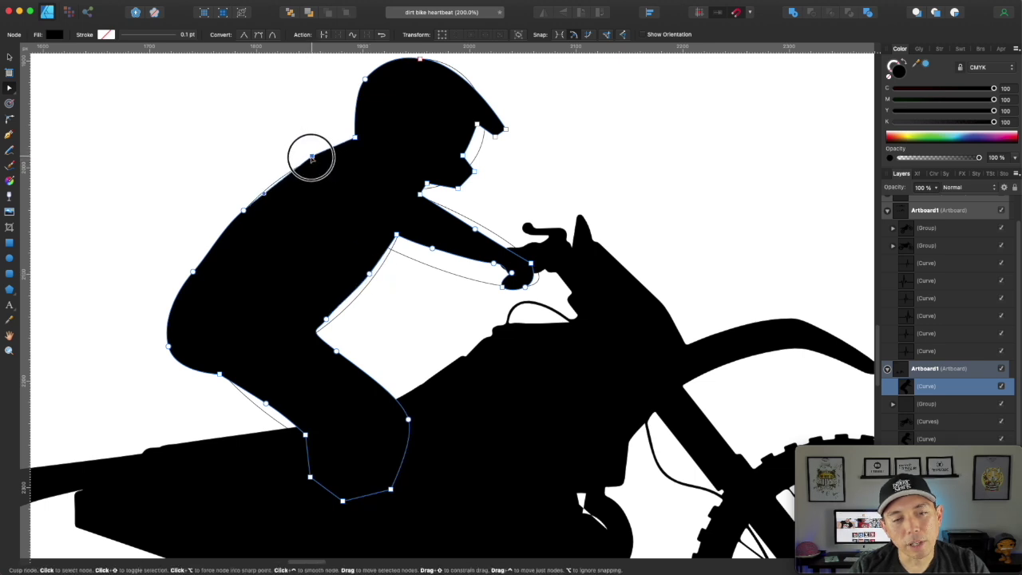
{"action": "left_click", "coordinate": [257, 37]}
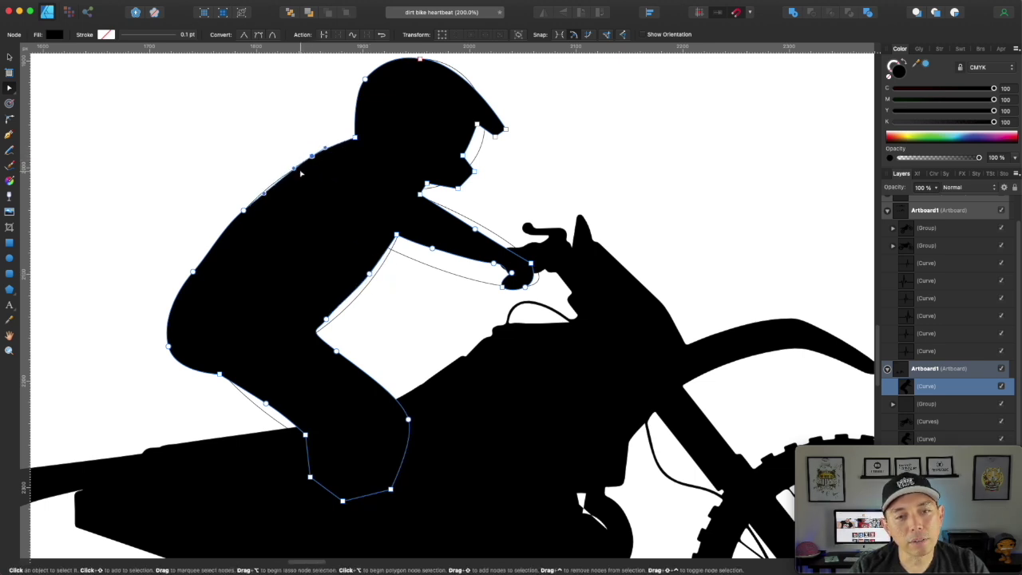
{"action": "left_click", "coordinate": [283, 173]}
{"action": "left_click", "coordinate": [193, 272]}
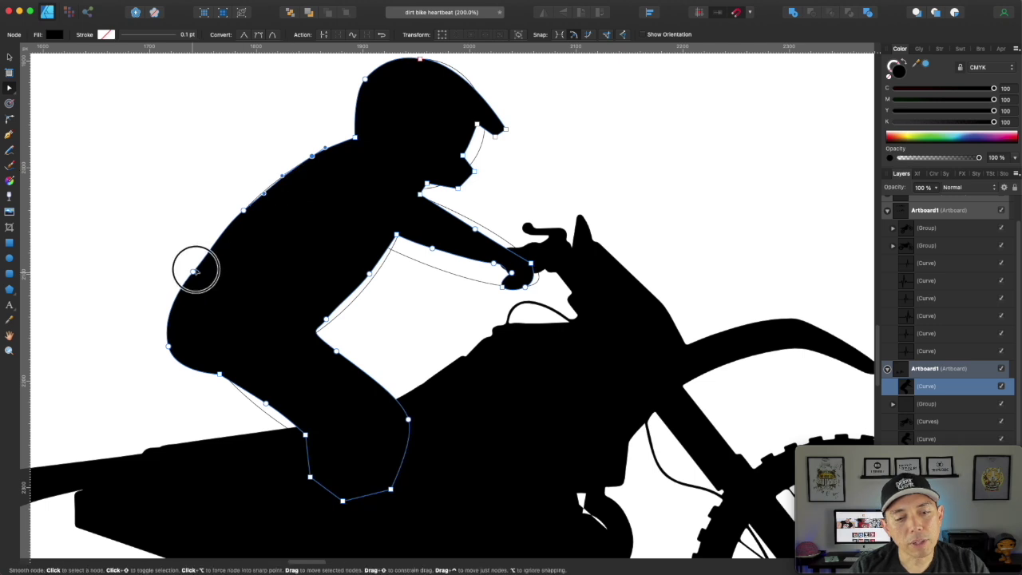
{"action": "left_click", "coordinate": [175, 339]}
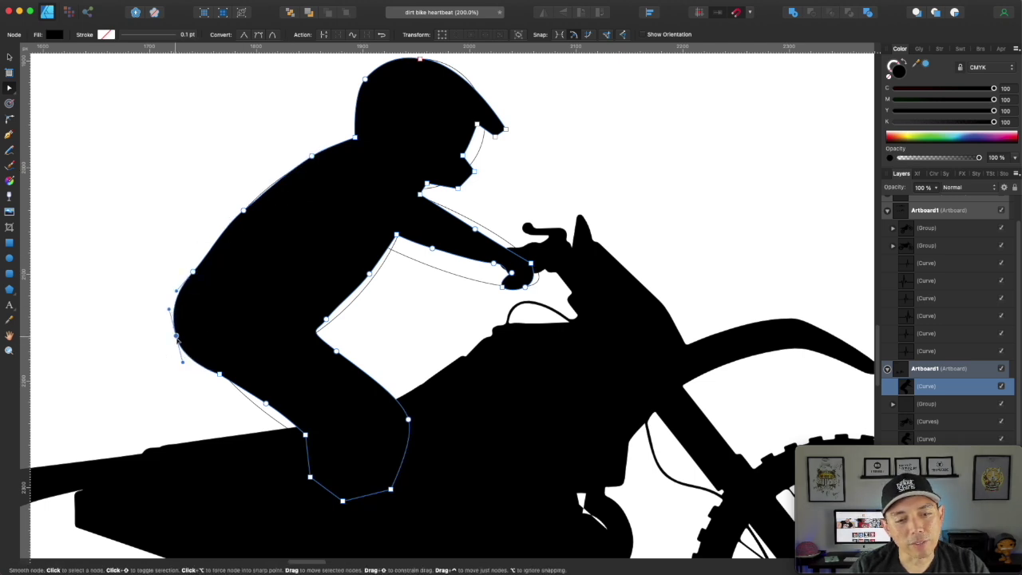
{"action": "left_click_drag", "start_coordinate": [219, 374], "coordinate": [244, 394]}
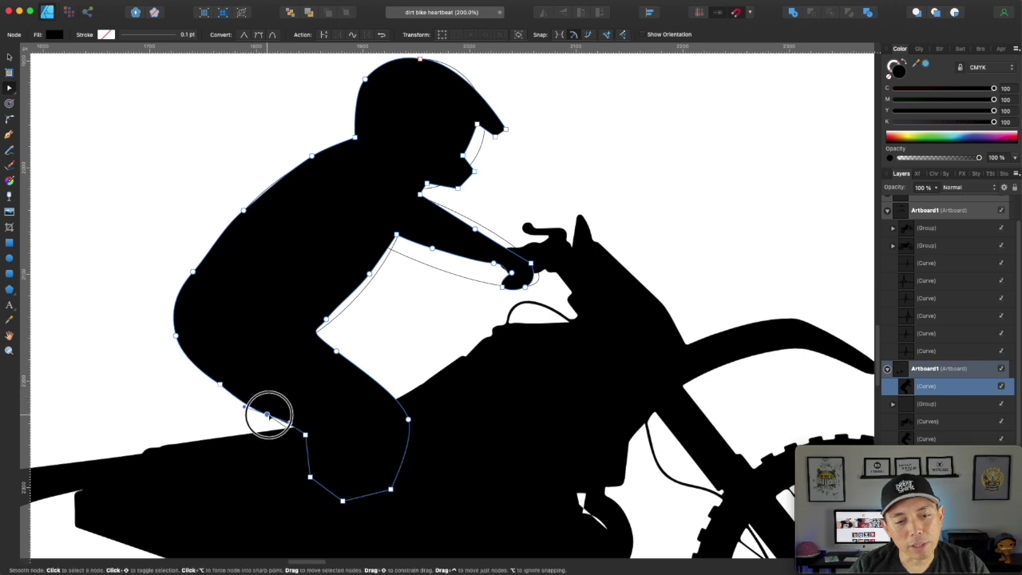
{"action": "left_click", "coordinate": [415, 336]}
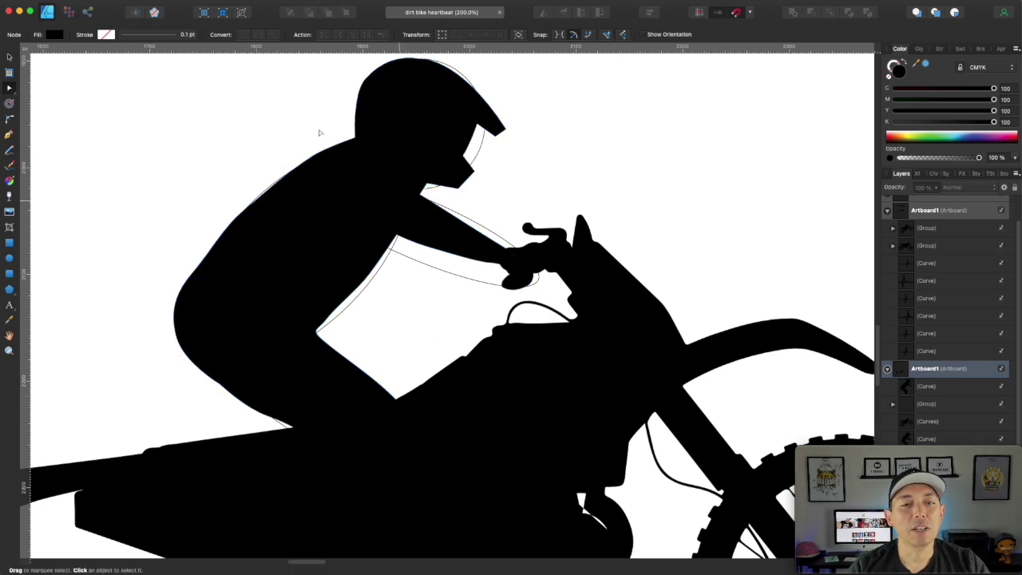
Step: Delete the group of guide ellipses behind the rider silhouette
{"action": "left_click", "coordinate": [10, 57]}
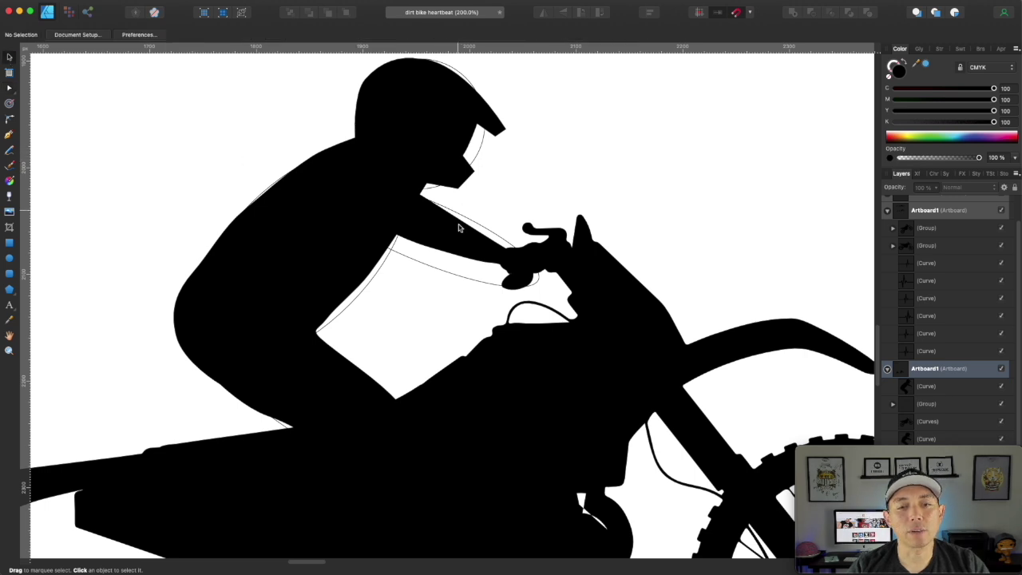
{"action": "left_click_drag", "start_coordinate": [443, 273], "coordinate": [394, 284]}
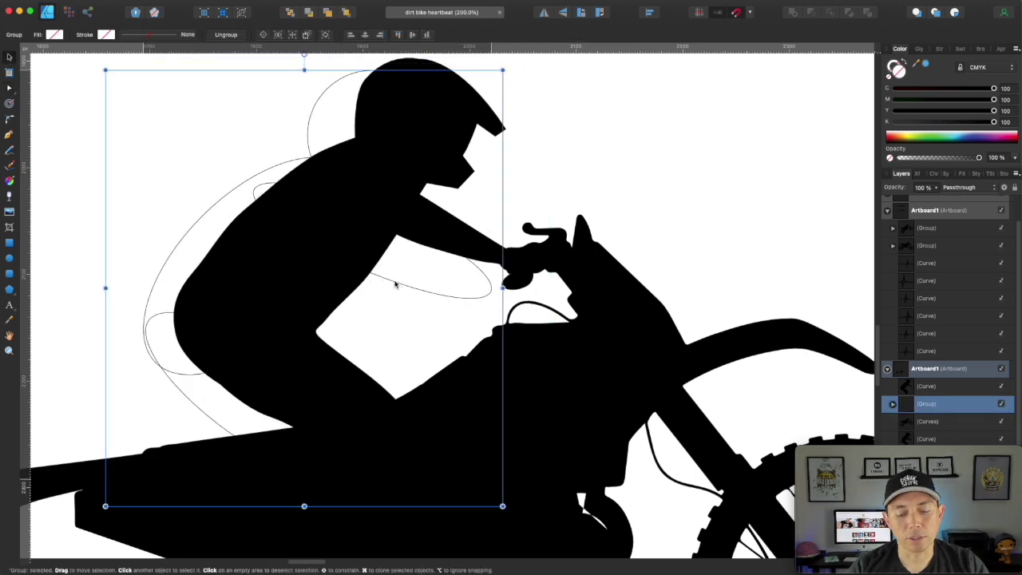
{"action": "key", "text": "super+shift+bracketleft"}
{"action": "left_click", "coordinate": [583, 139]}
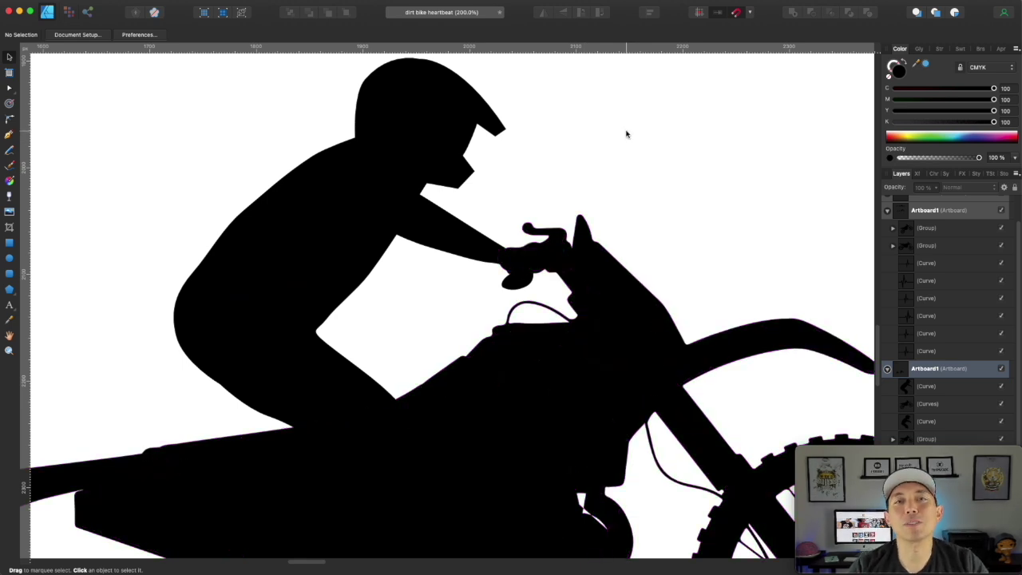
Step: Reshape the nodes along the rider's upper back to push the shoulder line outwards, then deselect the curve
{"action": "key", "text": "super+minus"}
{"action": "key", "text": "super+minus"}
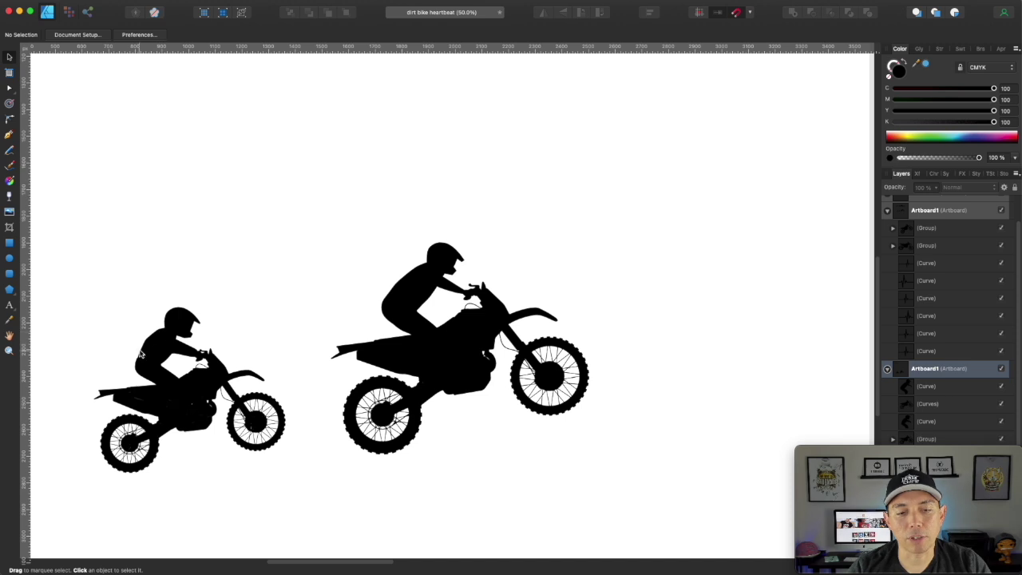
{"action": "left_click", "coordinate": [405, 290]}
{"action": "key", "text": "a"}
{"action": "left_click", "coordinate": [401, 275]}
{"action": "left_click", "coordinate": [418, 267]}
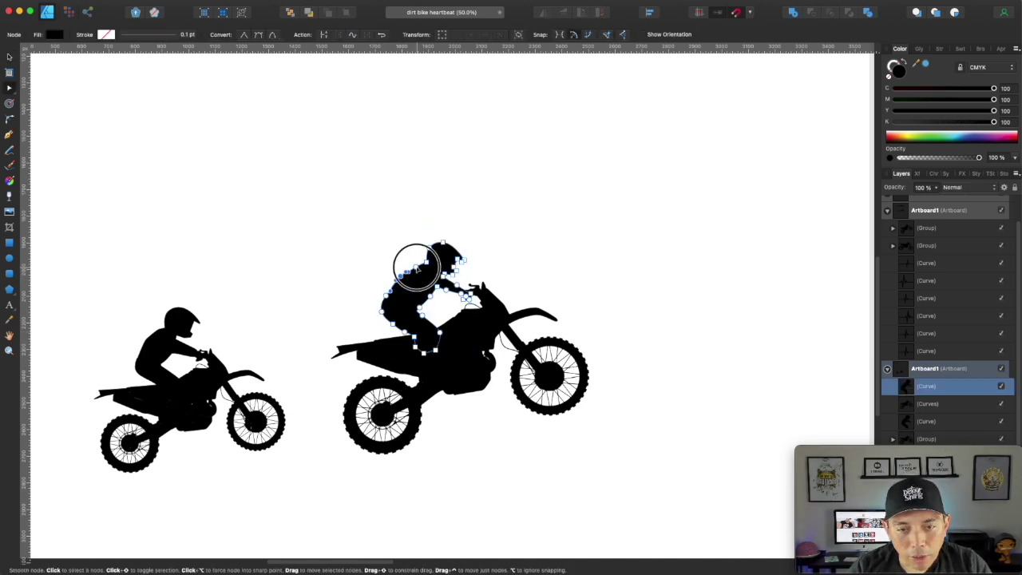
{"action": "left_click", "coordinate": [369, 234]}
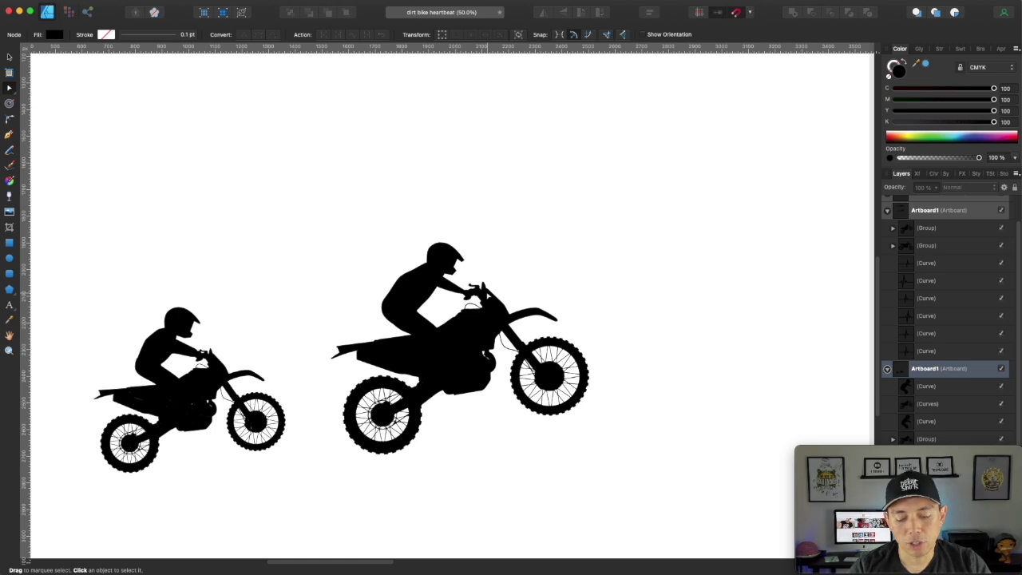
Step: Pull the corner node on the rider's upper back slightly inwards for a smoother back line and deselect the curve
{"action": "key", "text": "super+1"}
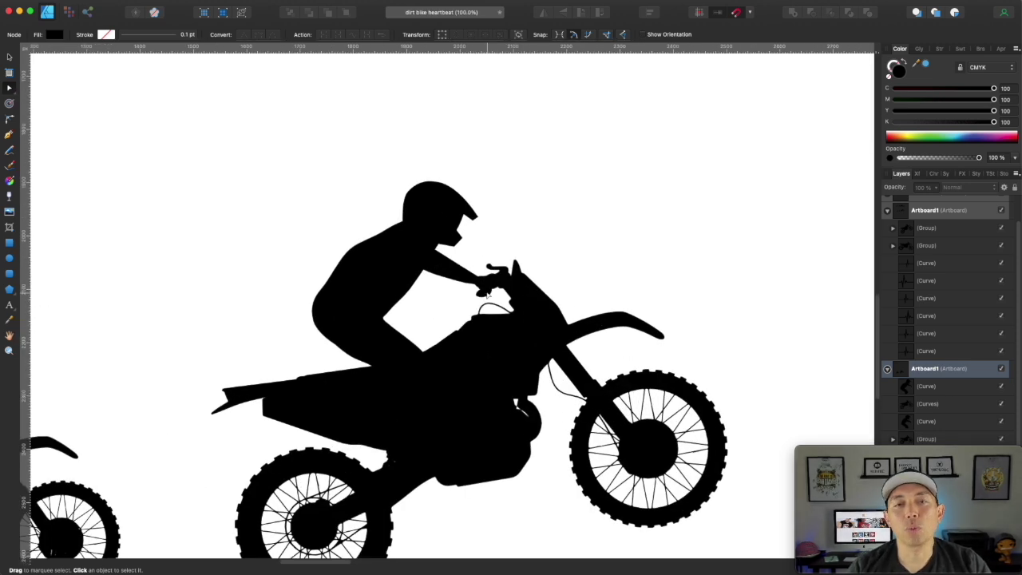
{"action": "left_click", "coordinate": [351, 252]}
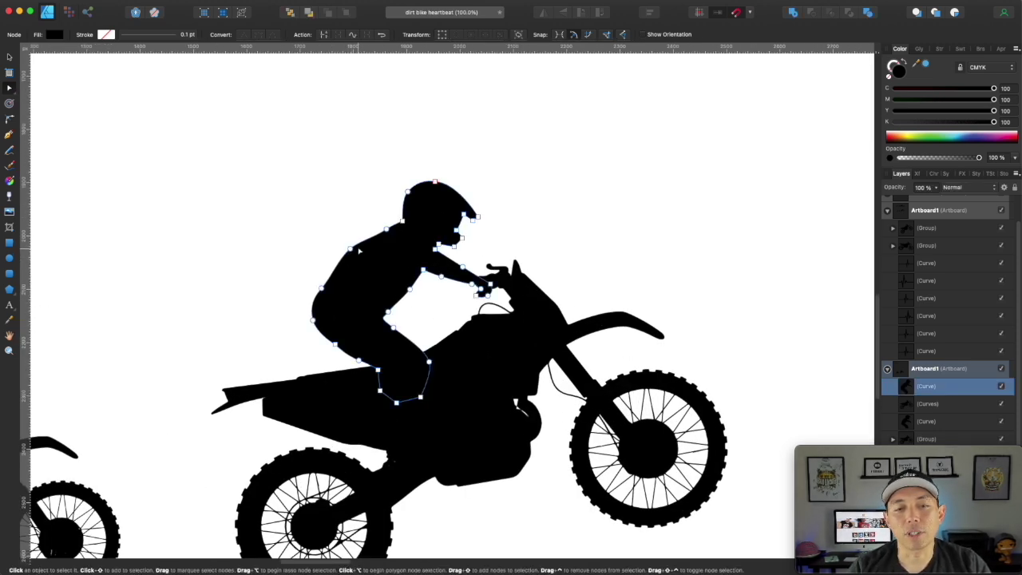
{"action": "left_click", "coordinate": [355, 251]}
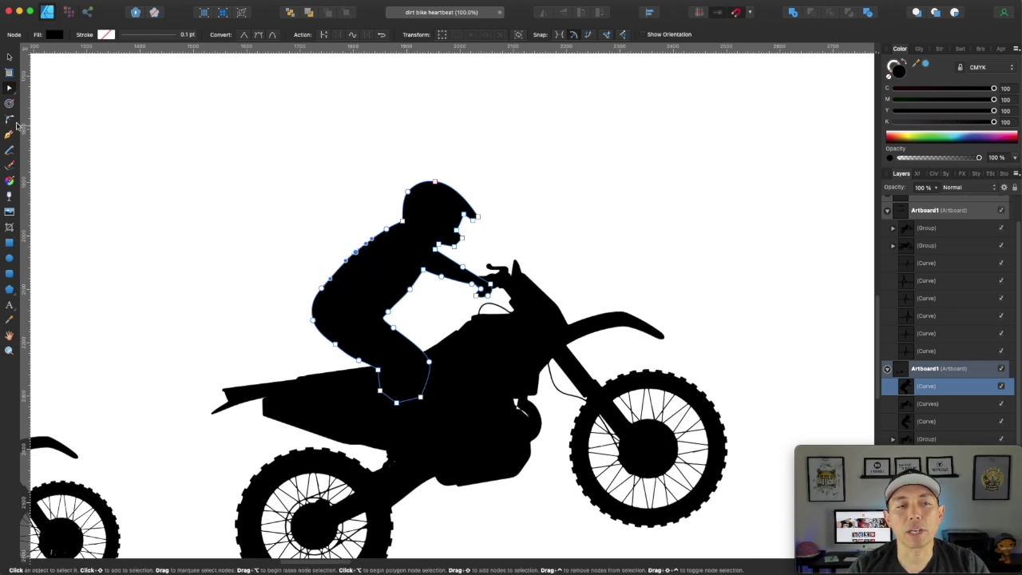
{"action": "left_click", "coordinate": [325, 168]}
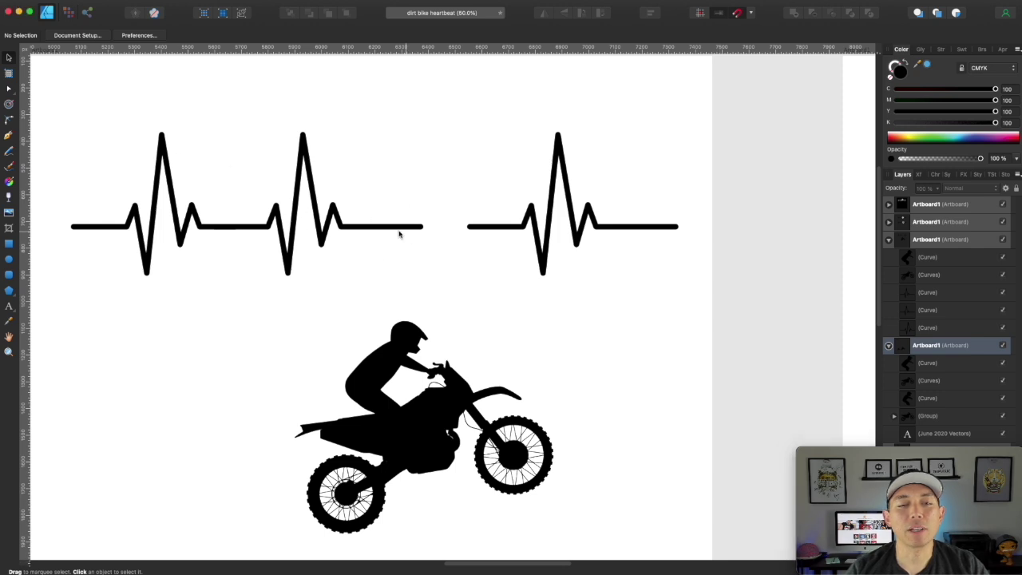
{"action": "left_click", "coordinate": [300, 227]}
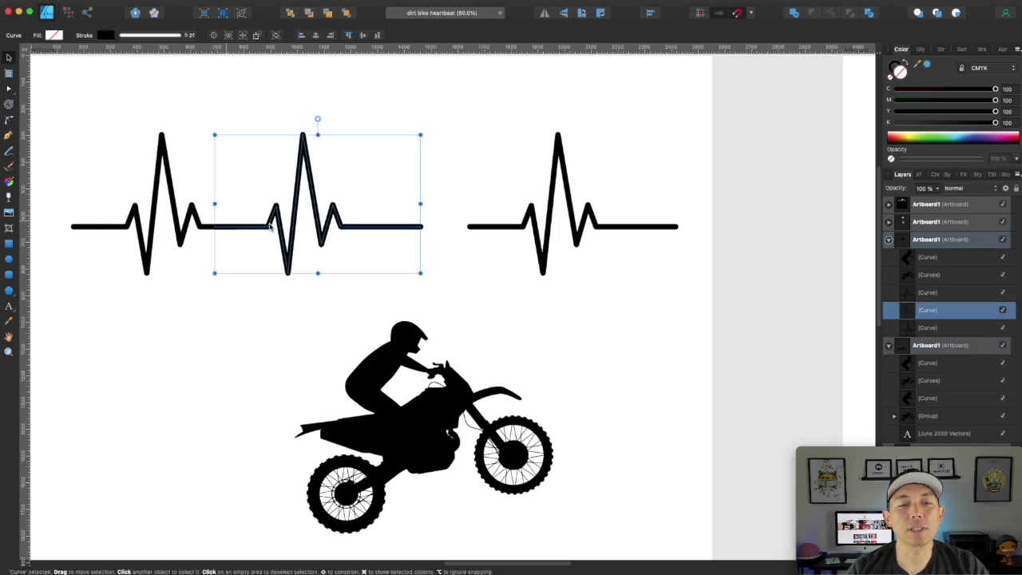
{"action": "left_click", "coordinate": [159, 198]}
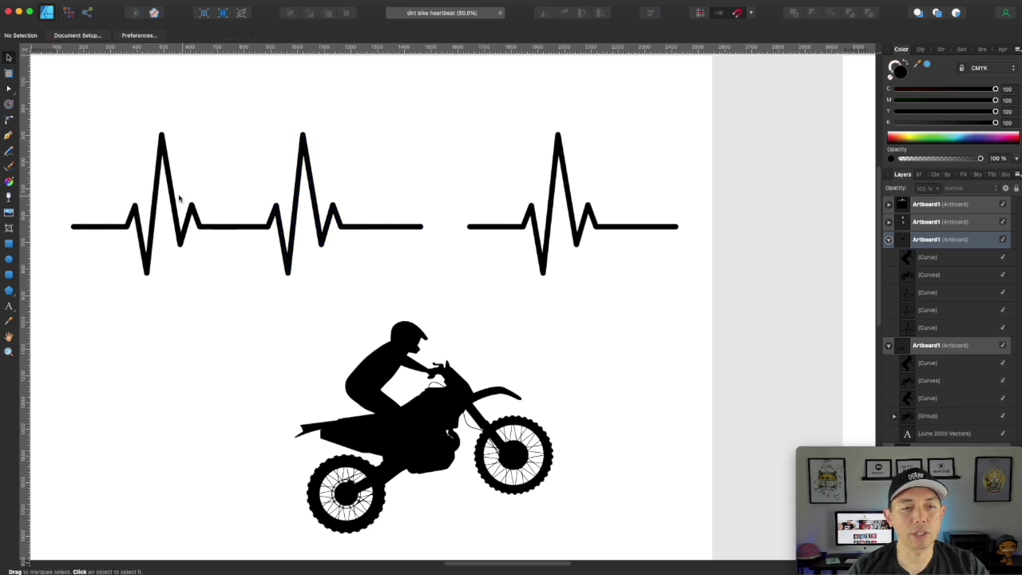
{"action": "left_click", "coordinate": [169, 181]}
{"action": "left_click", "coordinate": [294, 216], "text": "shift"}
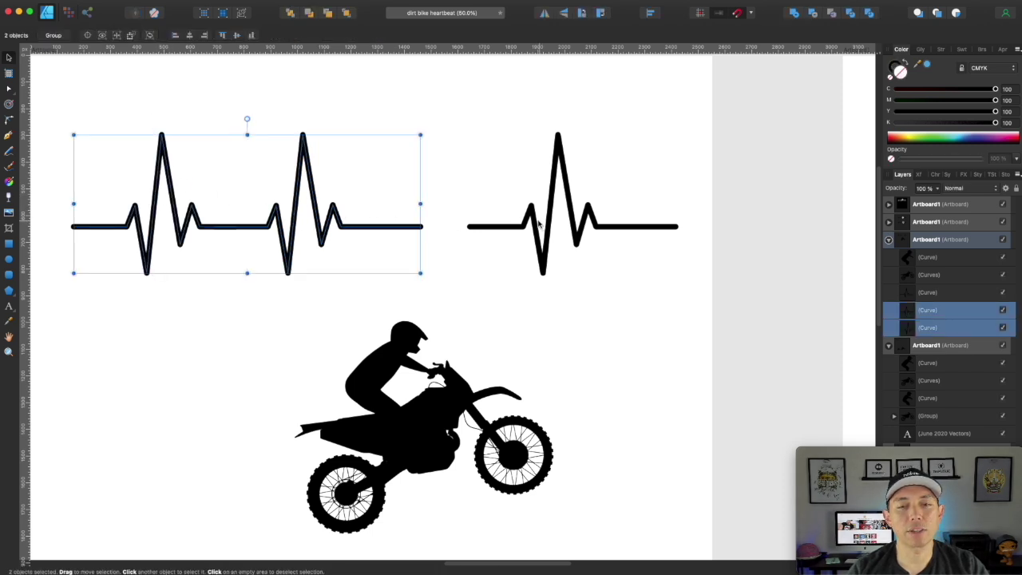
{"action": "left_click", "coordinate": [539, 226], "text": "shift"}
{"action": "left_click", "coordinate": [724, 176]}
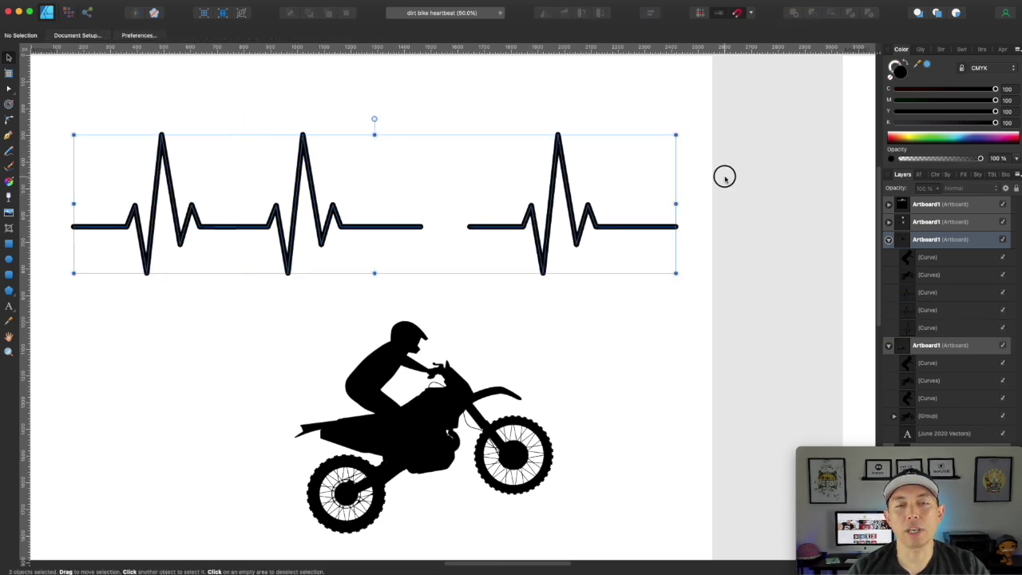
Step: Group the rider and dirt bike shapes below the pulse line
{"action": "left_click", "coordinate": [395, 353]}
{"action": "left_click_drag", "start_coordinate": [197, 297], "coordinate": [602, 544]}
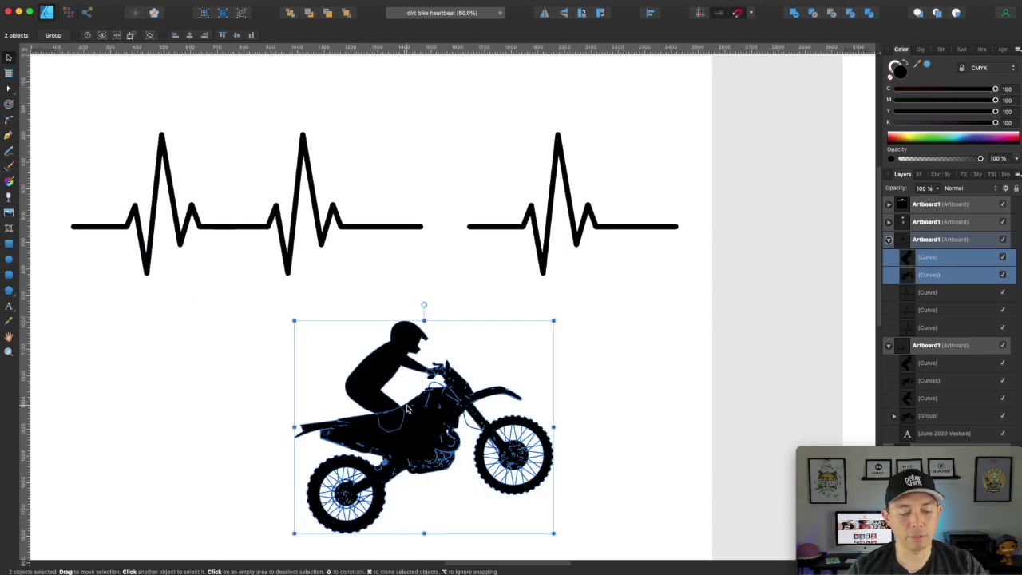
{"action": "key", "text": "super+g"}
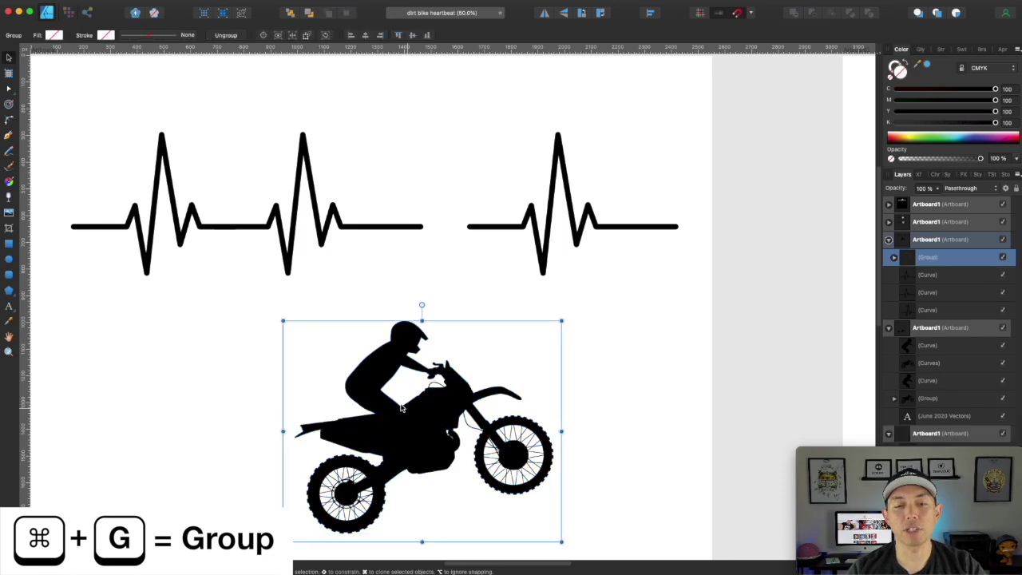
Step: Move the dirt bike group onto the pulse line and scale it down to fit the gap between the second and third pulses
{"action": "left_click_drag", "start_coordinate": [395, 407], "coordinate": [464, 169]}
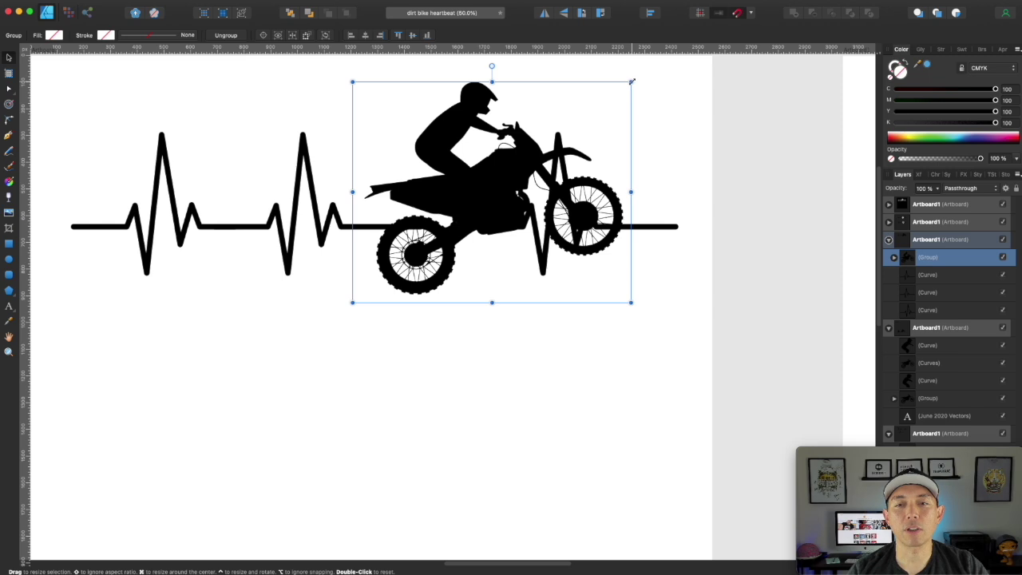
{"action": "left_click_drag", "start_coordinate": [631, 82], "coordinate": [495, 154]}
{"action": "left_click_drag", "start_coordinate": [449, 224], "coordinate": [451, 189]}
{"action": "left_click_drag", "start_coordinate": [508, 142], "coordinate": [516, 140]}
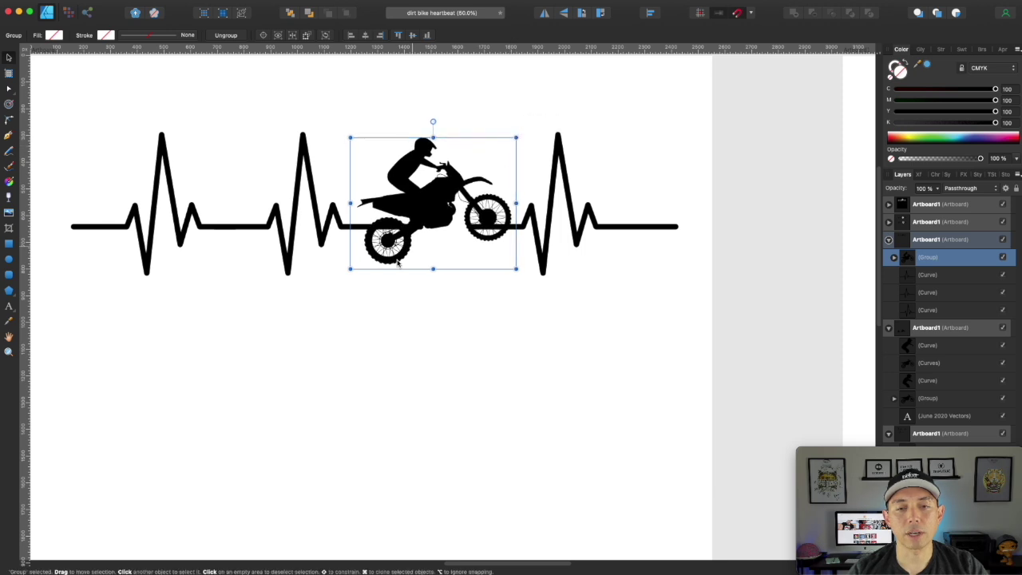
Step: Shorten the start of the third pulse curve horizontally so it ends at the front wheel's outer edge, then deselect it
{"action": "left_click", "coordinate": [522, 229]}
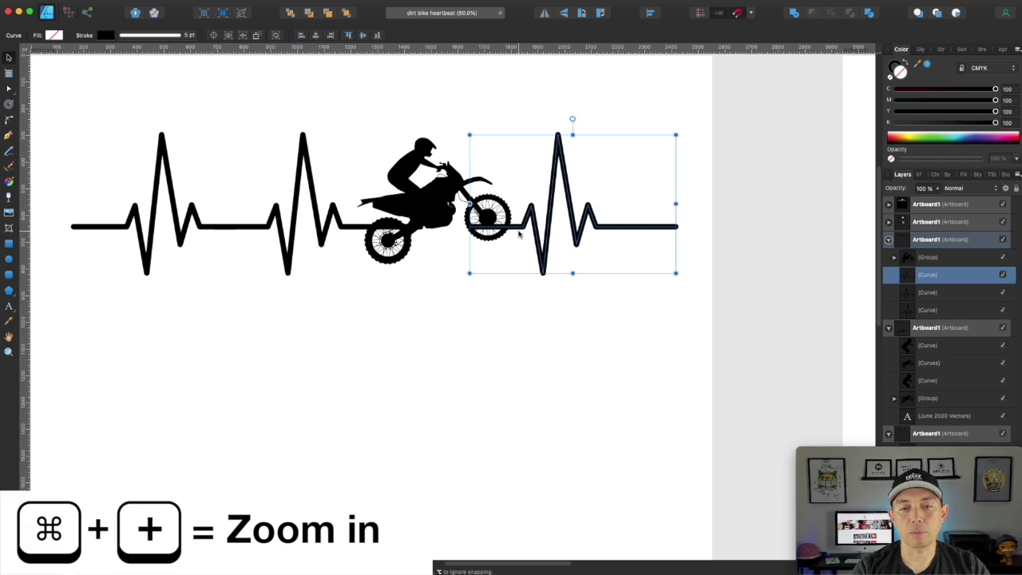
{"action": "key", "text": "super+plus"}
{"action": "left_click_drag", "start_coordinate": [599, 201], "coordinate": [556, 349]}
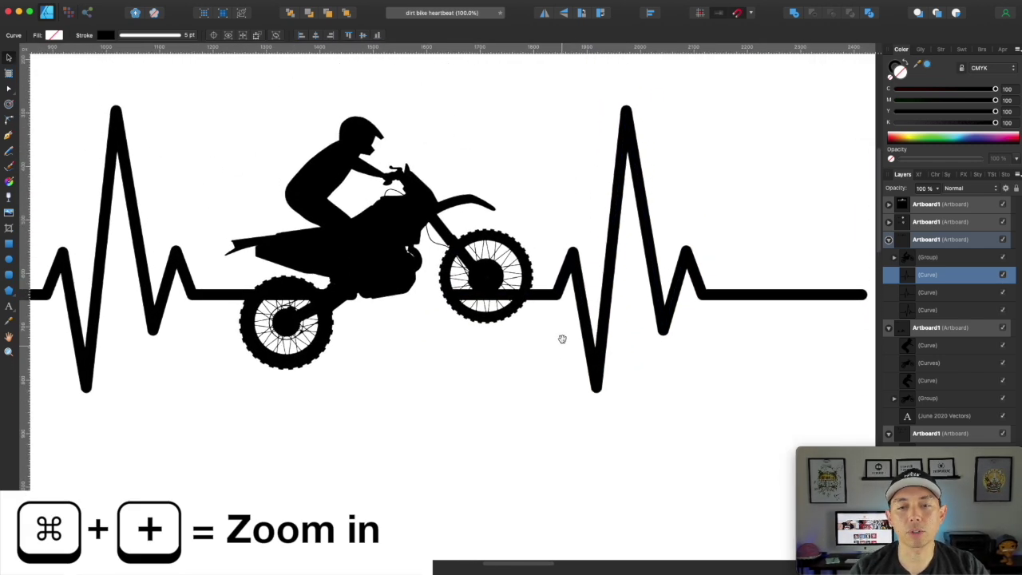
{"action": "key", "text": "a"}
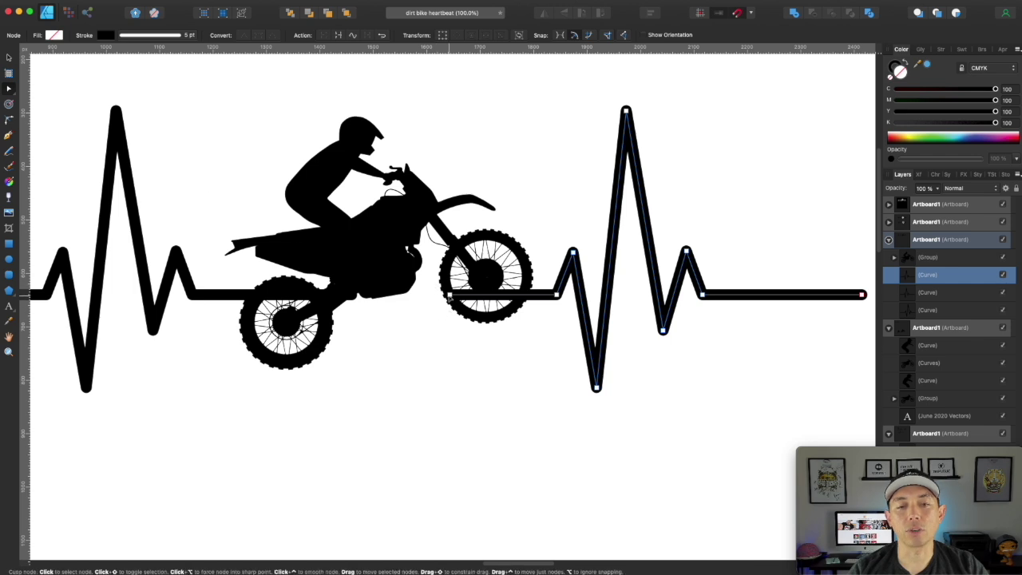
{"action": "left_click_drag", "start_coordinate": [450, 296], "coordinate": [523, 301]}
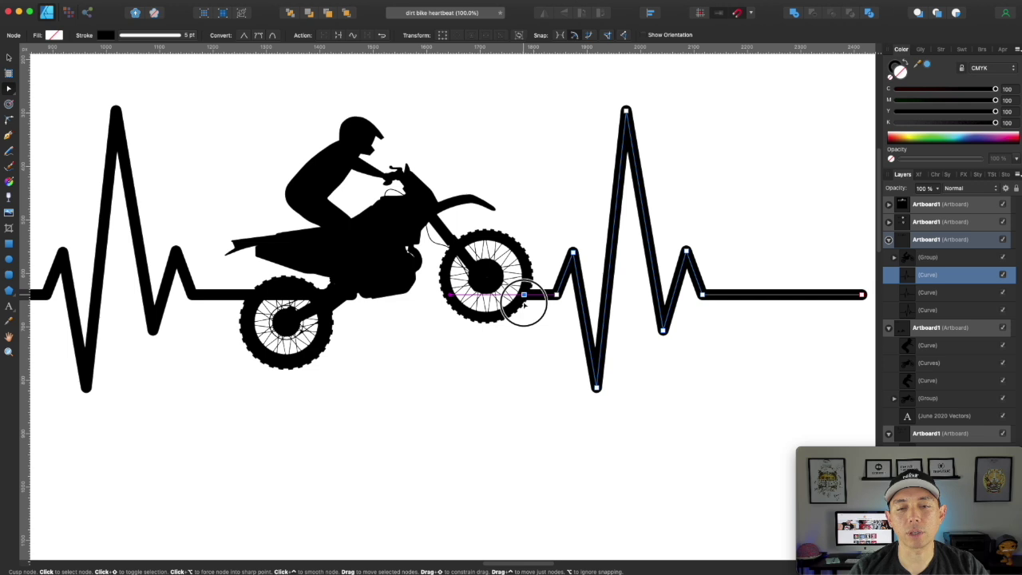
{"action": "left_click", "coordinate": [523, 306]}
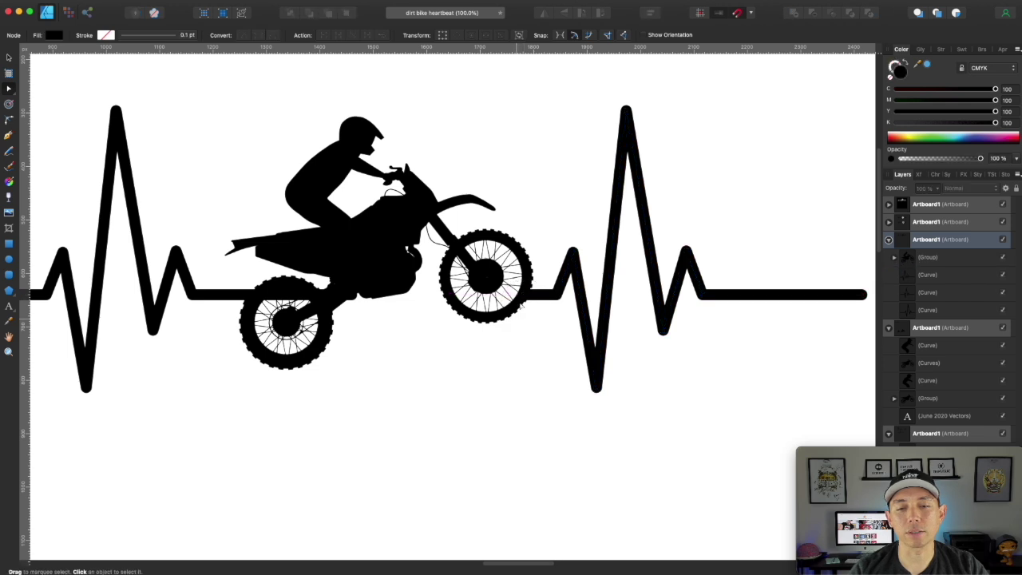
Step: Shorten the end of the second pulse curve so it stops at the rear wheel's outer edge, then deselect it
{"action": "left_click", "coordinate": [233, 292]}
{"action": "left_click_drag", "start_coordinate": [351, 296], "coordinate": [254, 294]}
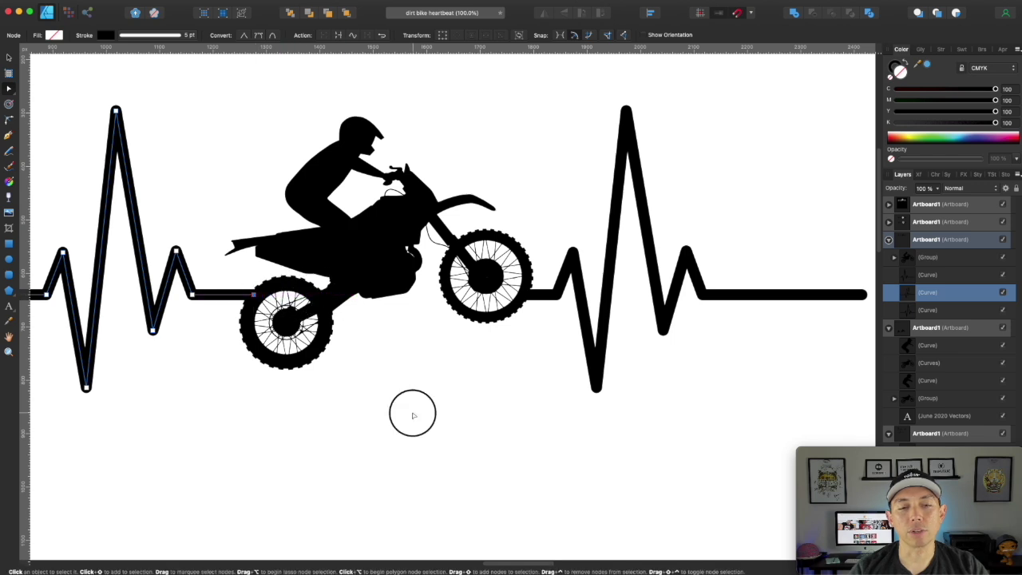
{"action": "left_click", "coordinate": [413, 415]}
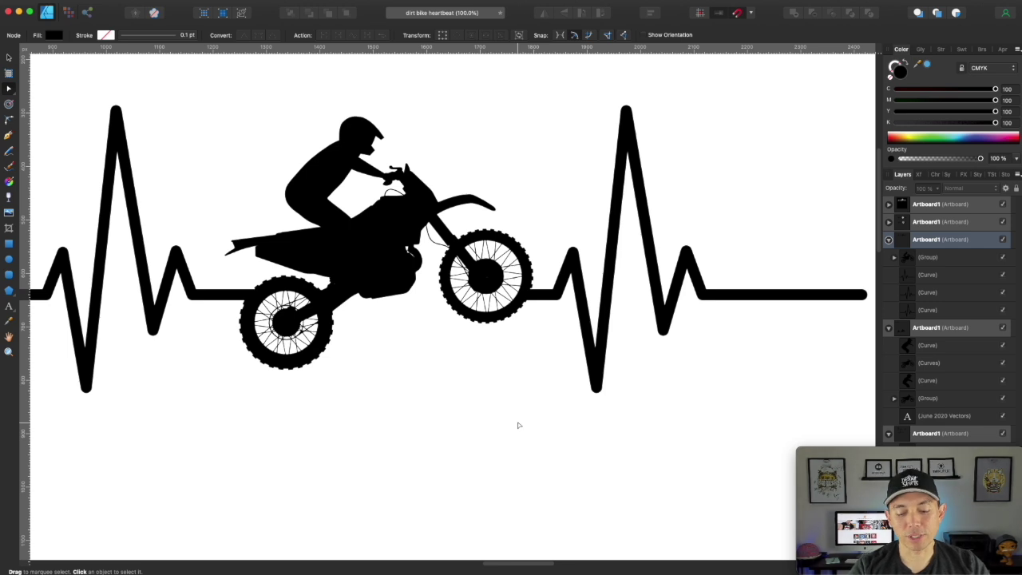
Step: Examine the dirt bike heartbeat alongside the baseball and soccer ball versions and the white-on-black dirt bike version
{"action": "key", "text": "super+minus"}
{"action": "key", "text": "super+minus"}
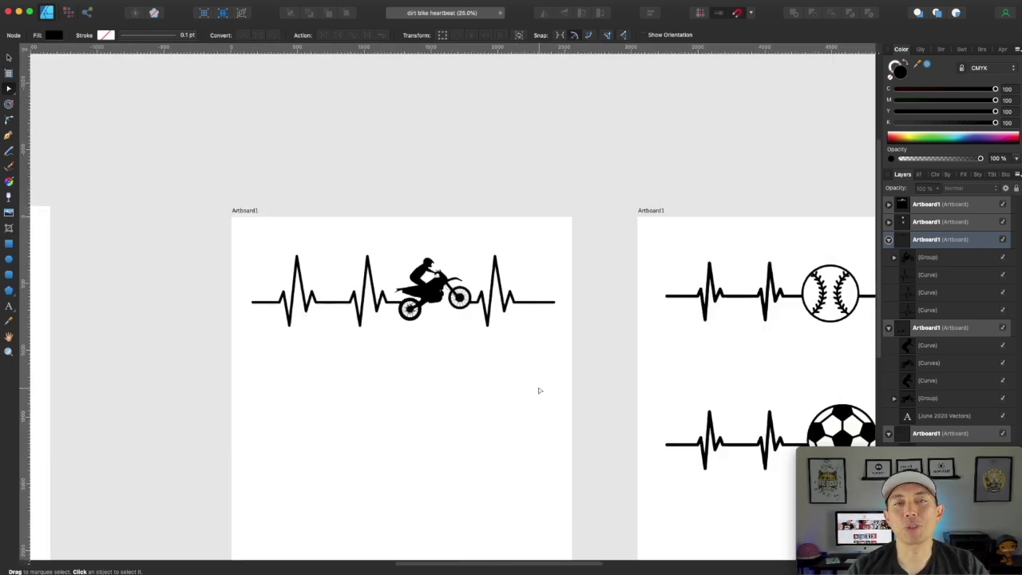
{"action": "left_click_drag", "start_coordinate": [606, 301], "coordinate": [581, 317]}
{"action": "scroll", "coordinate": [581, 317], "scroll_direction": "right", "scroll_amount": 5}
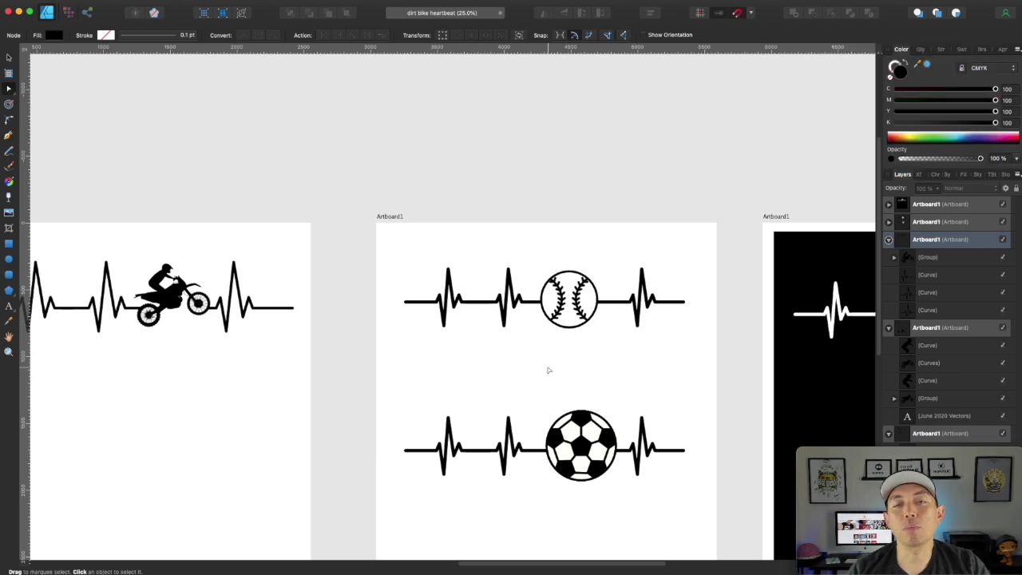
{"action": "left_click_drag", "start_coordinate": [666, 333], "coordinate": [322, 309]}
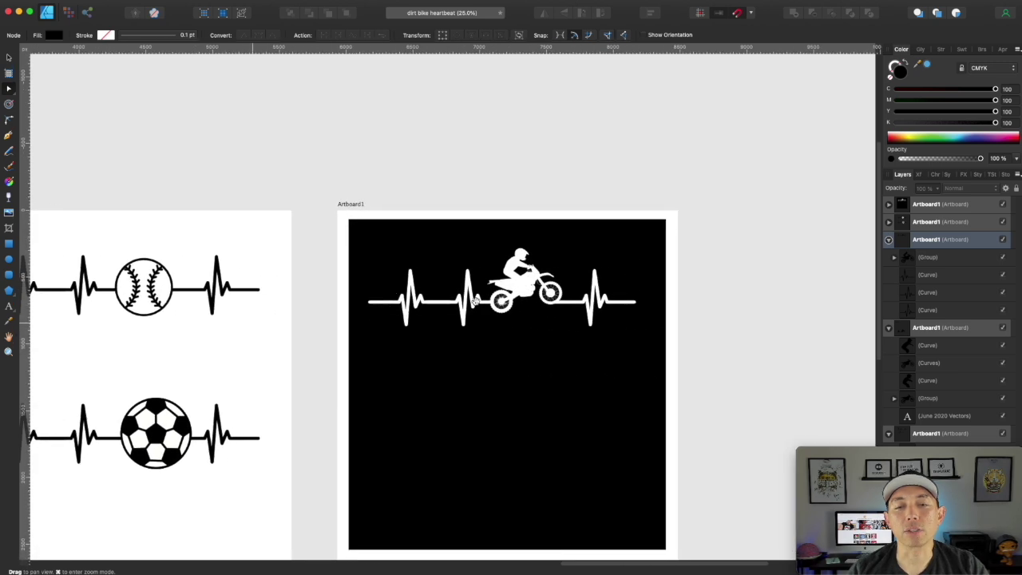
{"action": "left_click", "coordinate": [559, 361]}
{"action": "key", "text": "super+equal"}
{"action": "key", "text": "super+equal"}
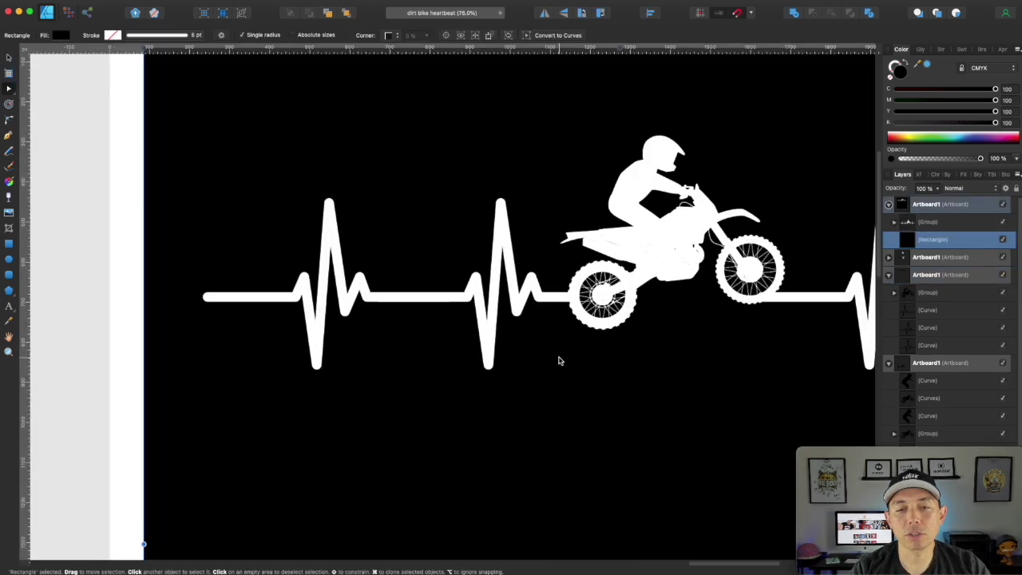
{"action": "left_click_drag", "start_coordinate": [559, 361], "coordinate": [460, 397]}
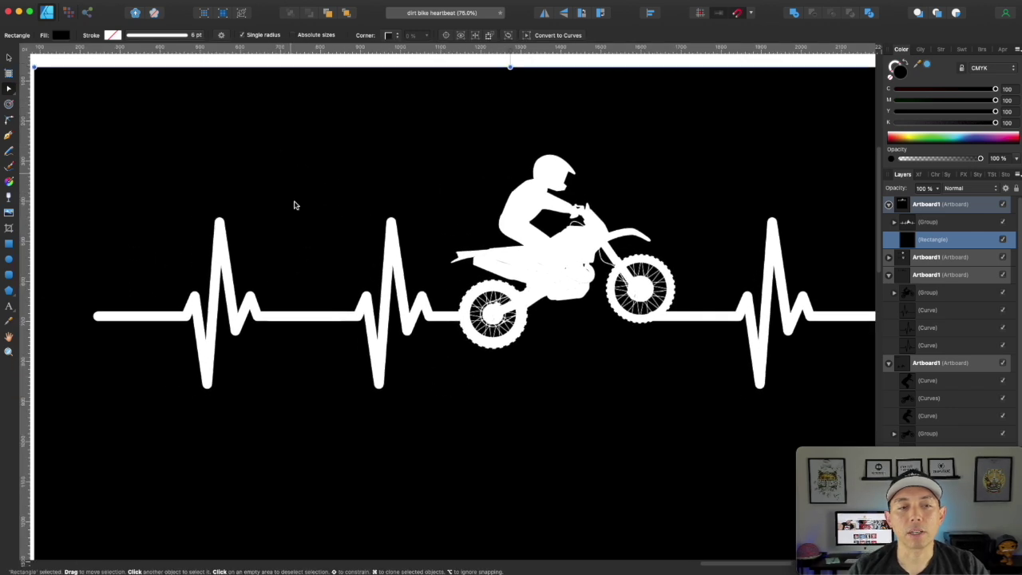
{"action": "left_click", "coordinate": [229, 296]}
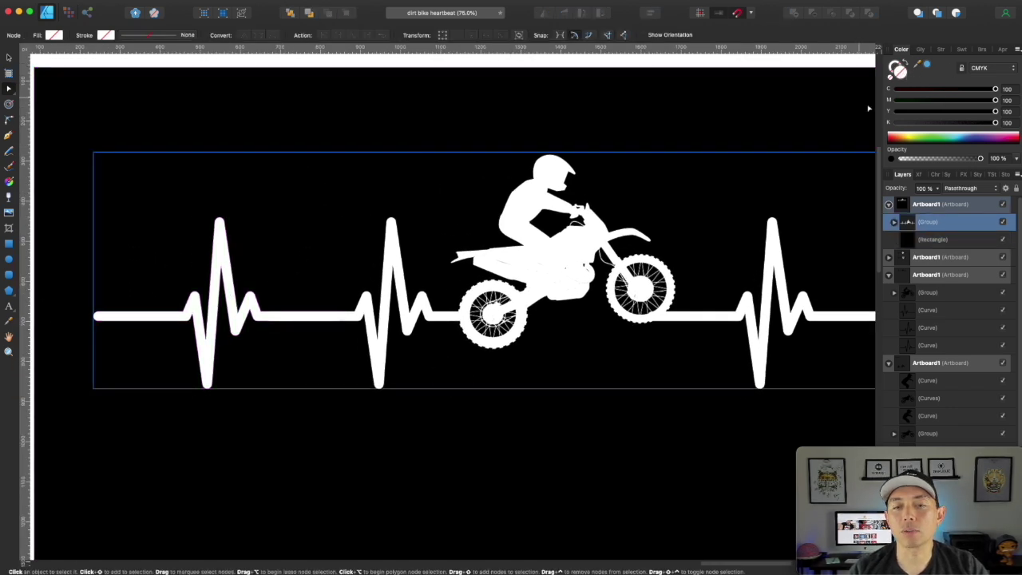
{"action": "left_click", "coordinate": [431, 217]}
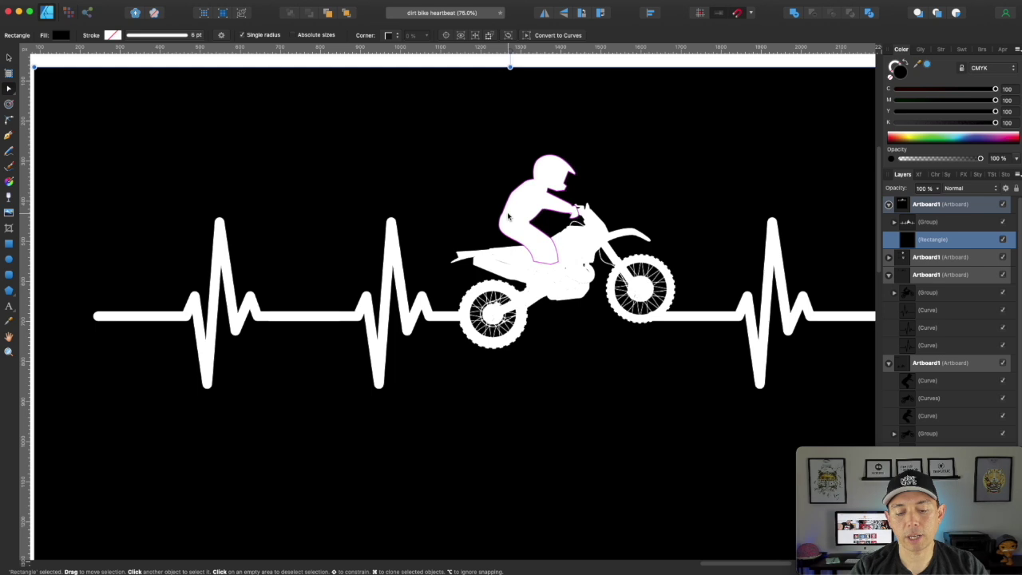
Step: Copy all four objects of the black dirt bike heartbeat, including the grouped bike and the three pulse curves
{"action": "key", "text": "super+minus"}
{"action": "key", "text": "super+minus"}
{"action": "key", "text": "super+minus"}
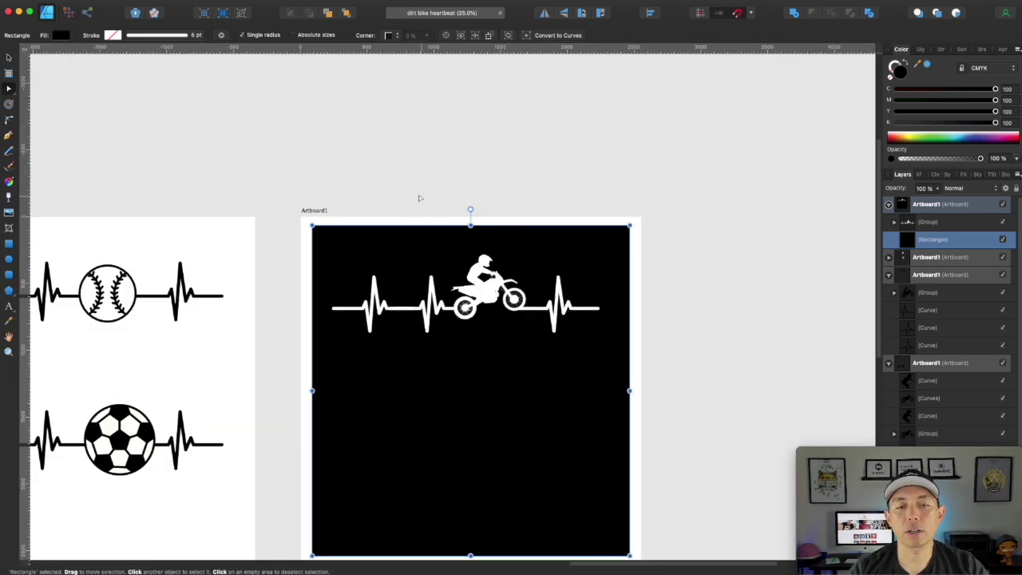
{"action": "left_click_drag", "start_coordinate": [324, 176], "coordinate": [388, 155]}
{"action": "left_click_drag", "start_coordinate": [139, 134], "coordinate": [527, 123]}
{"action": "left_click_drag", "start_coordinate": [292, 183], "coordinate": [421, 195]}
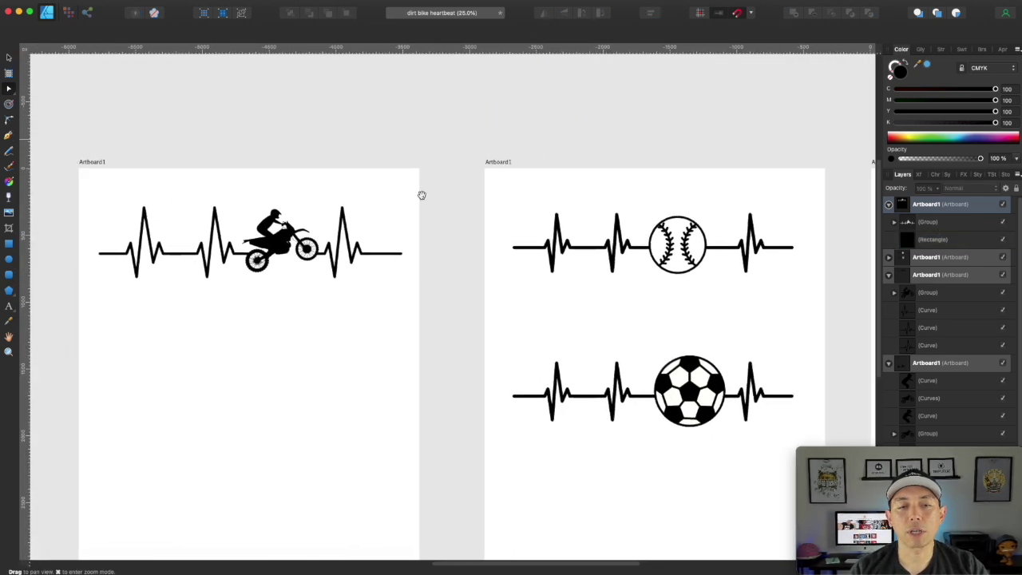
{"action": "left_click_drag", "start_coordinate": [423, 297], "coordinate": [59, 182]}
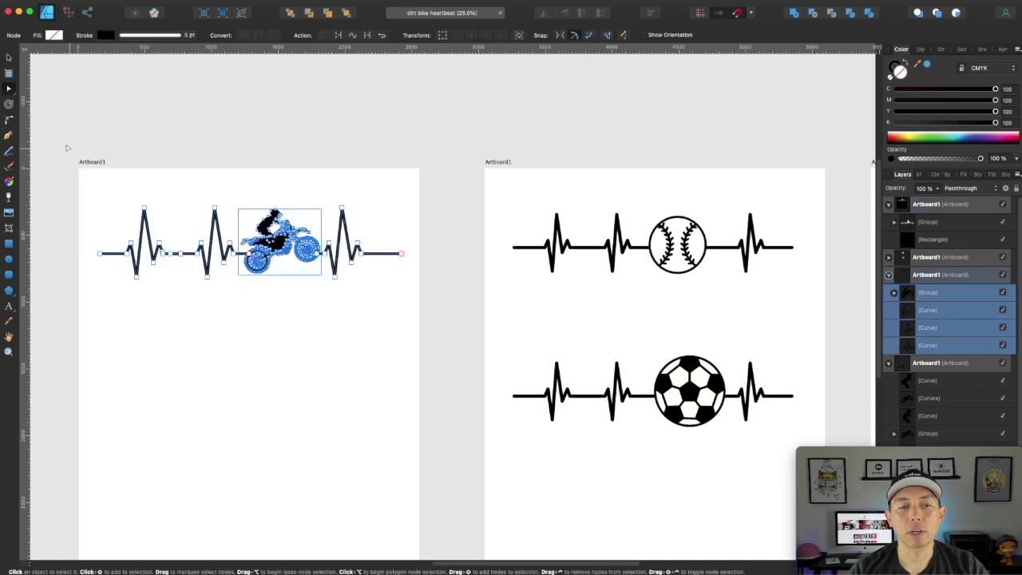
{"action": "left_click", "coordinate": [9, 58]}
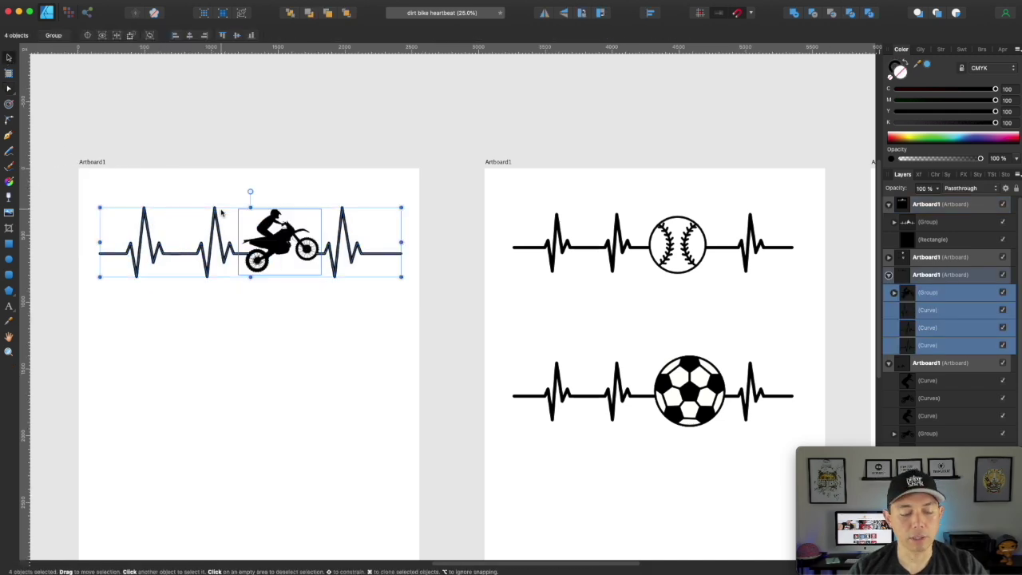
{"action": "left_click", "coordinate": [554, 137]}
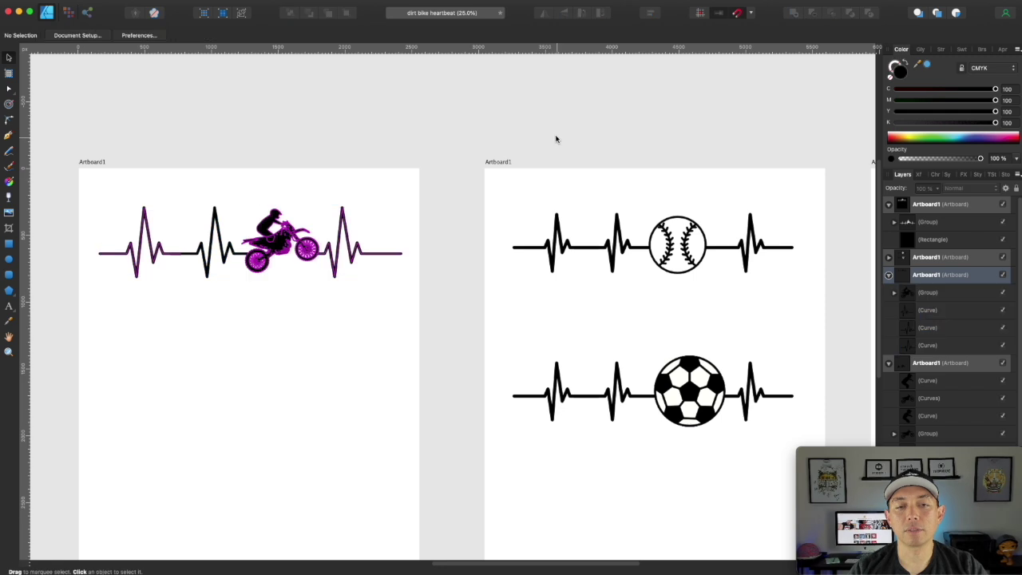
Step: Paste the copied dirt bike heartbeat onto the artboard with the black rectangle and place it below the white version, then deselect it
{"action": "scroll", "coordinate": [554, 137], "scroll_direction": "right", "scroll_amount": 10}
{"action": "left_click", "coordinate": [335, 164]}
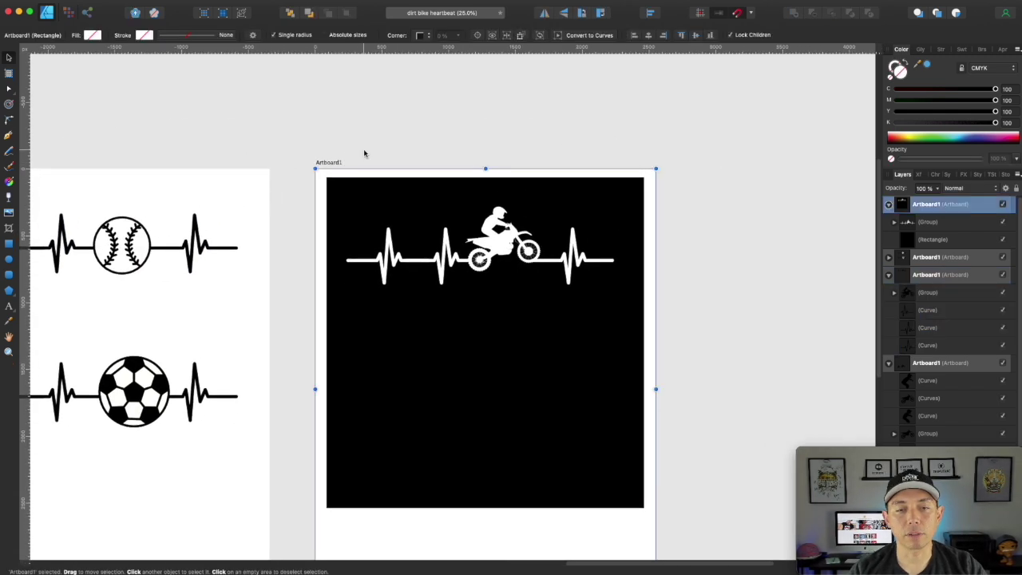
{"action": "key", "text": "super+v"}
{"action": "left_click_drag", "start_coordinate": [485, 263], "coordinate": [490, 354]}
{"action": "key", "text": "super+d"}
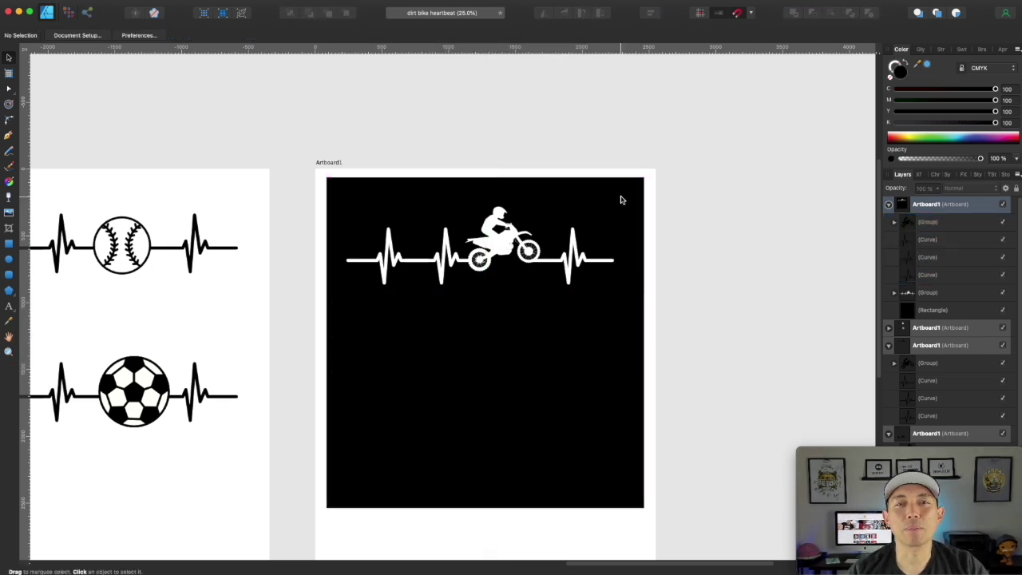
Step: Lighten the background rectangle to dark grey by setting its K value to 12
{"action": "left_click", "coordinate": [621, 196]}
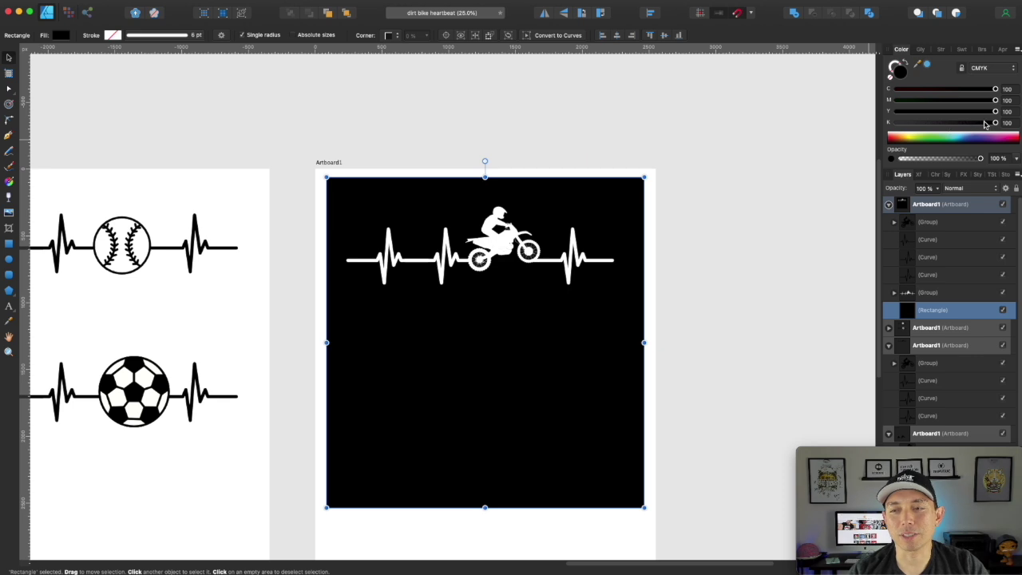
{"action": "left_click_drag", "start_coordinate": [997, 123], "coordinate": [908, 123]}
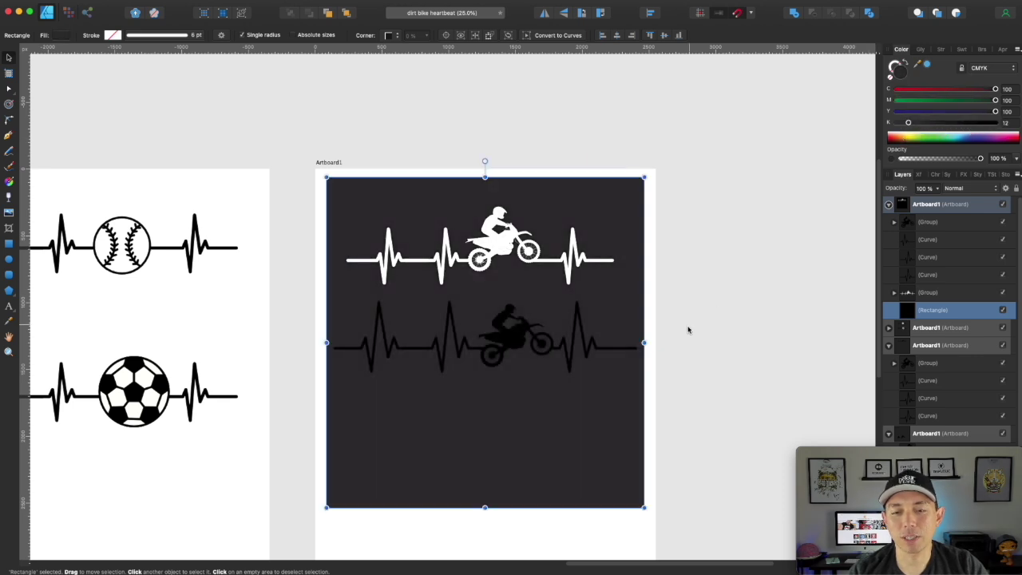
Step: Make the strokes of the three pasted pulse curves white by setting C, M, Y and K to 0, then deselect them
{"action": "left_click", "coordinate": [600, 351]}
{"action": "left_click", "coordinate": [454, 334], "text": "shift"}
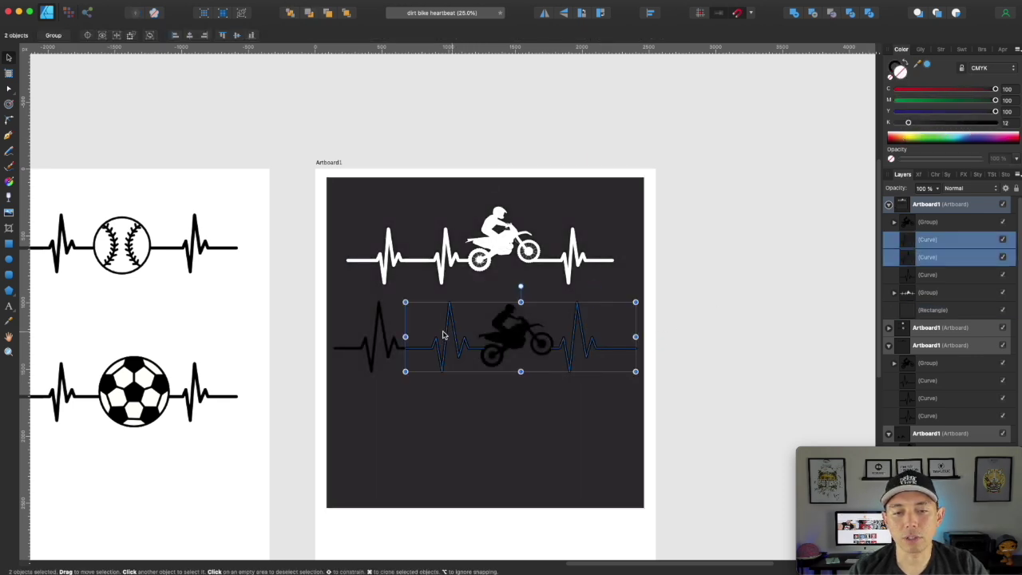
{"action": "left_click", "coordinate": [380, 341], "text": "shift"}
{"action": "left_click", "coordinate": [900, 75]}
{"action": "left_click", "coordinate": [897, 123]}
{"action": "left_click", "coordinate": [897, 101]}
{"action": "left_click", "coordinate": [897, 112]}
{"action": "left_click", "coordinate": [895, 90]}
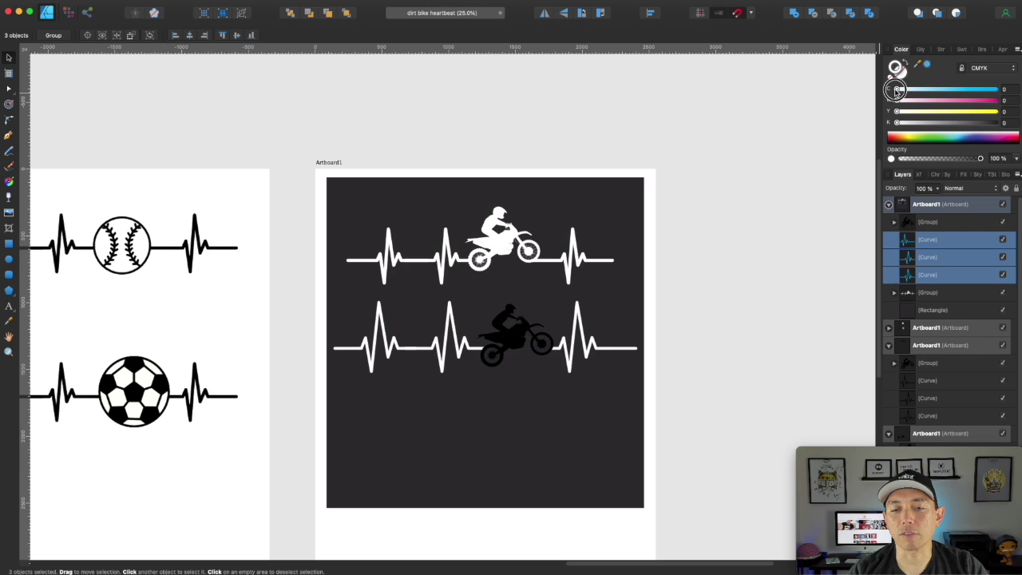
{"action": "left_click", "coordinate": [681, 190]}
Step: Fill the pasted dirt bike and rider group with white, then deselect it
{"action": "left_click", "coordinate": [520, 337]}
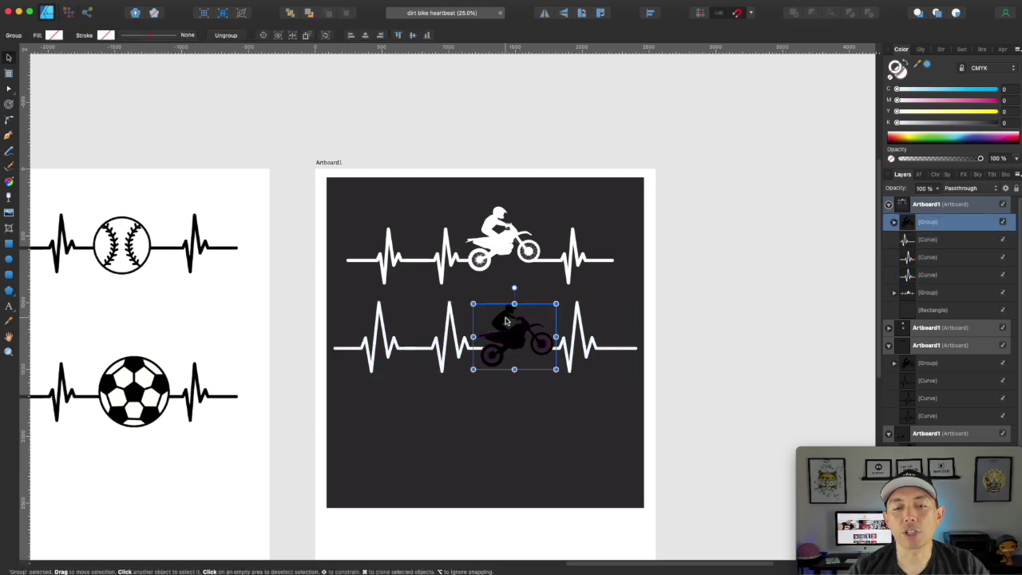
{"action": "left_click", "coordinate": [901, 75]}
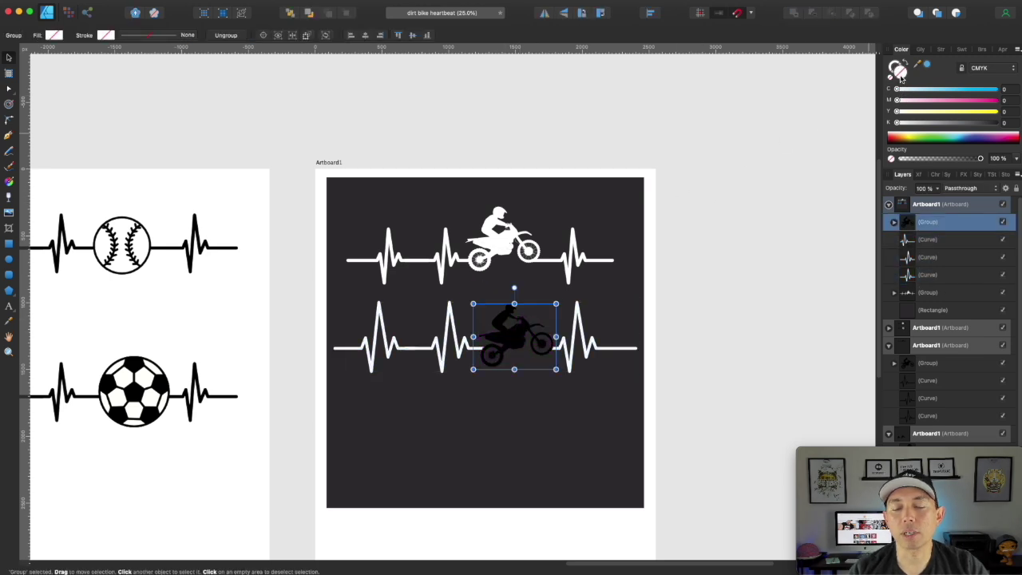
{"action": "left_click", "coordinate": [897, 90]}
{"action": "left_click", "coordinate": [766, 214]}
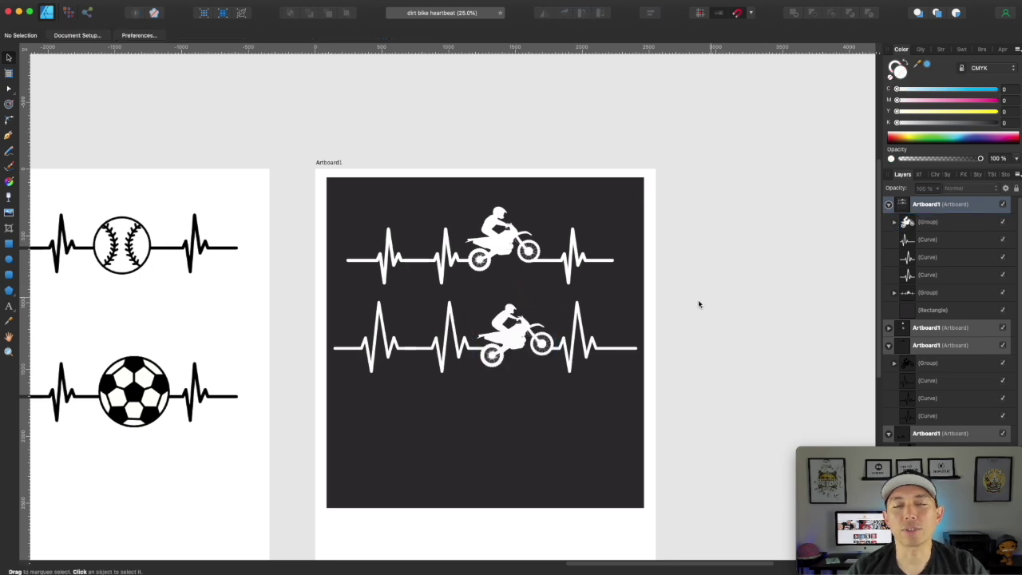
Step: Compare the two white dirt bike heartbeats with the baseball and soccer ball heartbeat versions
{"action": "left_click_drag", "start_coordinate": [685, 289], "coordinate": [336, 390]}
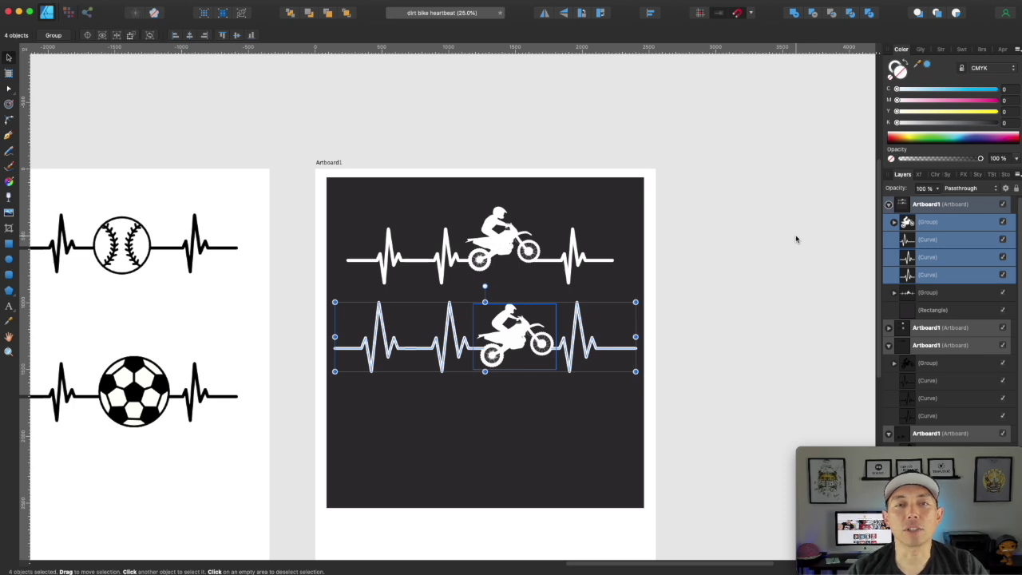
{"action": "left_click", "coordinate": [748, 254]}
{"action": "scroll", "coordinate": [137, 183], "scroll_direction": "left", "scroll_amount": 5}
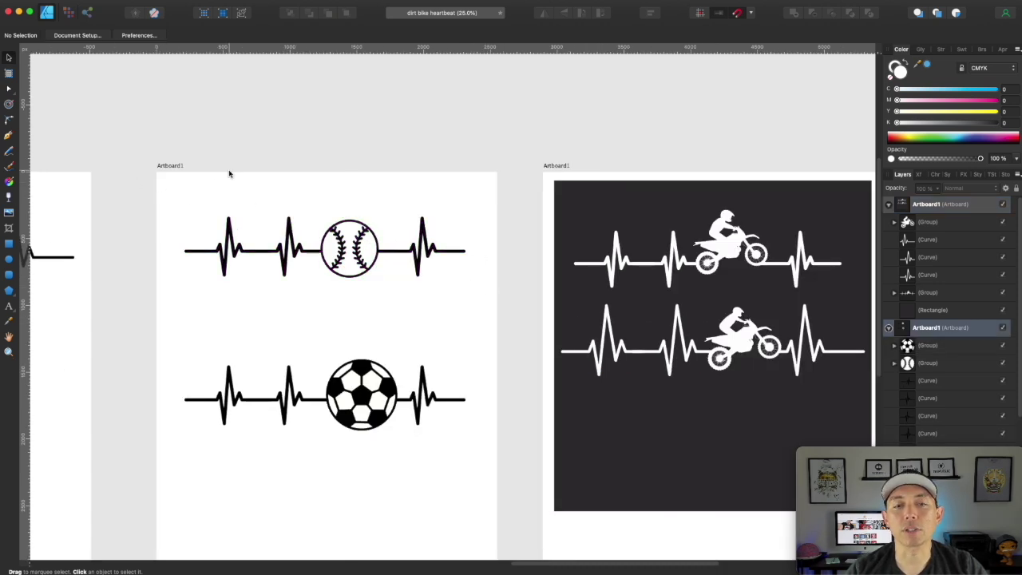
{"action": "scroll", "coordinate": [535, 284], "scroll_direction": "right", "scroll_amount": 5}
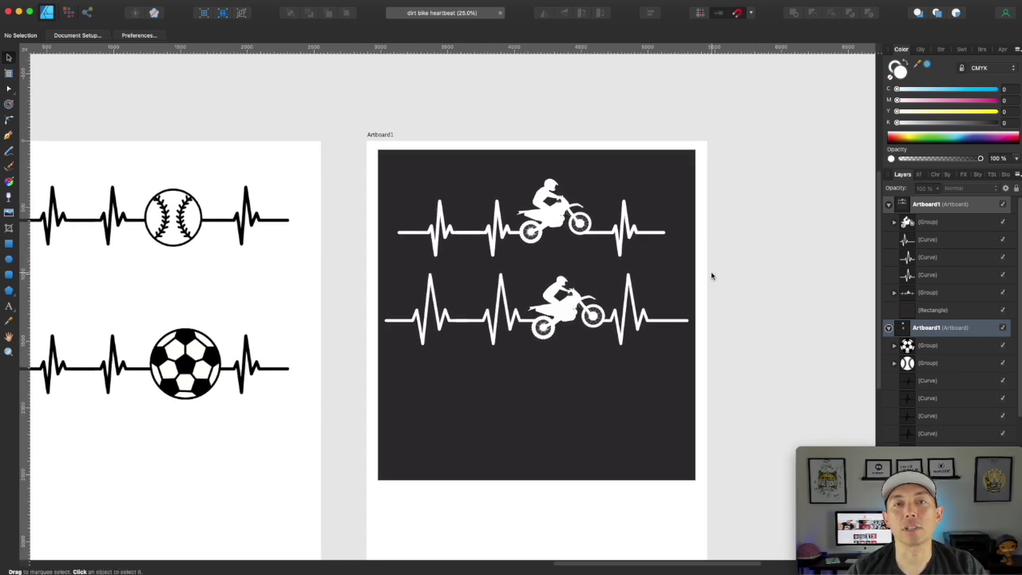
{"action": "left_click_drag", "start_coordinate": [725, 264], "coordinate": [365, 378]}
{"action": "left_click", "coordinate": [787, 297]}
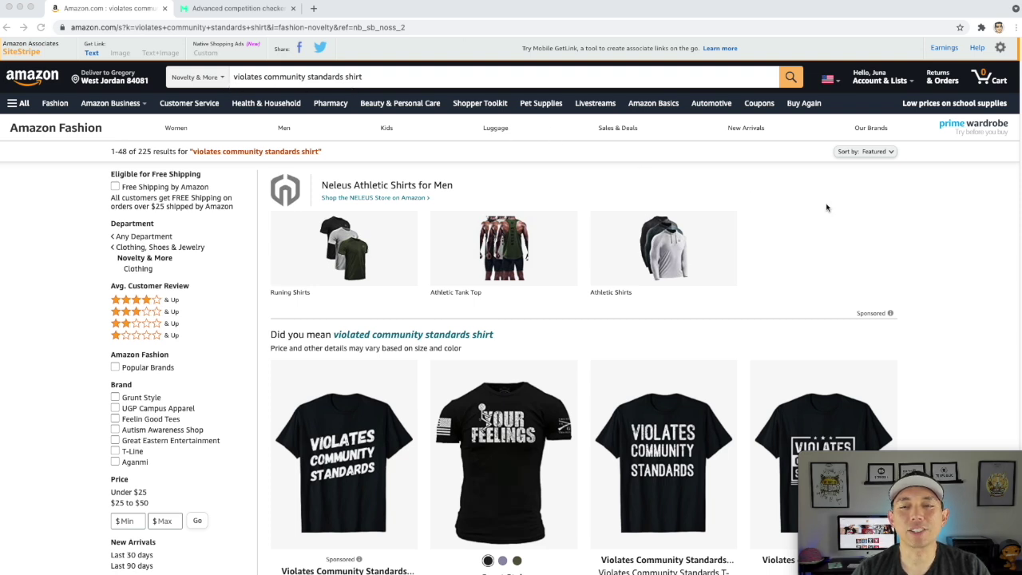
Step: Switch to Amazon and review the designs and sales ranks in the "violates community standards shirt" search results
{"action": "scroll", "coordinate": [817, 221], "scroll_direction": "down", "scroll_amount": 2}
{"action": "scroll", "coordinate": [817, 221], "scroll_direction": "down", "scroll_amount": 1}
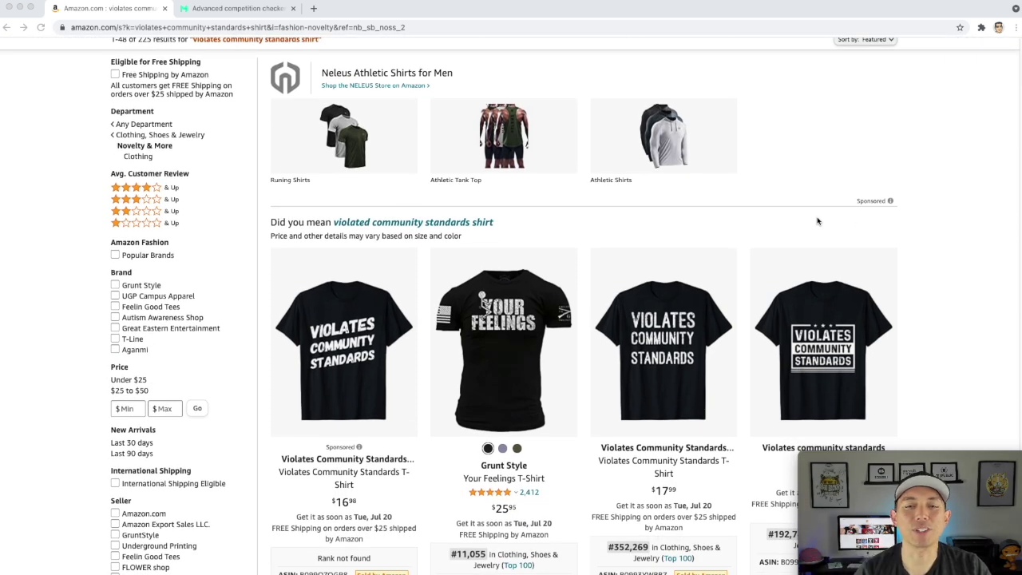
{"action": "scroll", "coordinate": [801, 216], "scroll_direction": "down", "scroll_amount": 1}
{"action": "scroll", "coordinate": [805, 242], "scroll_direction": "down", "scroll_amount": 1}
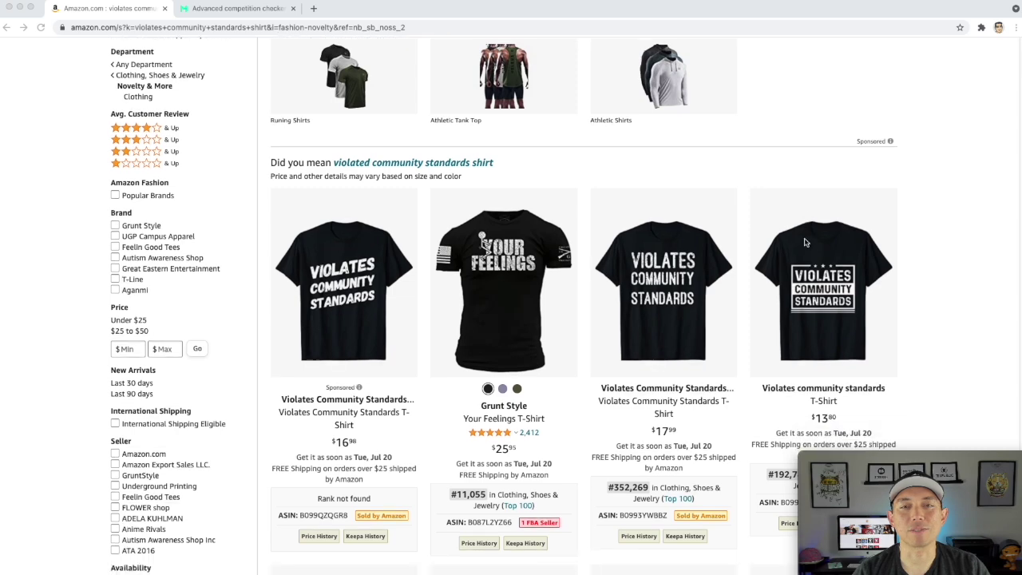
{"action": "scroll", "coordinate": [841, 269], "scroll_direction": "down", "scroll_amount": 1}
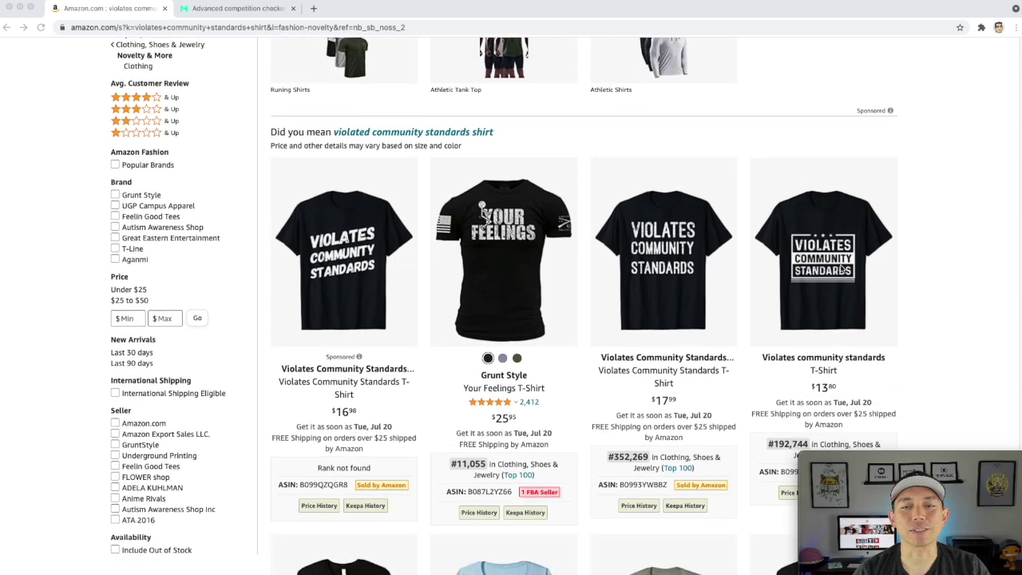
{"action": "scroll", "coordinate": [841, 269], "scroll_direction": "down", "scroll_amount": 5}
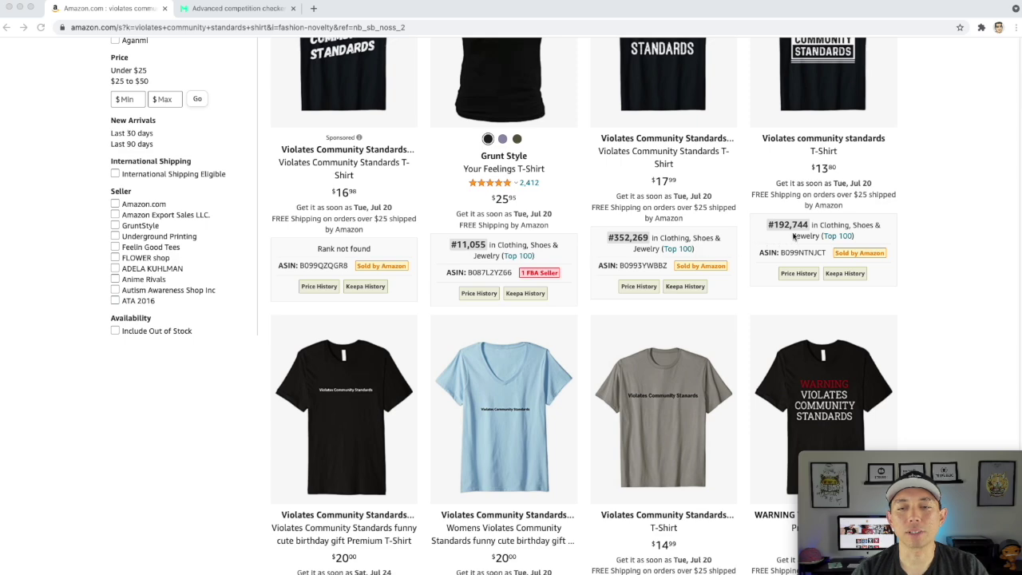
{"action": "scroll", "coordinate": [670, 277], "scroll_direction": "down", "scroll_amount": 4}
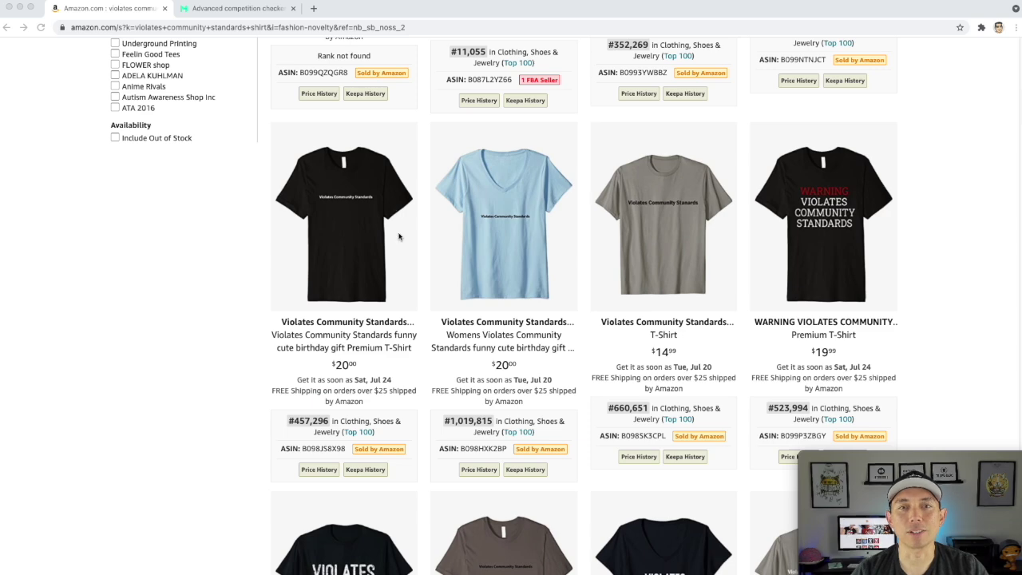
{"action": "scroll", "coordinate": [654, 233], "scroll_direction": "down", "scroll_amount": 2}
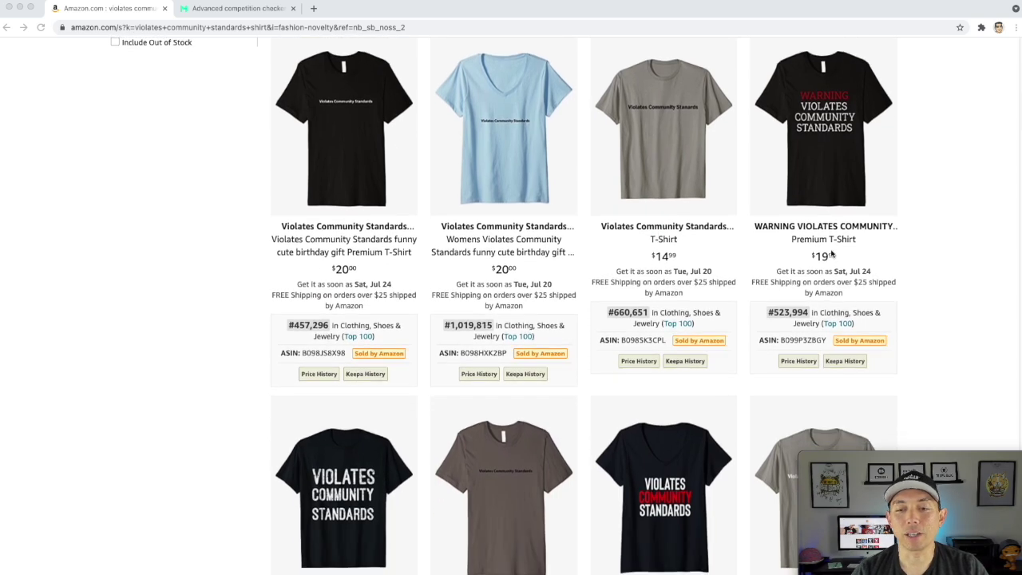
{"action": "scroll", "coordinate": [730, 326], "scroll_direction": "down", "scroll_amount": 6}
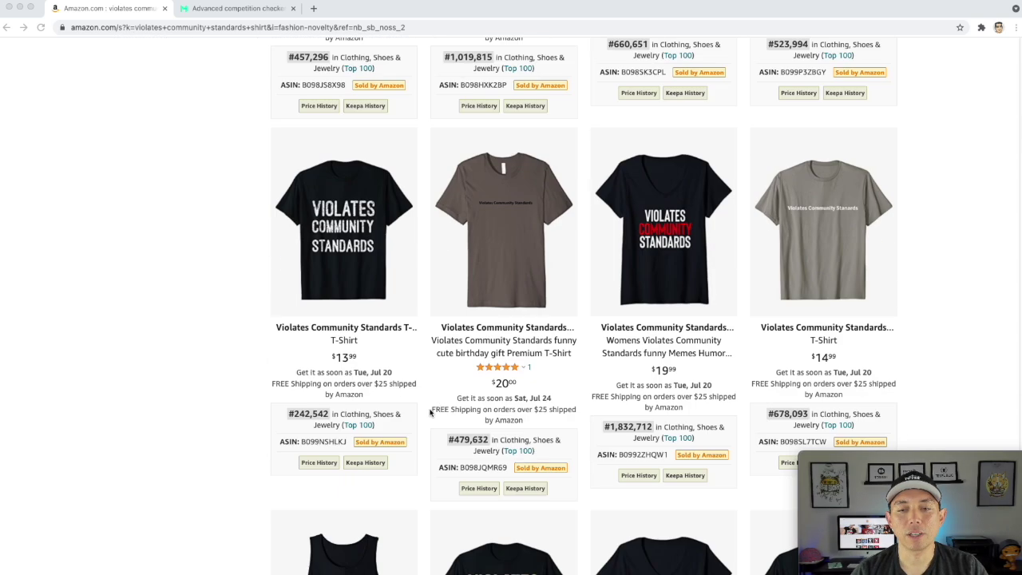
{"action": "scroll", "coordinate": [480, 384], "scroll_direction": "down", "scroll_amount": 8}
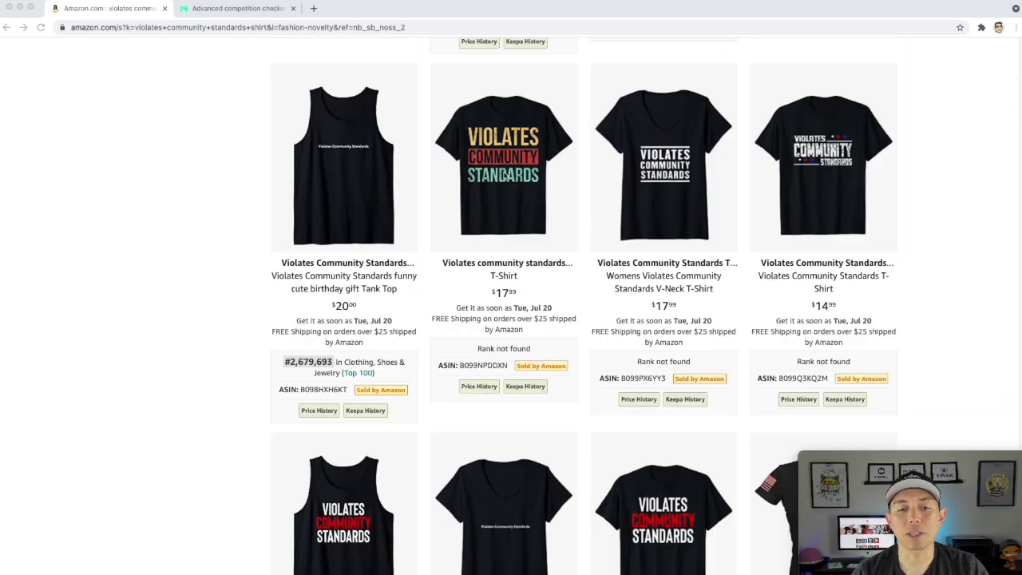
{"action": "scroll", "coordinate": [489, 209], "scroll_direction": "down", "scroll_amount": 7}
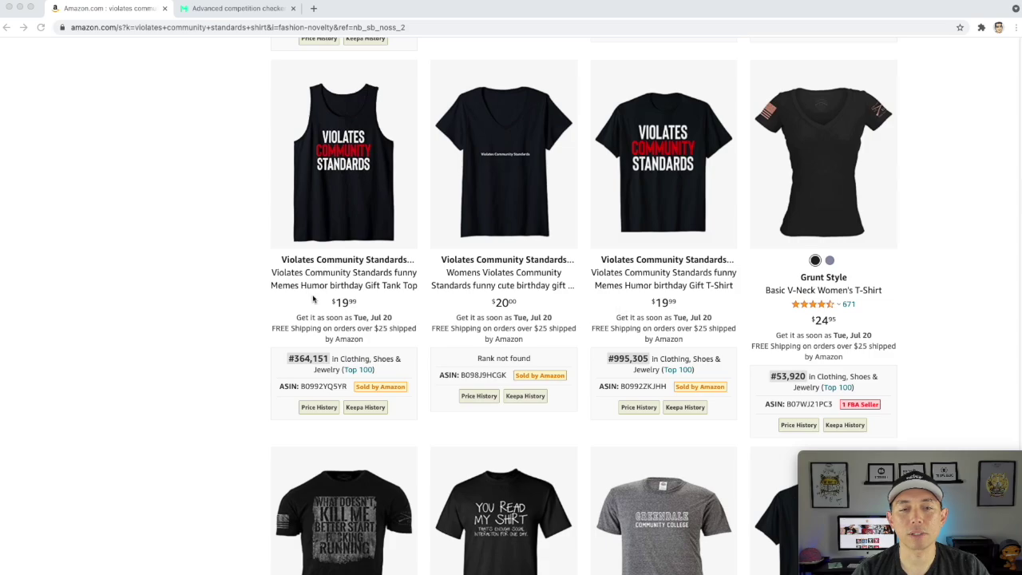
{"action": "scroll", "coordinate": [372, 246], "scroll_direction": "up", "scroll_amount": 15}
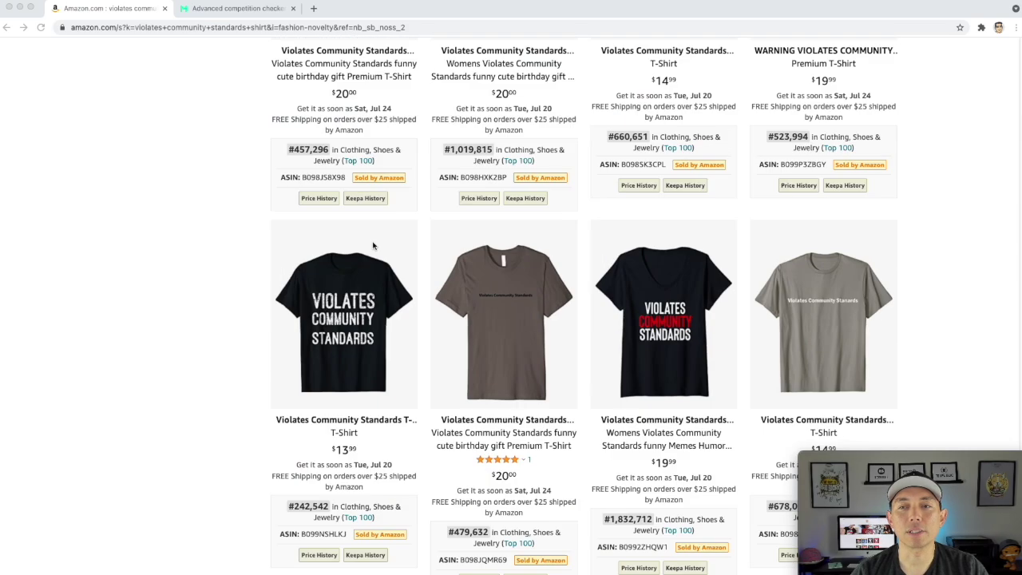
{"action": "scroll", "coordinate": [372, 246], "scroll_direction": "up", "scroll_amount": 10}
Step: Check the phrase's competition score in Merch Informer, and examine the product details and sales ranks of the Amazon "Violates Community Standards" shirts
{"action": "left_click", "coordinate": [244, 9]}
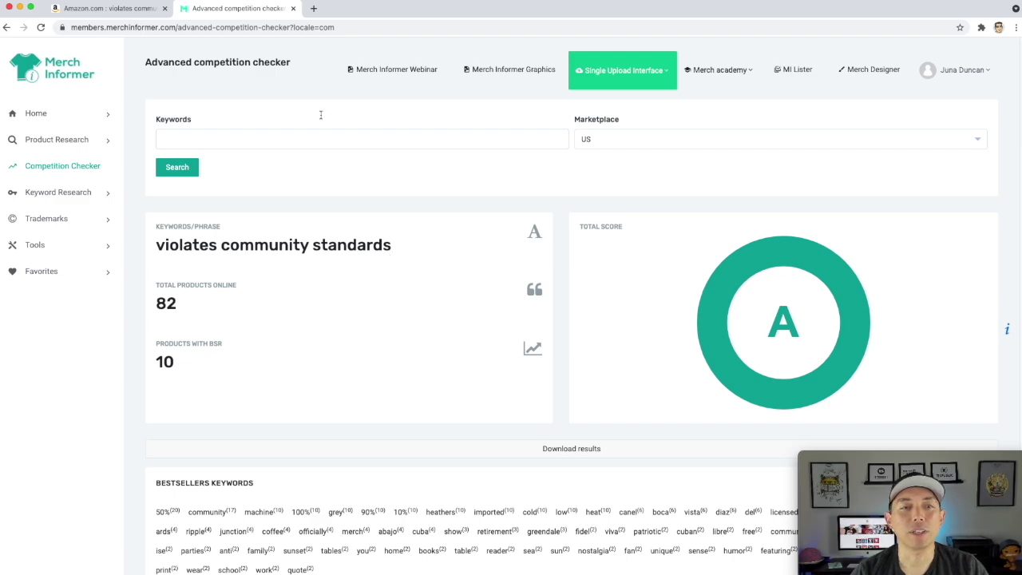
{"action": "left_click", "coordinate": [124, 14]}
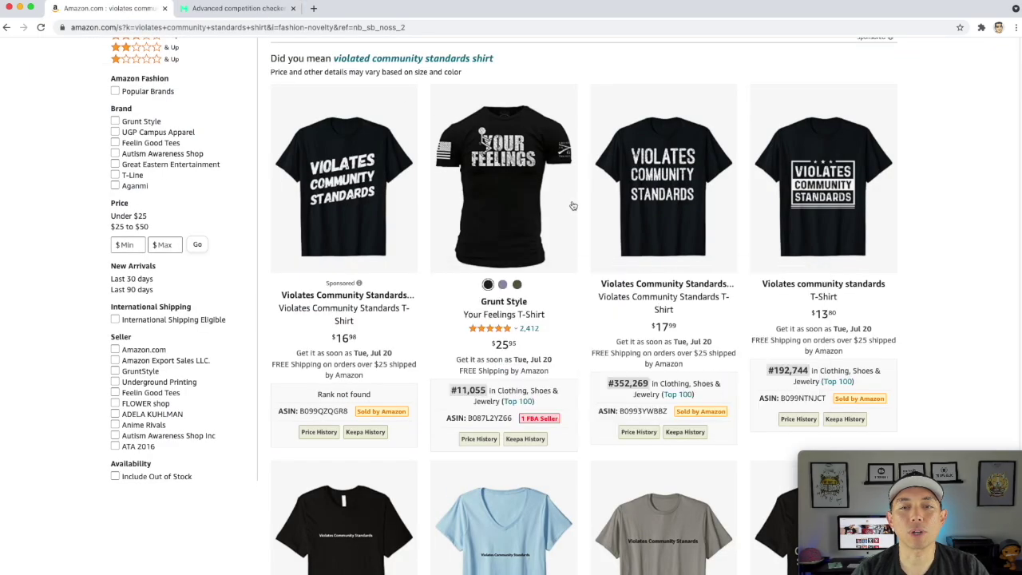
{"action": "mouse_move", "coordinate": [343, 212]}
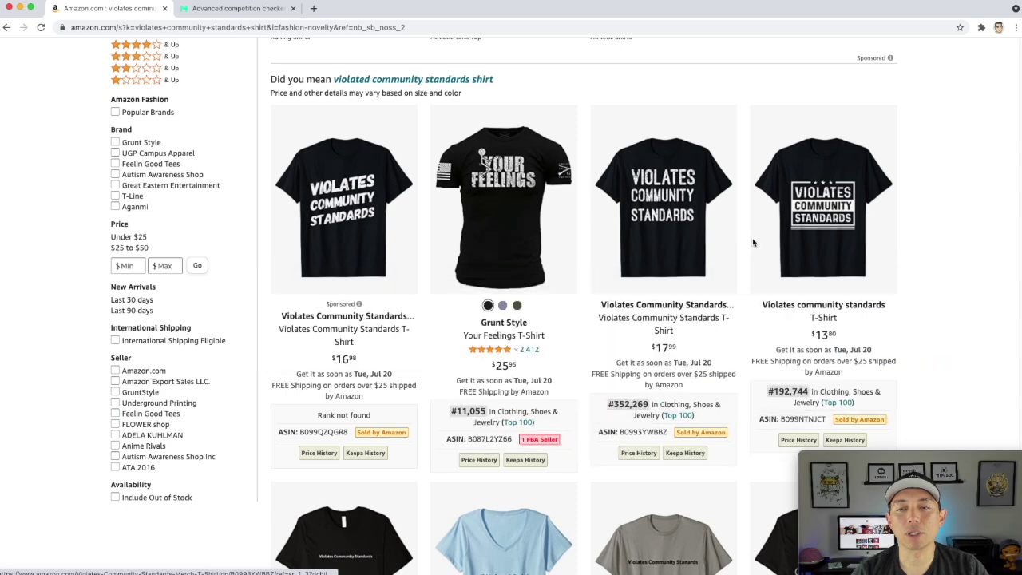
{"action": "scroll", "coordinate": [753, 240], "scroll_direction": "up", "scroll_amount": 1}
{"action": "mouse_move", "coordinate": [824, 208]}
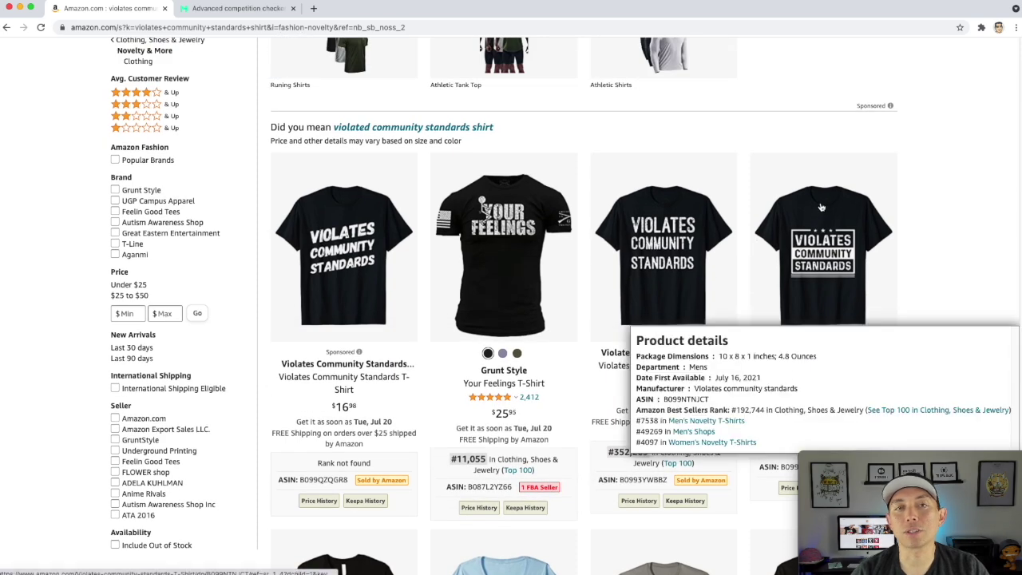
{"action": "scroll", "coordinate": [821, 208], "scroll_direction": "down", "scroll_amount": 2}
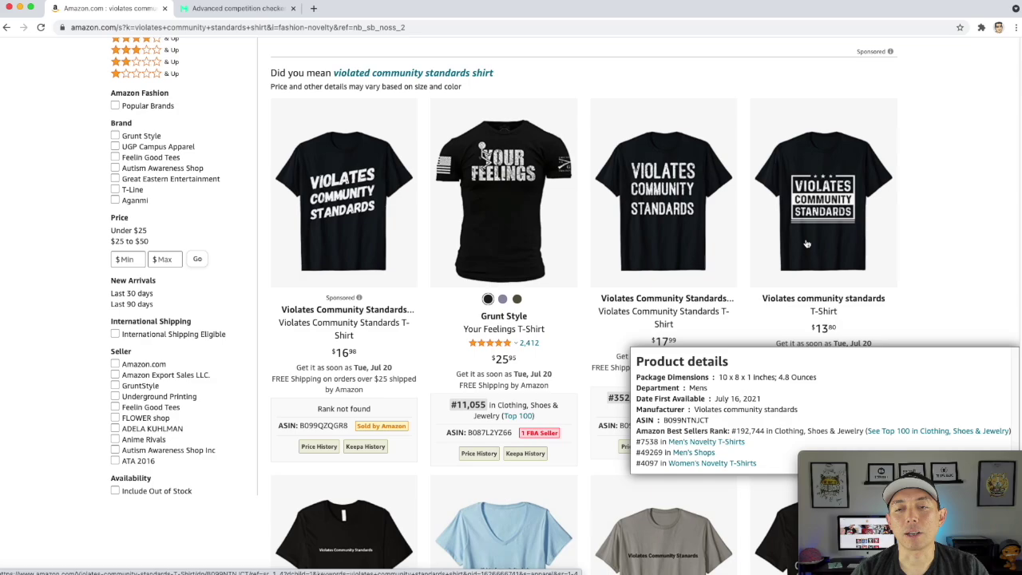
{"action": "scroll", "coordinate": [806, 244], "scroll_direction": "down", "scroll_amount": 6}
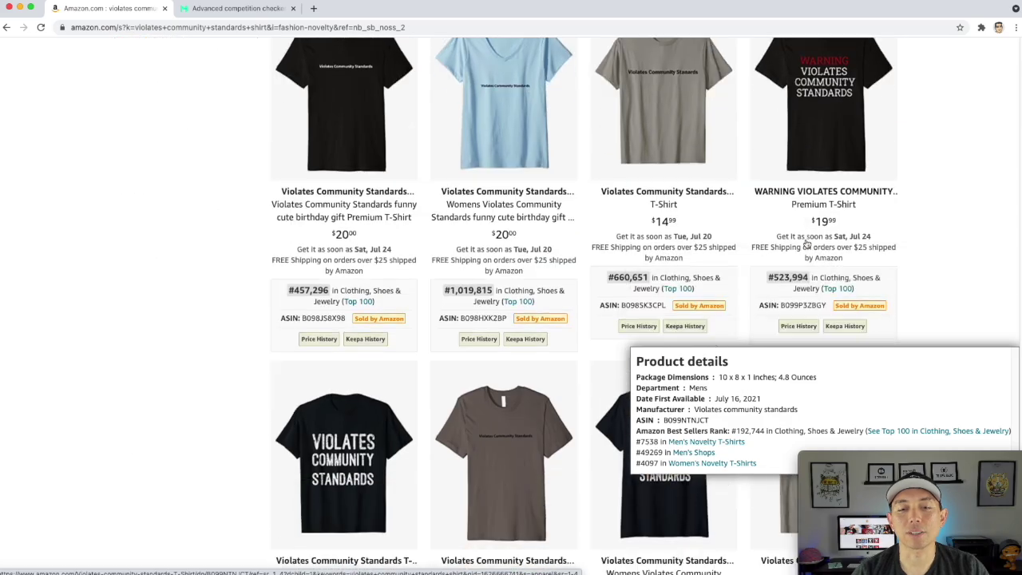
{"action": "scroll", "coordinate": [806, 243], "scroll_direction": "up", "scroll_amount": 10}
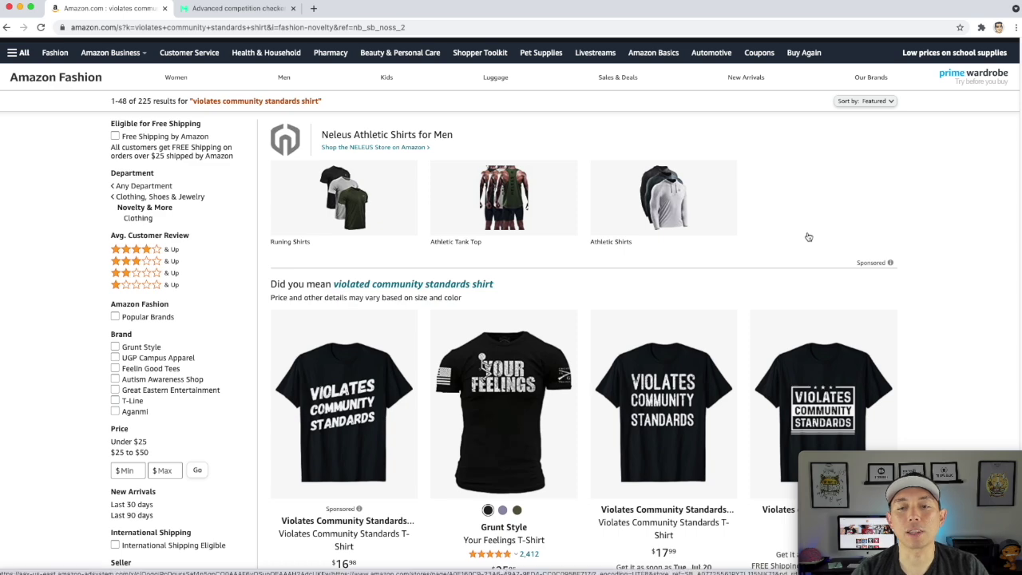
{"action": "scroll", "coordinate": [816, 267], "scroll_direction": "down", "scroll_amount": 1}
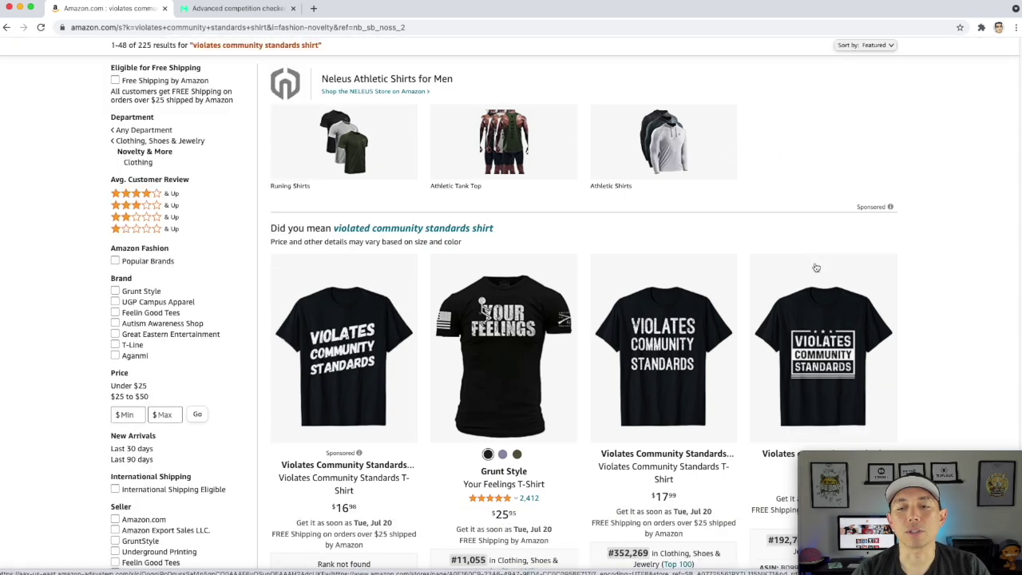
{"action": "scroll", "coordinate": [815, 267], "scroll_direction": "down", "scroll_amount": 2}
{"action": "scroll", "coordinate": [815, 267], "scroll_direction": "up", "scroll_amount": 5}
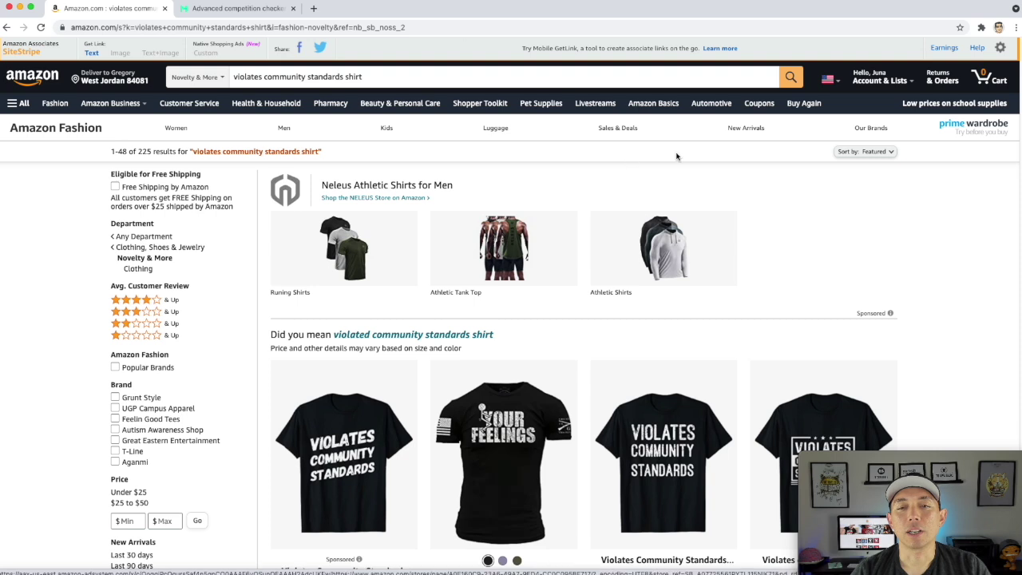